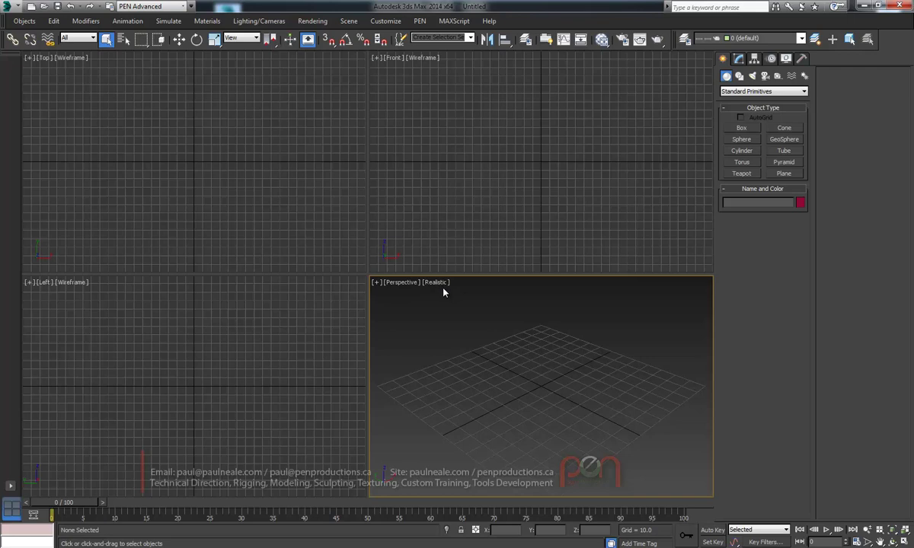
# Maximize the Top viewport and draw a plane about 123 long and 89 wide near the origin
pyautogui.click(303, 229)
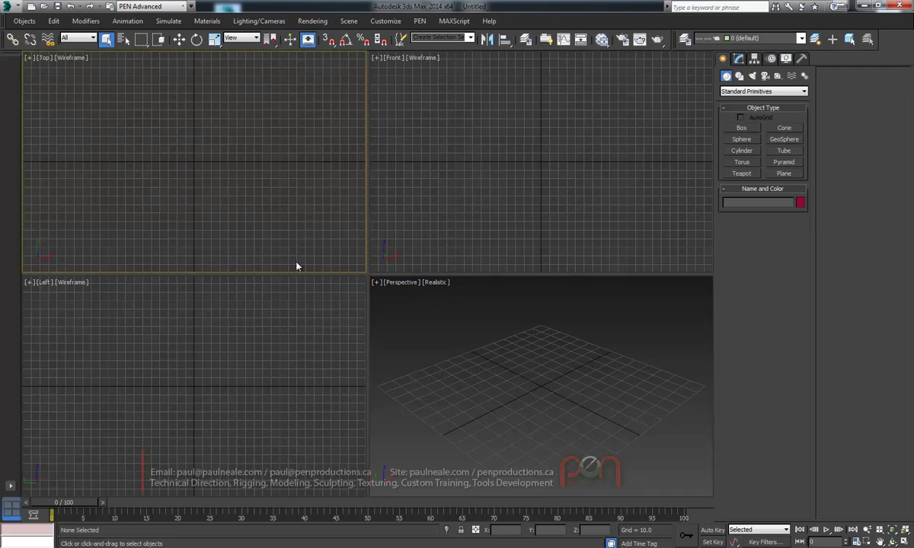
pyautogui.hotkey('alt', 'w')
pyautogui.moveTo(416, 294); pyautogui.dragTo(408, 318, button='middle')
pyautogui.keyDown('ctrl'); pyautogui.rightClick(419, 293); pyautogui.keyUp('ctrl')
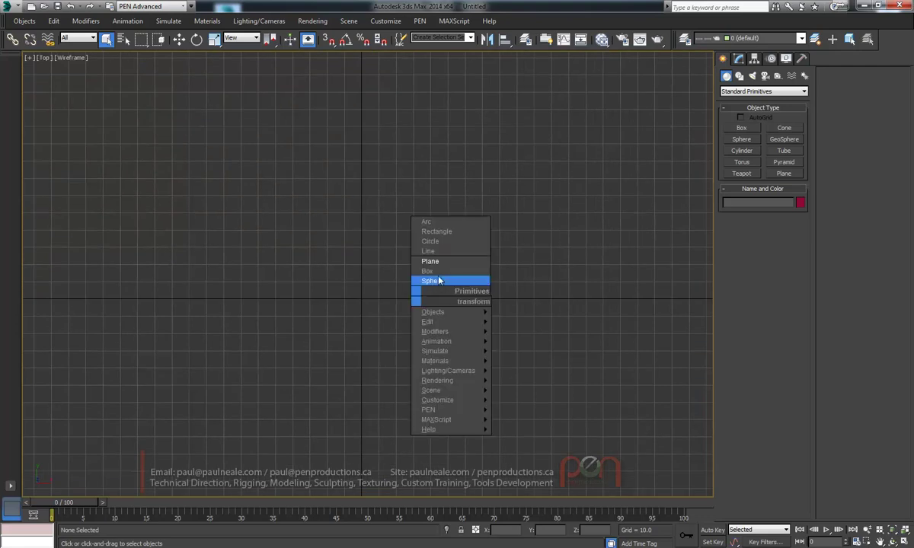
pyautogui.click(433, 267)
pyautogui.moveTo(285, 178); pyautogui.dragTo(438, 390)
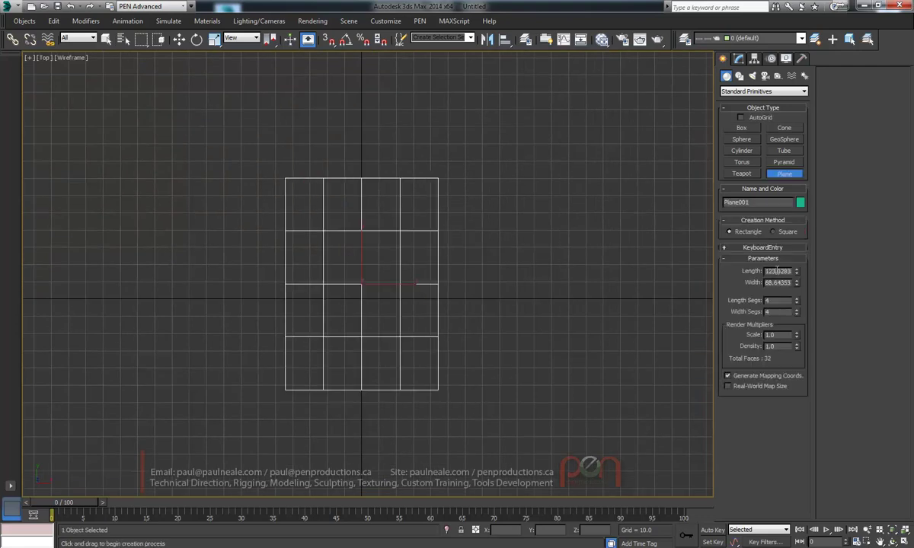
# Set the plane's length to 4000 and its width to 1500
pyautogui.write('4000')
pyautogui.press('Tab')
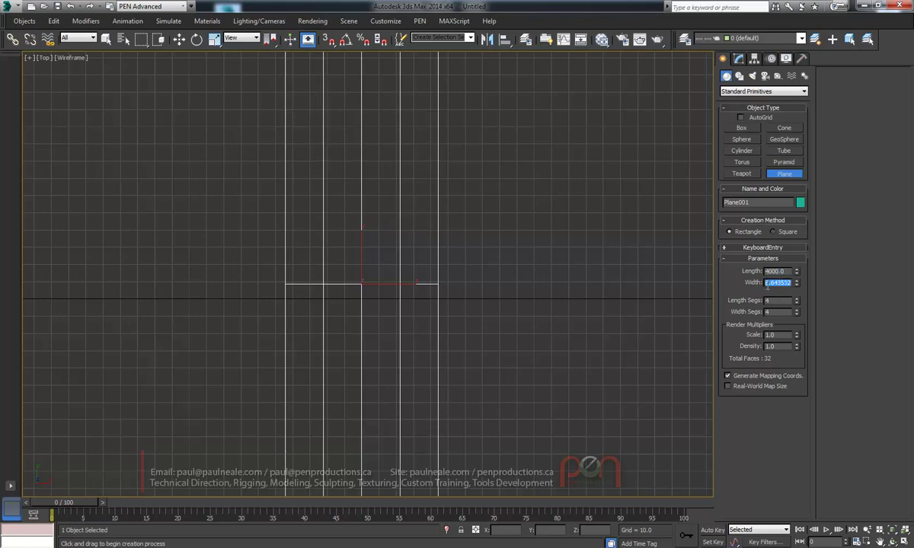
pyautogui.write('10')
pyautogui.press('Return')
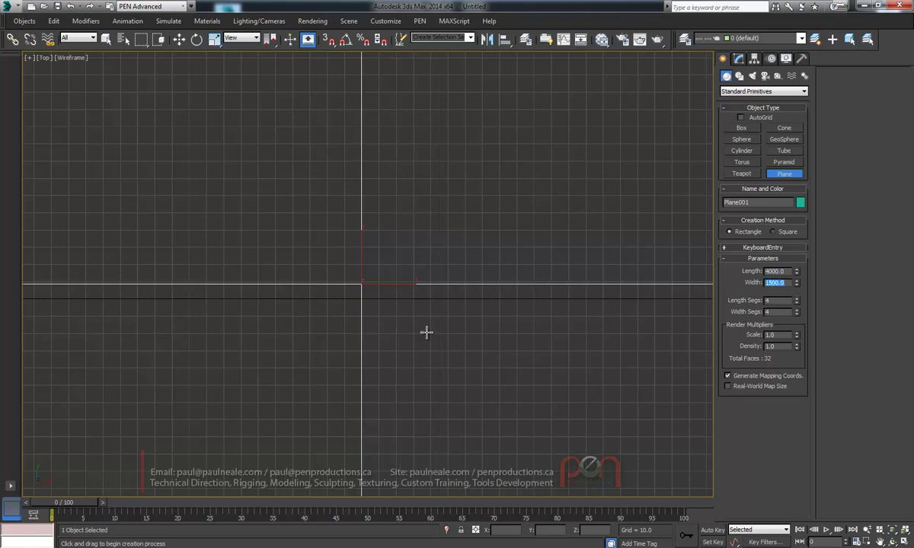
# Raise the plane's length segments to 792 and width segments to 323, and finish creating it
pyautogui.press('z')
pyautogui.moveTo(391, 105); pyautogui.dragTo(460, 293, button='middle')
pyautogui.scroll(3, 435, 260)
pyautogui.moveTo(680, 301); pyautogui.dragTo(689, 301, button='middle')
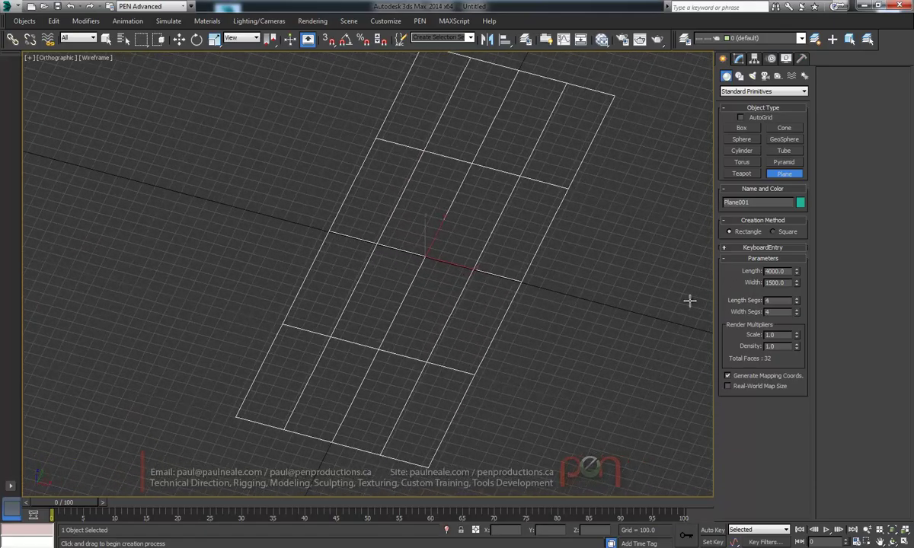
pyautogui.moveTo(587, 169); pyautogui.dragTo(510, 243, button='middle')
pyautogui.scroll(5, 506, 227)
pyautogui.moveTo(580, 217); pyautogui.dragTo(588, 206, button='middle')
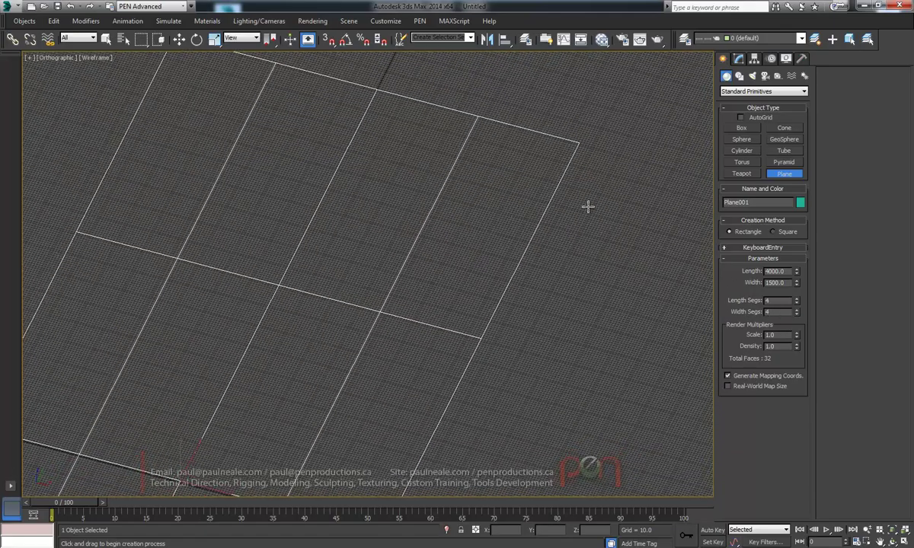
pyautogui.moveTo(797, 301); pyautogui.dragTo(808, 228)
pyautogui.scroll(3, 600, 242)
pyautogui.rightClick(797, 301)
pyautogui.scroll(4, 665, 247)
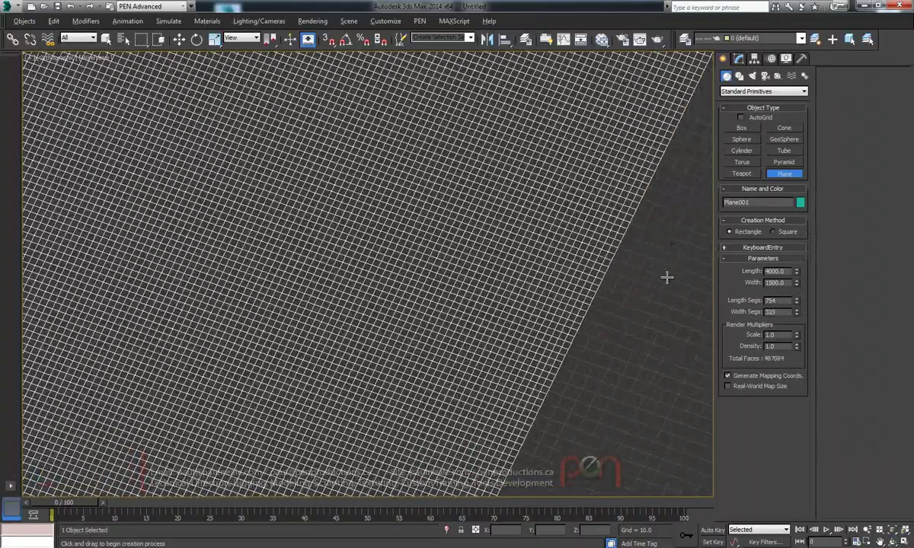
pyautogui.moveTo(798, 302); pyautogui.dragTo(798, 298)
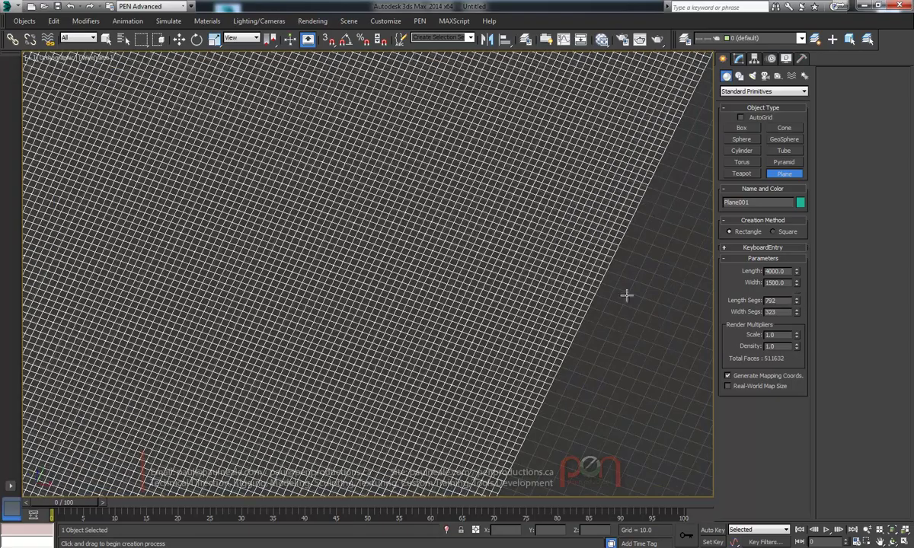
pyautogui.scroll(-8, 627, 295)
pyautogui.moveTo(588, 278); pyautogui.dragTo(561, 231, button='middle')
pyautogui.rightClick(536, 181)
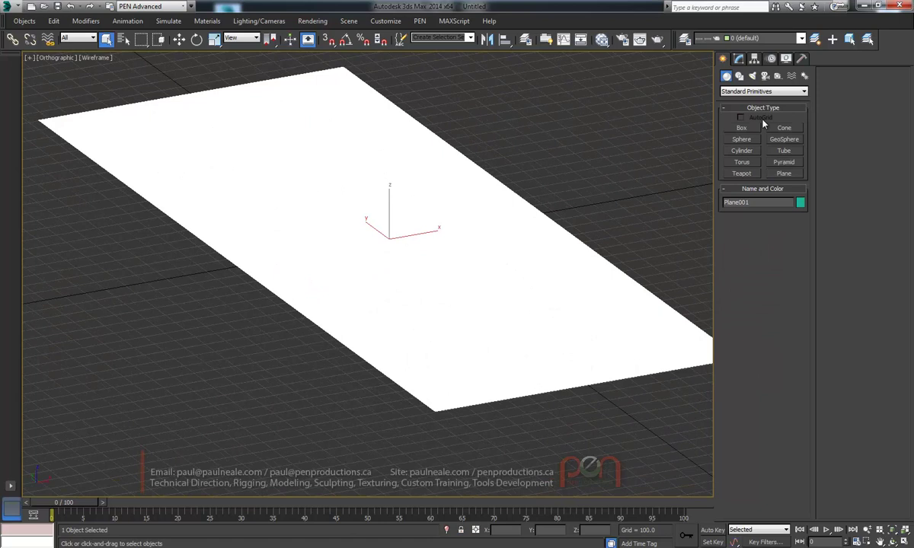
# Set the plane's render density multiplier to 2
pyautogui.click(739, 59)
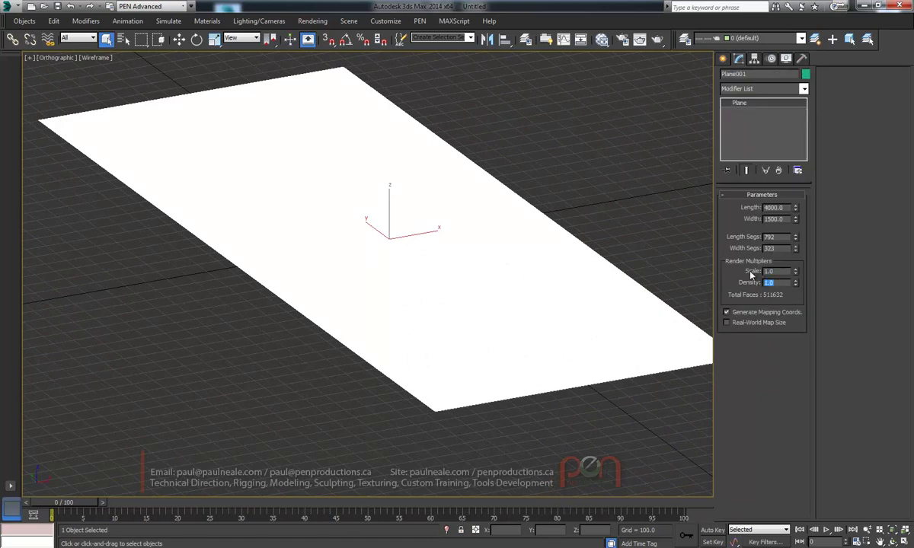
pyautogui.write('2')
pyautogui.press('Return')
# Display the viewport in Realistic shading without edged faces
pyautogui.keyDown('alt'); pyautogui.moveTo(600, 240); pyautogui.dragTo(533, 244, button='middle'); pyautogui.keyUp('alt')
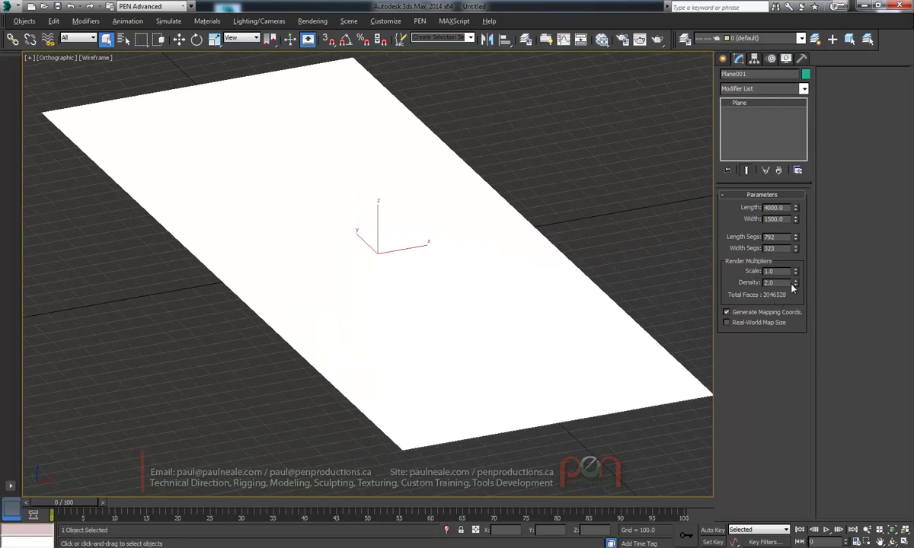
pyautogui.moveTo(416, 279); pyautogui.dragTo(440, 290, button='middle')
pyautogui.keyDown('alt'); pyautogui.moveTo(440, 291); pyautogui.dragTo(449, 264, button='middle'); pyautogui.keyUp('alt')
pyautogui.scroll(-3, 485, 281)
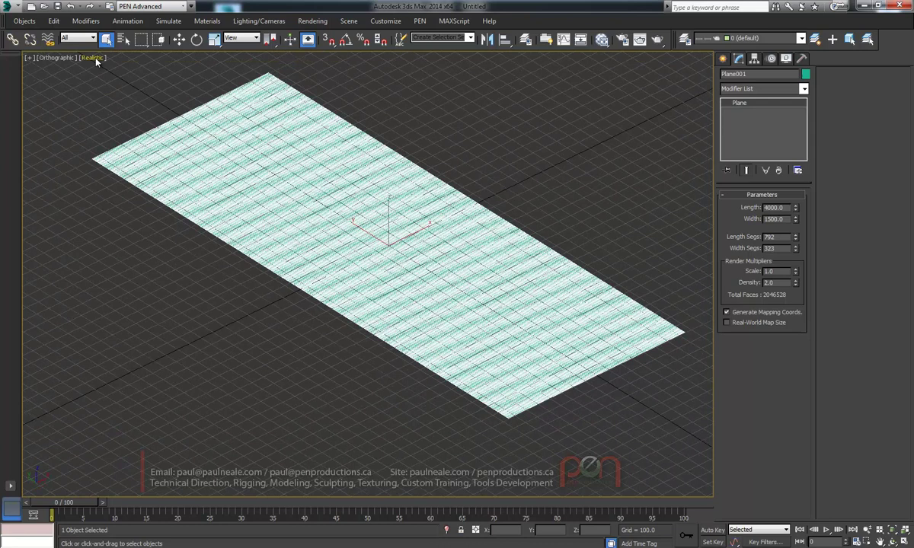
pyautogui.click(92, 58)
pyautogui.moveTo(200, 203)
pyautogui.click(266, 202)
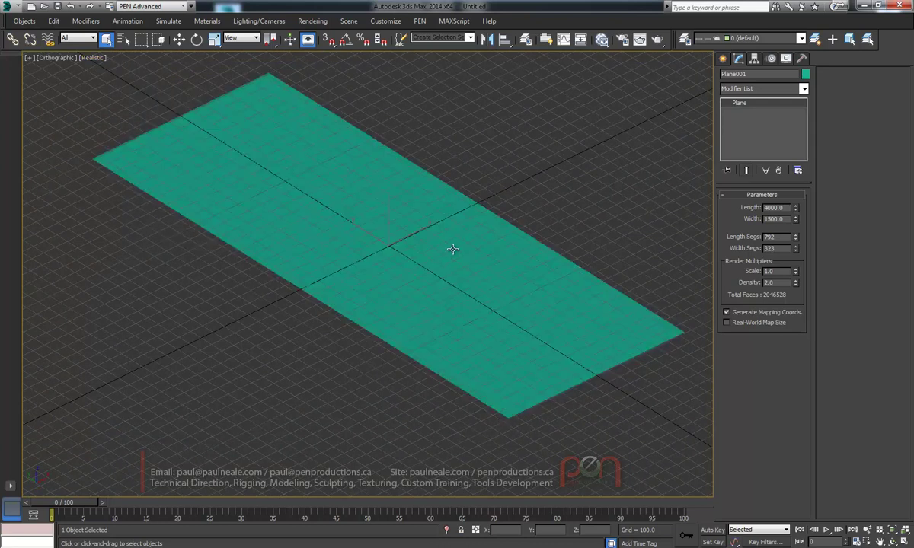
# Change the plane's object color to dark orange-brown
pyautogui.keyDown('alt'); pyautogui.moveTo(451, 250); pyautogui.dragTo(437, 270, button='middle'); pyautogui.keyUp('alt')
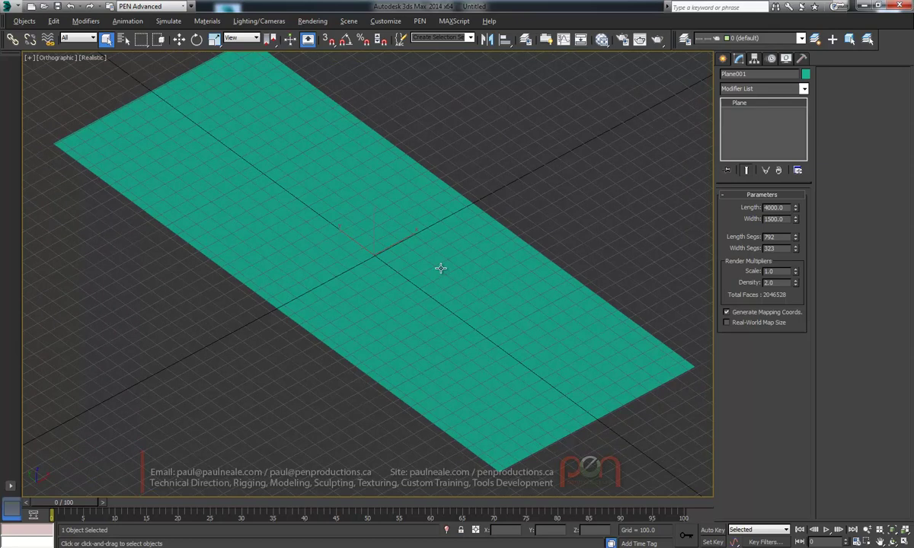
pyautogui.click(805, 74)
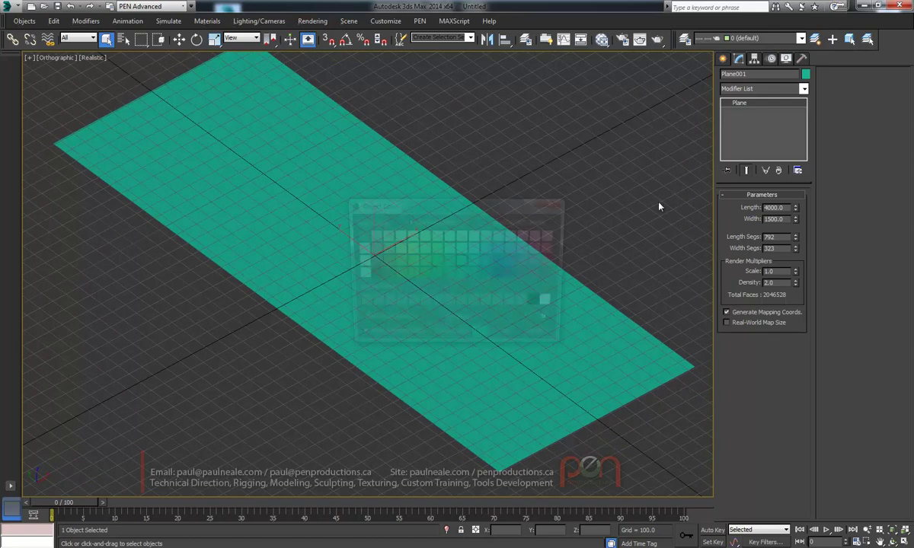
pyautogui.click(386, 275)
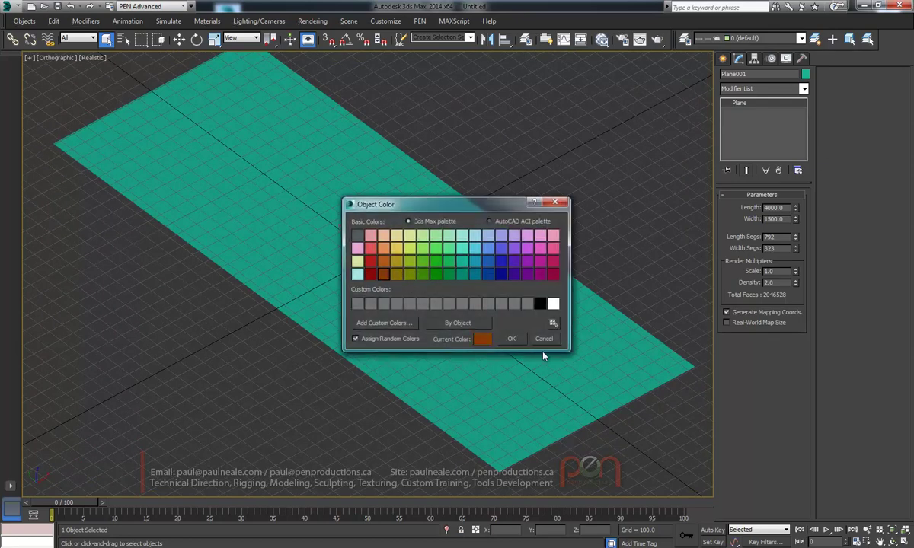
pyautogui.click(511, 339)
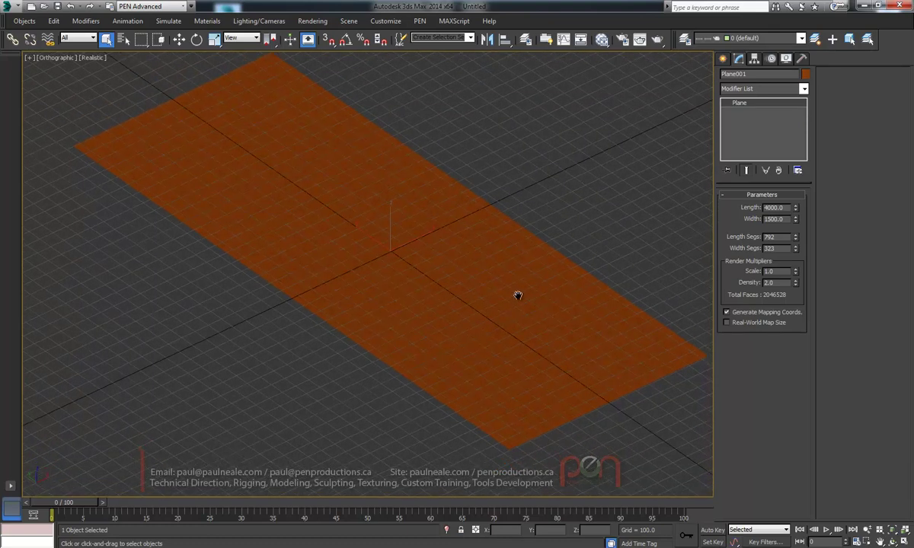
# Hide the viewport grid
pyautogui.moveTo(517, 295); pyautogui.dragTo(511, 291, button='middle')
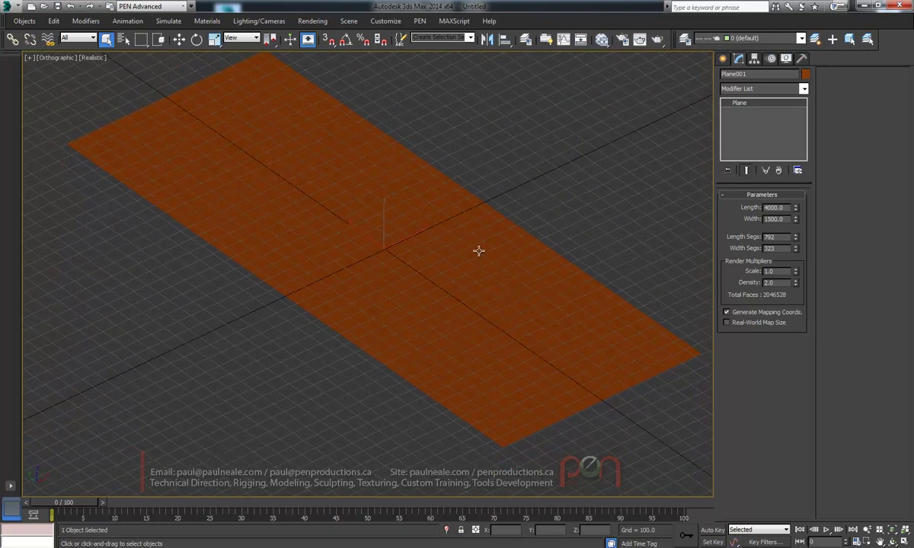
pyautogui.moveTo(491, 256)
pyautogui.mouseDown(button='middle')
pyautogui.moveTo(476, 257)
pyautogui.moveTo(507, 247)
pyautogui.mouseUp(button='middle')
pyautogui.press('g')
pyautogui.scroll(-3, 461, 288)
# Create a Geometric/Deformable Displace space warp about 324 long and 284 wide beside the plane
pyautogui.click(722, 61)
pyautogui.click(791, 75)
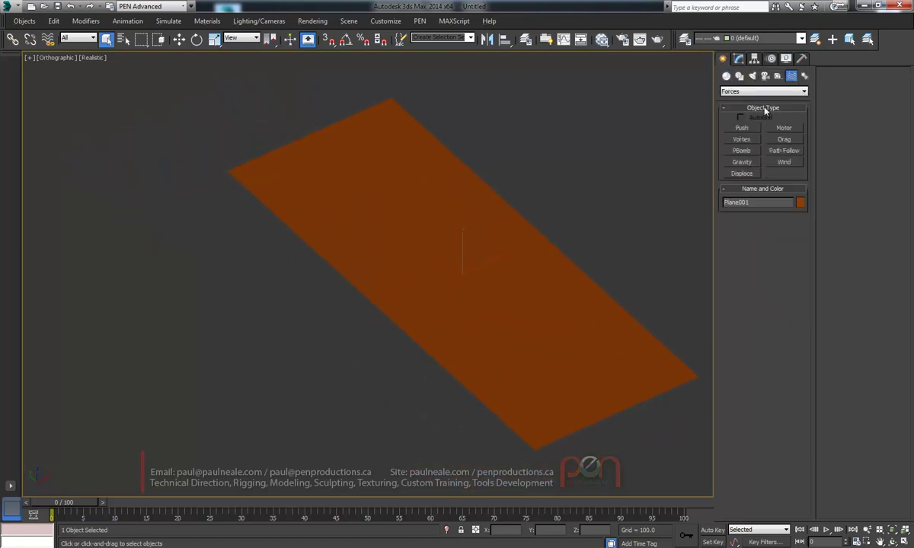
pyautogui.click(761, 92)
pyautogui.click(742, 115)
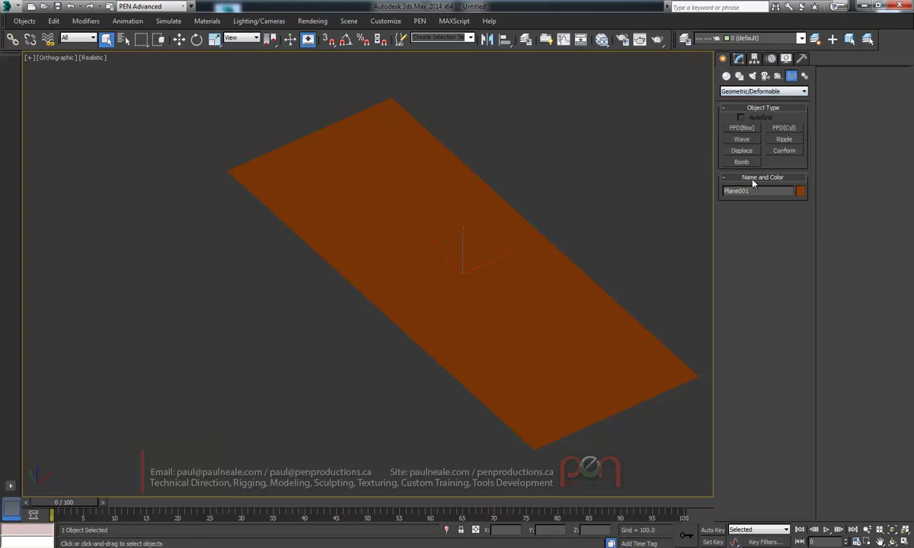
pyautogui.click(746, 152)
pyautogui.moveTo(570, 205); pyautogui.dragTo(681, 224)
pyautogui.rightClick(654, 232)
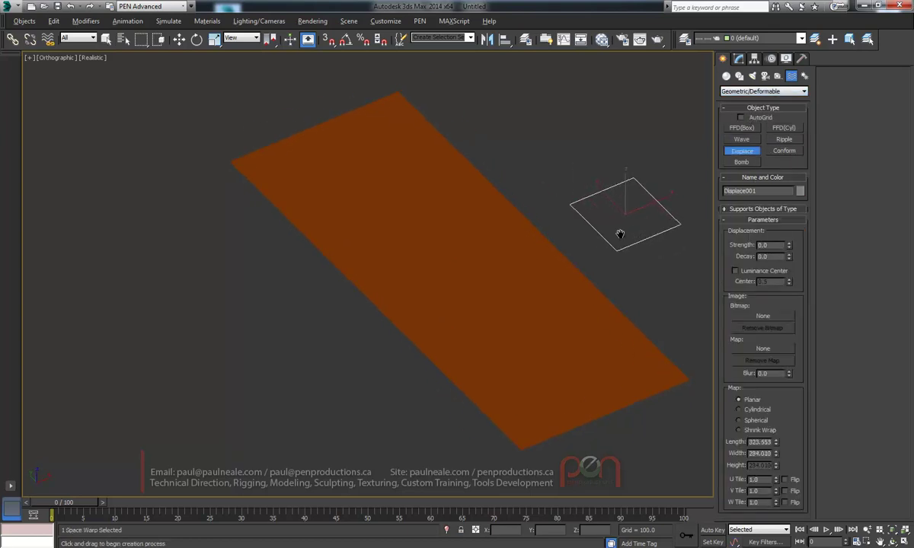
# Move the Displace warp over the plane to about X 409, Y -112 and raise it to about Z 349
pyautogui.moveTo(653, 232); pyautogui.dragTo(587, 213, button='middle')
pyautogui.press('w')
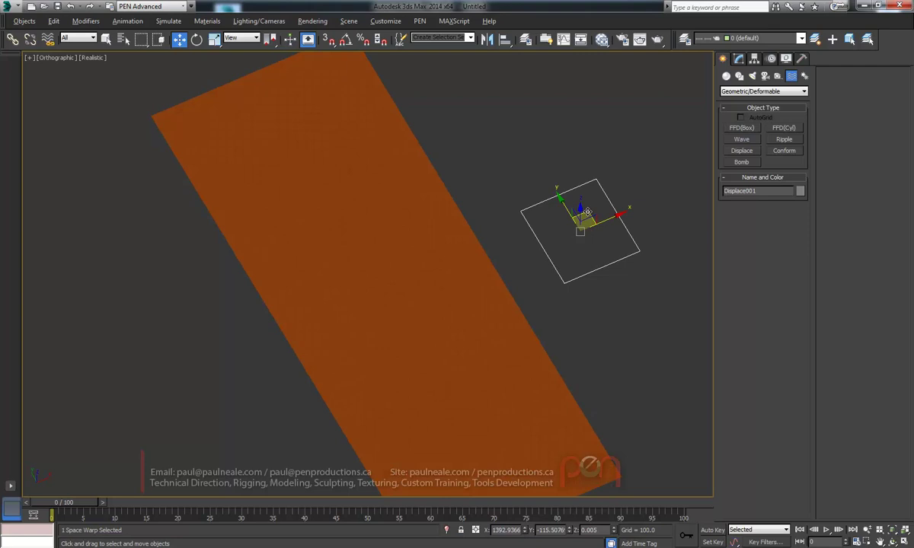
pyautogui.moveTo(588, 213); pyautogui.dragTo(442, 259)
pyautogui.keyDown('alt'); pyautogui.moveTo(442, 259); pyautogui.dragTo(450, 259, button='middle'); pyautogui.keyUp('alt')
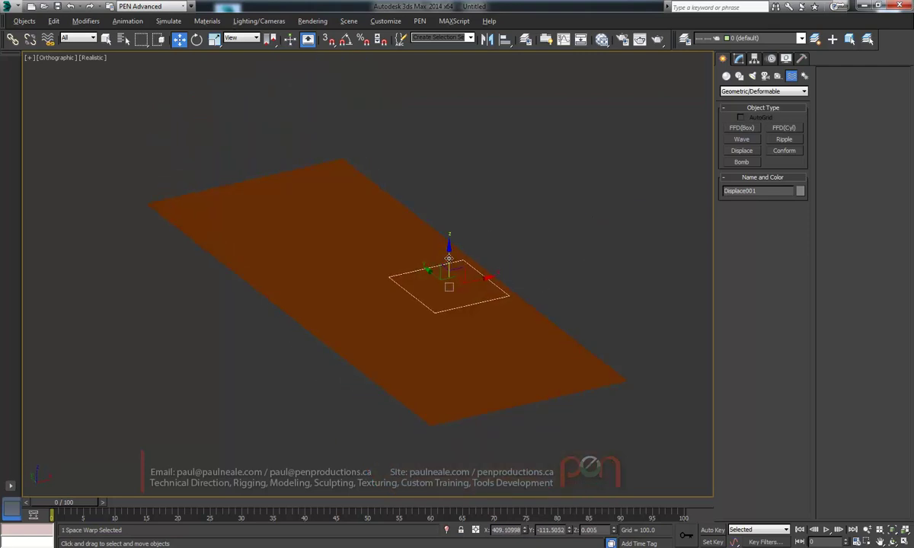
pyautogui.moveTo(449, 259); pyautogui.dragTo(448, 210)
pyautogui.moveTo(449, 210)
pyautogui.keyDown('alt'); pyautogui.mouseDown(button='middle')
pyautogui.moveTo(457, 220)
pyautogui.moveTo(450, 208)
pyautogui.mouseUp(button='middle'); pyautogui.keyUp('alt')
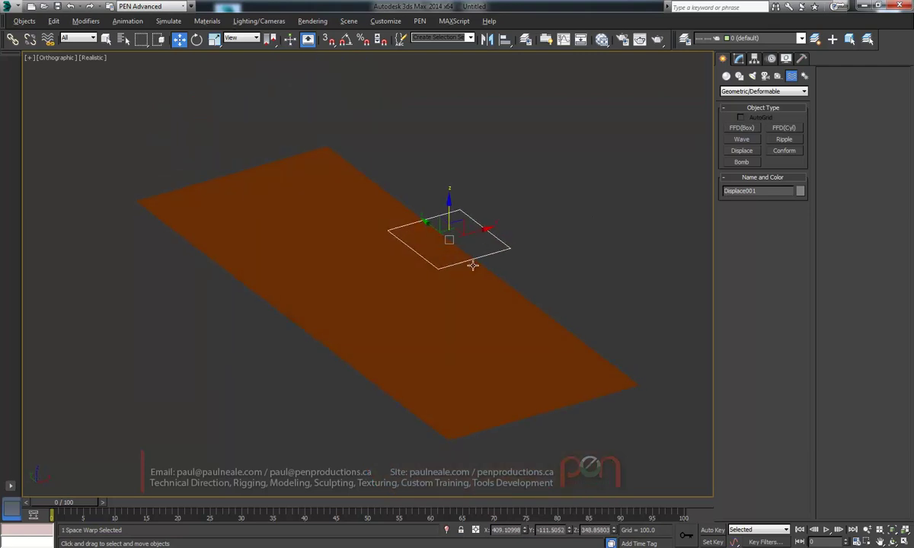
# Open the Slate Material Editor and assign NVIDIA mental ray as the production renderer
pyautogui.keyDown('alt'); pyautogui.moveTo(492, 259); pyautogui.dragTo(436, 233, button='middle'); pyautogui.keyUp('alt')
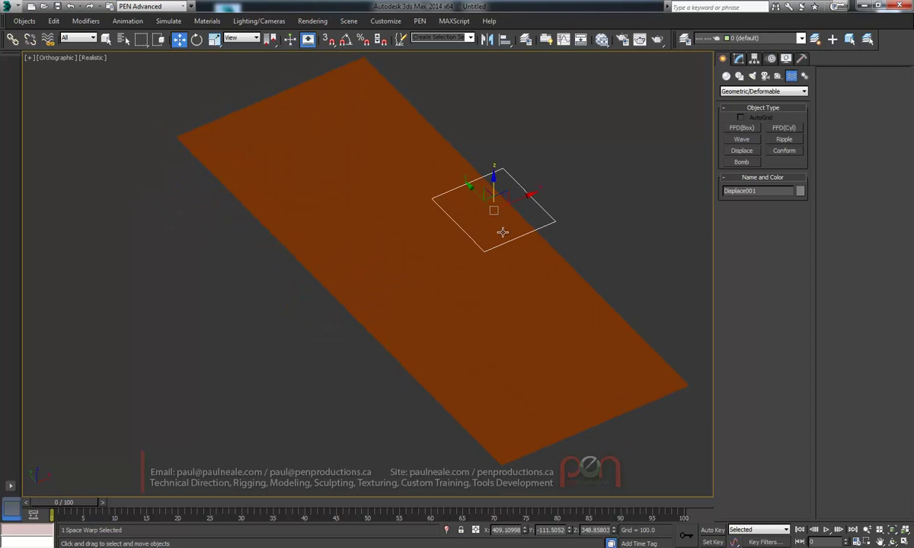
pyautogui.moveTo(502, 232)
pyautogui.keyDown('alt'); pyautogui.mouseDown(button='middle')
pyautogui.moveTo(526, 225)
pyautogui.moveTo(496, 230)
pyautogui.mouseUp(button='middle'); pyautogui.keyUp('alt')
pyautogui.press('m')
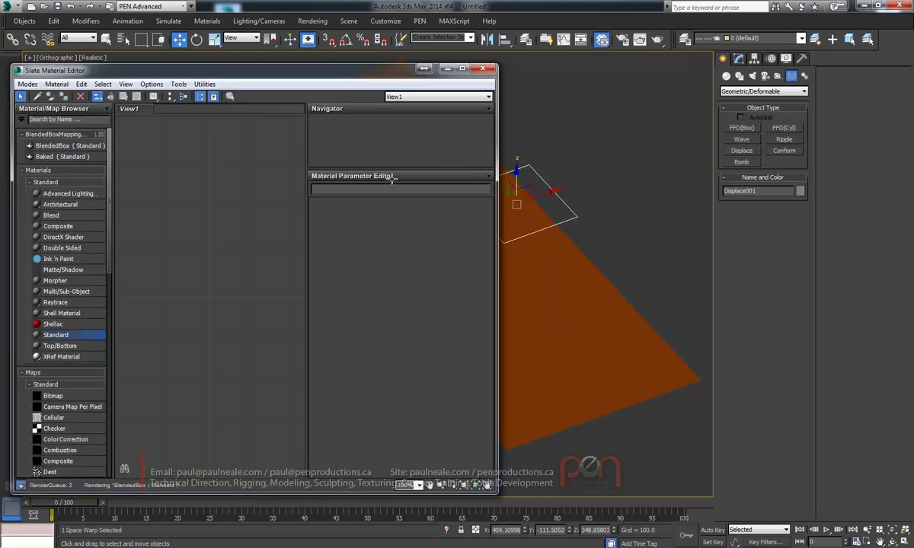
pyautogui.keyDown('alt'); pyautogui.moveTo(563, 247); pyautogui.dragTo(454, 254, button='middle'); pyautogui.keyUp('alt')
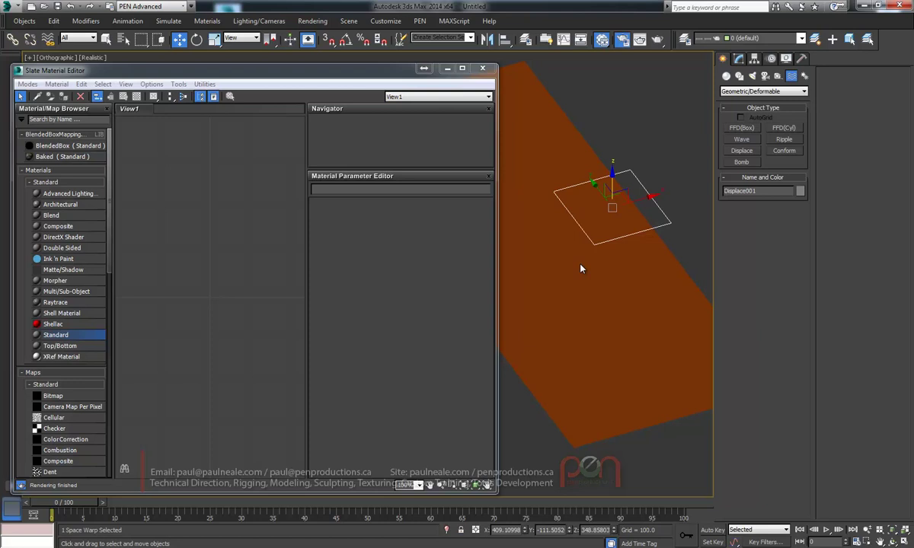
pyautogui.press('F10')
pyautogui.scroll(-5, 680, 377)
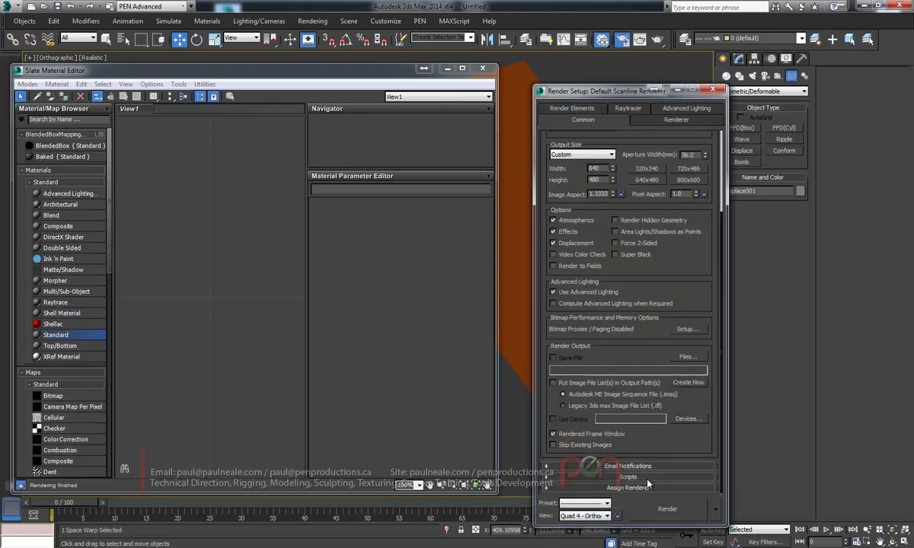
pyautogui.click(690, 442)
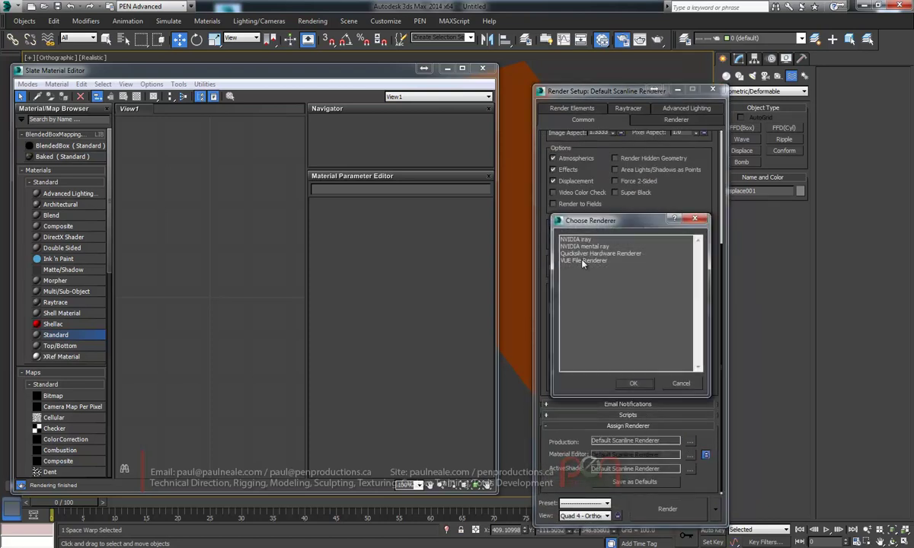
pyautogui.click(587, 247)
pyautogui.click(635, 384)
pyautogui.click(711, 92)
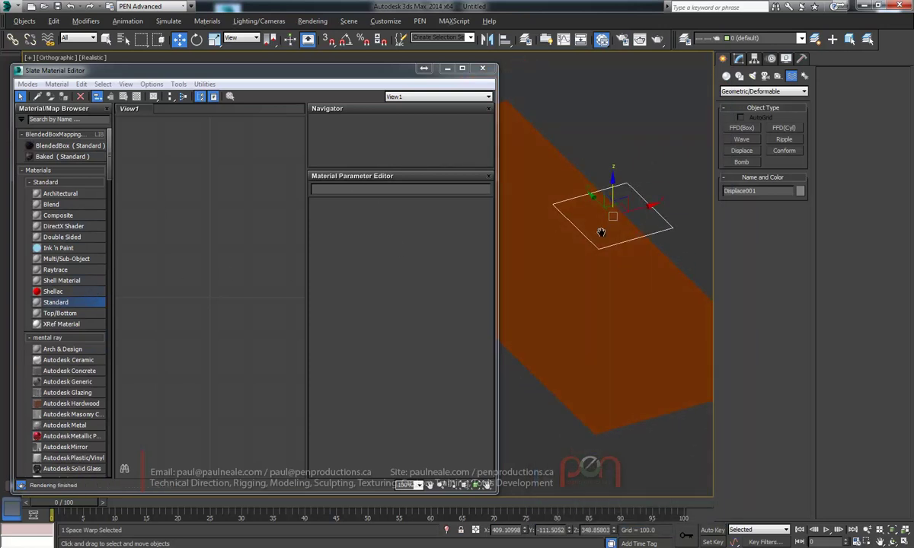
# Add a standard Gradient Ramp map to the material editor's node view and position its node
pyautogui.moveTo(601, 233); pyautogui.dragTo(620, 226, button='middle')
pyautogui.rightClick(227, 249)
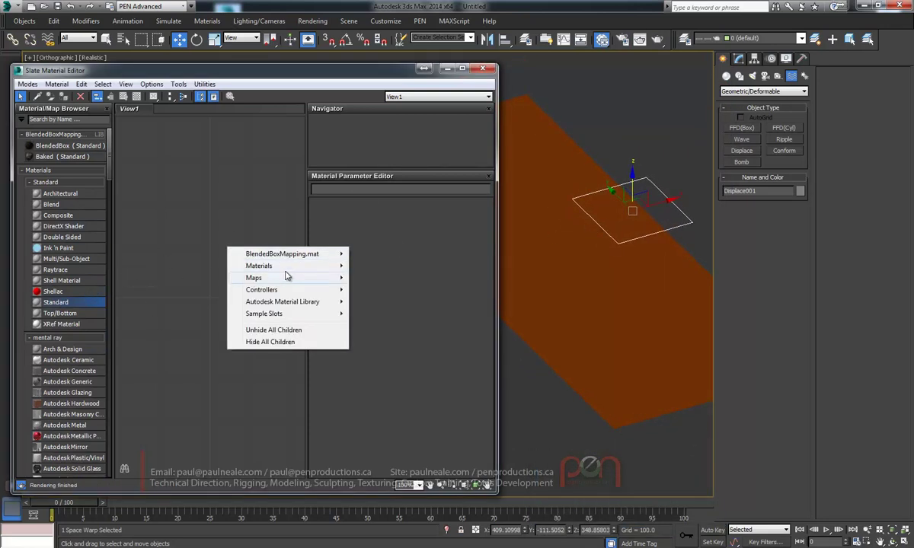
pyautogui.moveTo(274, 278)
pyautogui.moveTo(385, 280)
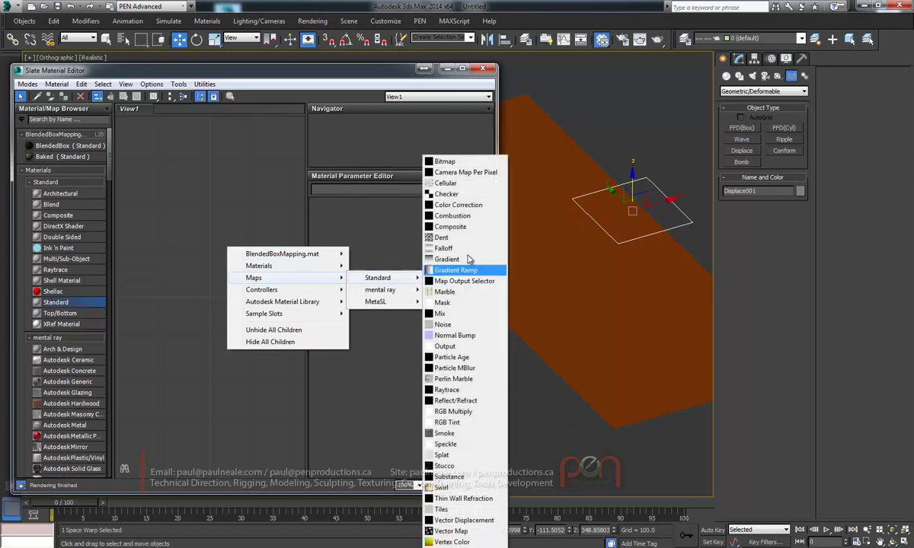
pyautogui.click(467, 267)
pyautogui.moveTo(231, 251); pyautogui.dragTo(209, 208)
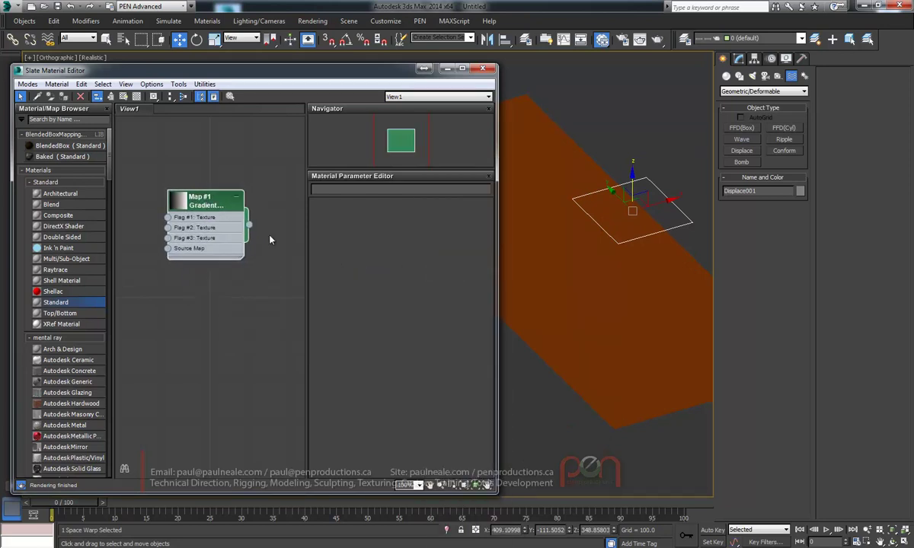
# Assign the Gradient Ramp map to the Displace warp's map slot and set its displacement strength to about 278
pyautogui.moveTo(621, 241); pyautogui.dragTo(594, 241, button='middle')
pyautogui.click(738, 60)
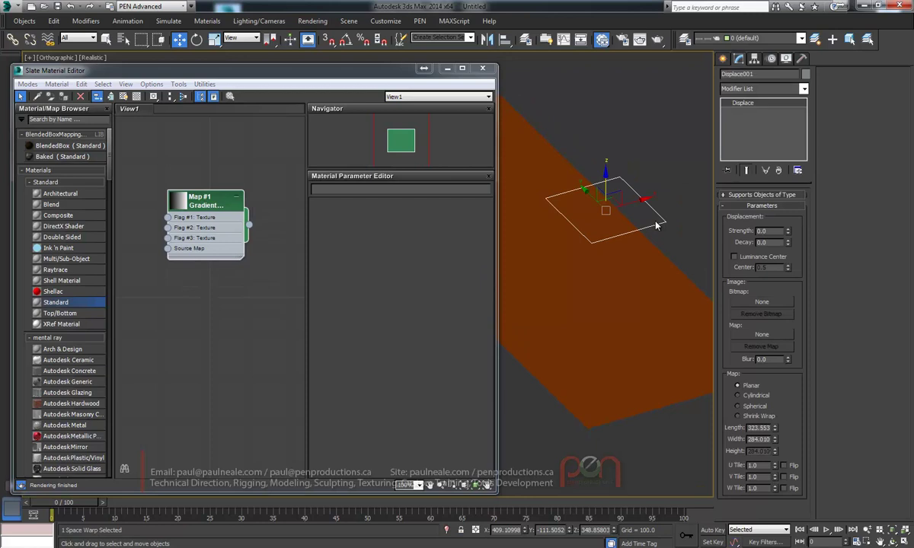
pyautogui.moveTo(657, 225); pyautogui.dragTo(634, 218)
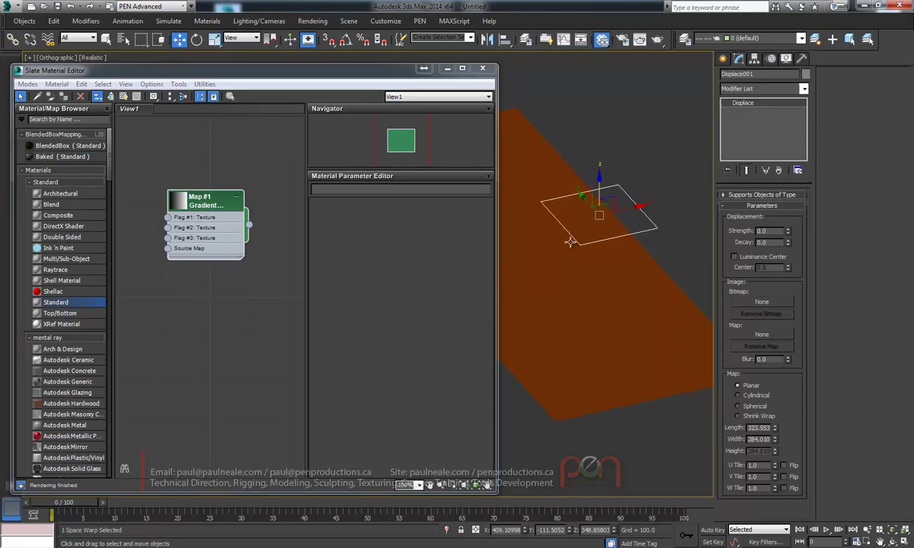
pyautogui.moveTo(249, 224); pyautogui.dragTo(761, 334)
pyautogui.click(432, 310)
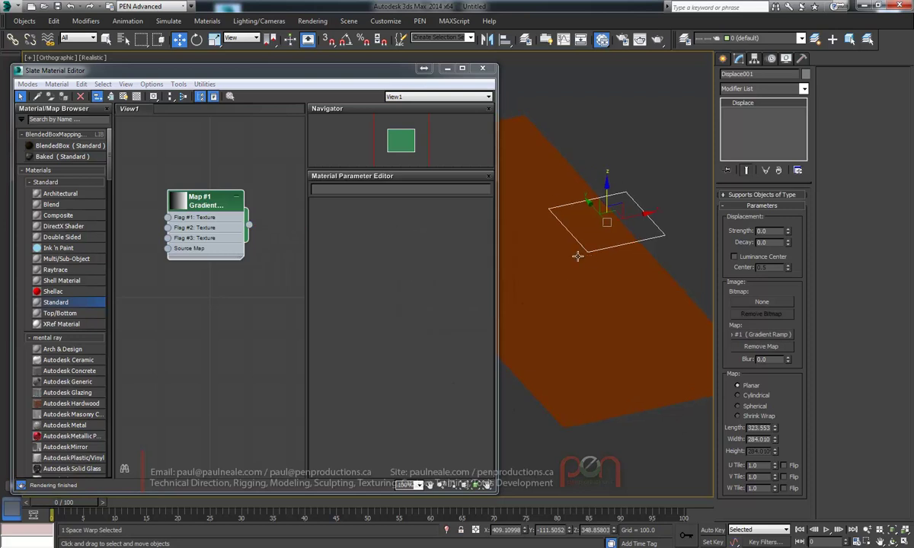
pyautogui.keyDown('alt'); pyautogui.moveTo(631, 295); pyautogui.dragTo(676, 278, button='middle'); pyautogui.keyUp('alt')
pyautogui.moveTo(789, 231); pyautogui.dragTo(794, 73)
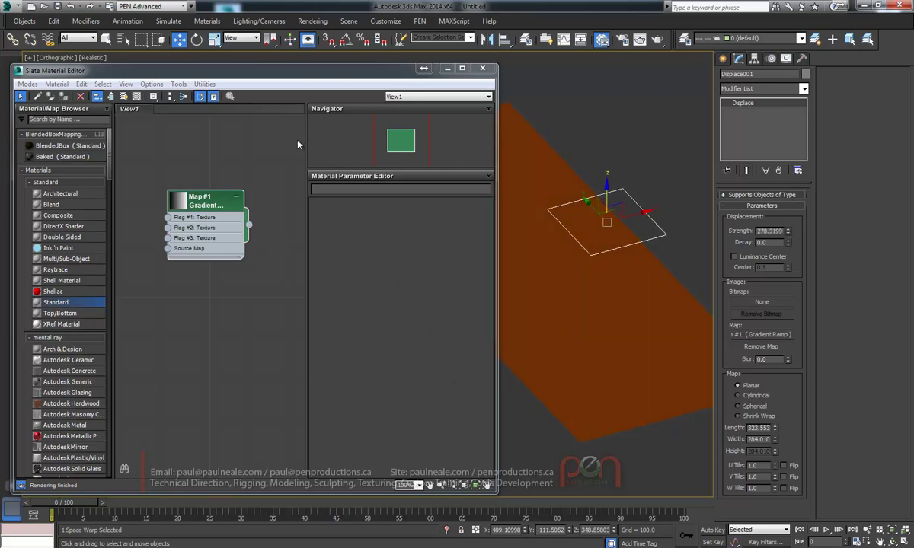
# Bind the plane to the Displace space warp and return to the Move tool
pyautogui.click(47, 40)
pyautogui.moveTo(569, 176); pyautogui.dragTo(636, 239)
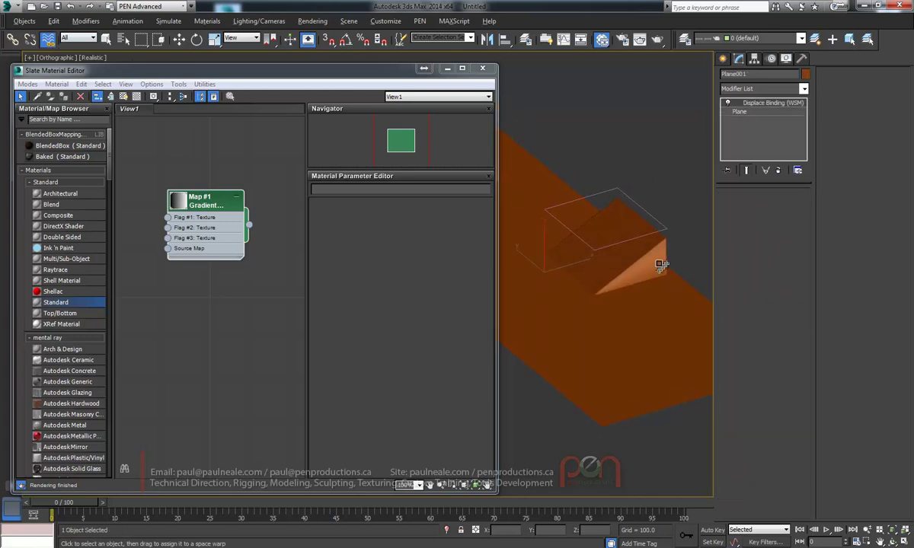
pyautogui.rightClick(653, 226)
pyautogui.moveTo(627, 230)
pyautogui.keyDown('alt'); pyautogui.mouseDown(button='middle')
pyautogui.moveTo(655, 231)
pyautogui.moveTo(638, 239)
pyautogui.mouseUp(button='middle'); pyautogui.keyUp('alt')
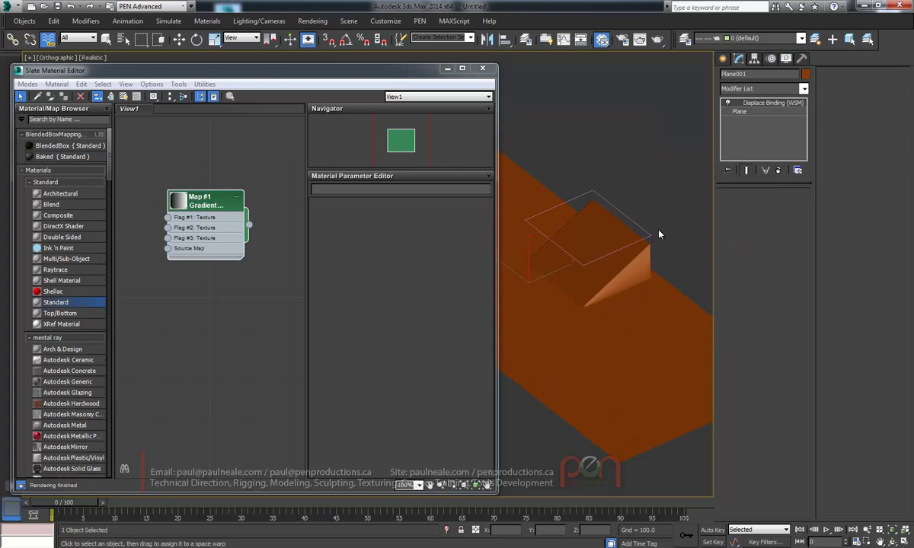
pyautogui.rightClick(652, 231)
pyautogui.click(686, 239)
# Open the Gradient Ramp map's parameters and set its gradient type to Radial
pyautogui.doubleClick(215, 204)
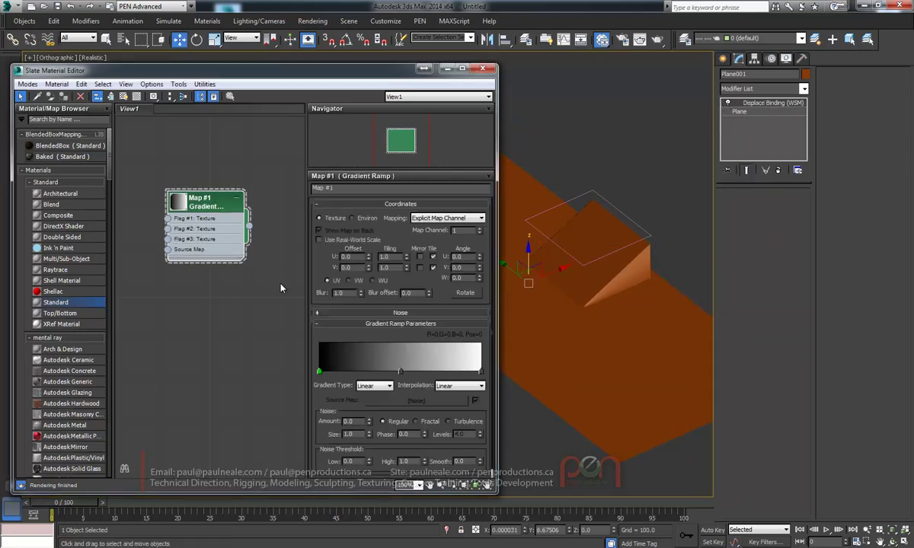
pyautogui.click(375, 387)
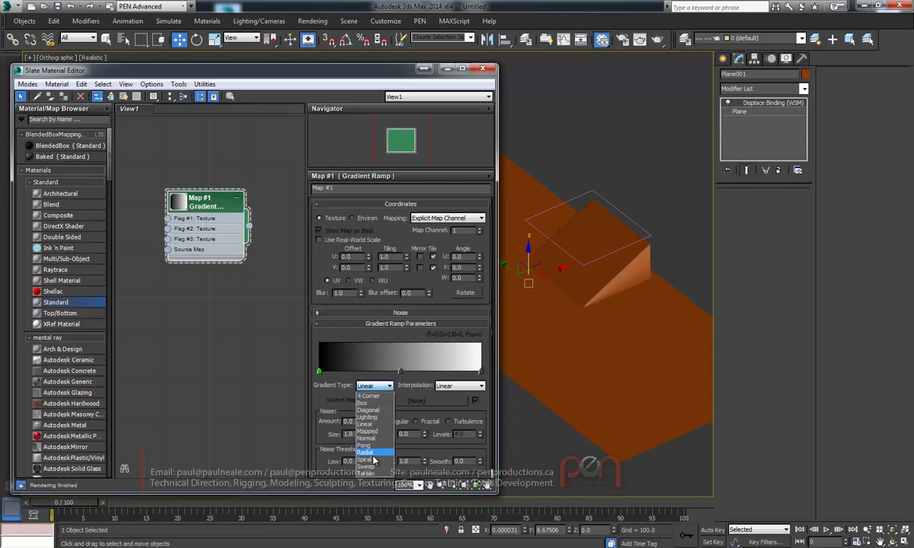
pyautogui.click(366, 452)
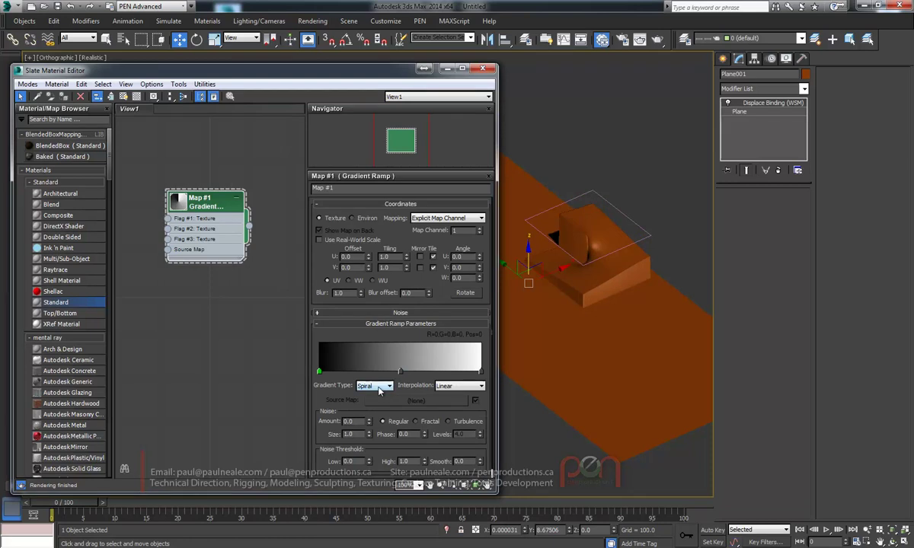
pyautogui.click(376, 387)
pyautogui.click(372, 451)
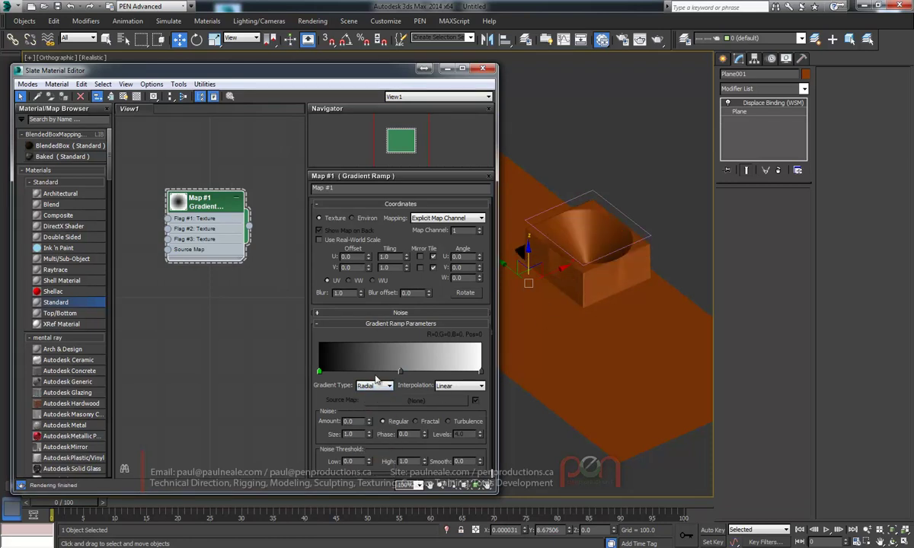
# Remove the ramp's middle grey flag, then color the start flag white and the end flag black
pyautogui.moveTo(401, 373); pyautogui.dragTo(492, 370)
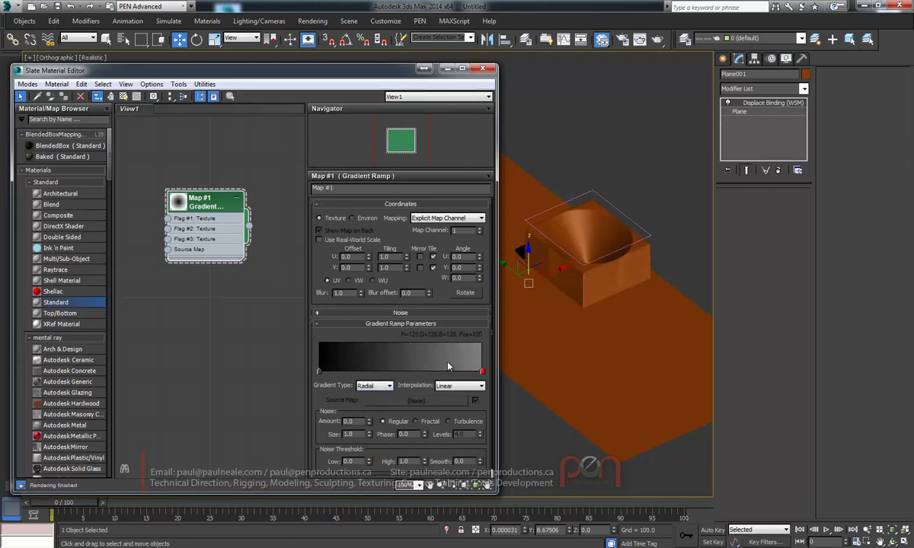
pyautogui.doubleClick(319, 373)
pyautogui.moveTo(311, 116); pyautogui.dragTo(312, 161)
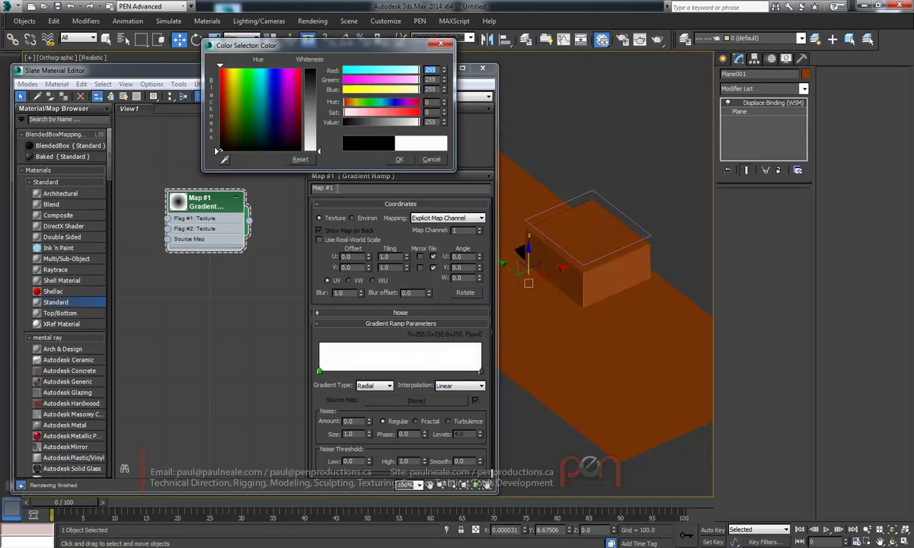
pyautogui.click(482, 372)
pyautogui.moveTo(311, 92); pyautogui.dragTo(302, 53)
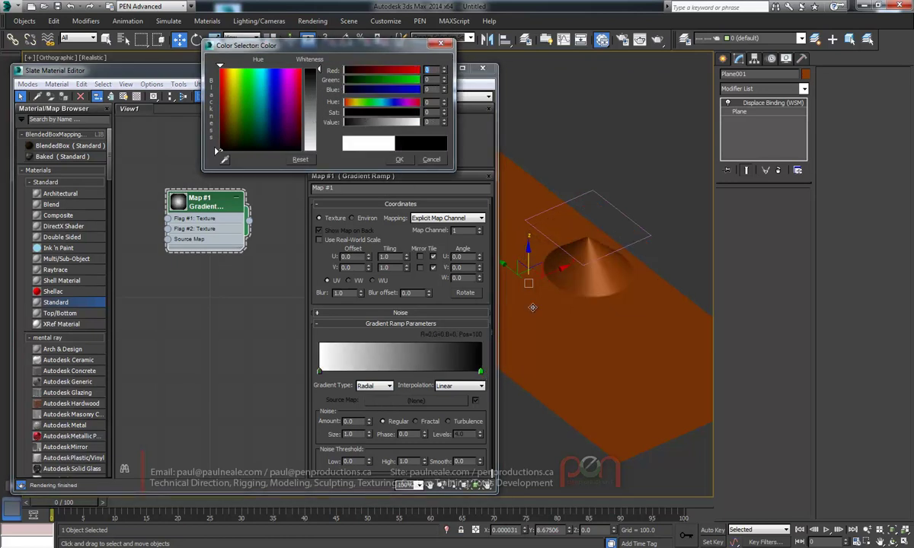
# Add a ramp flag at about position 86 and set Turbulence noise with amount 0.08 and size about 2.71
pyautogui.click(459, 370)
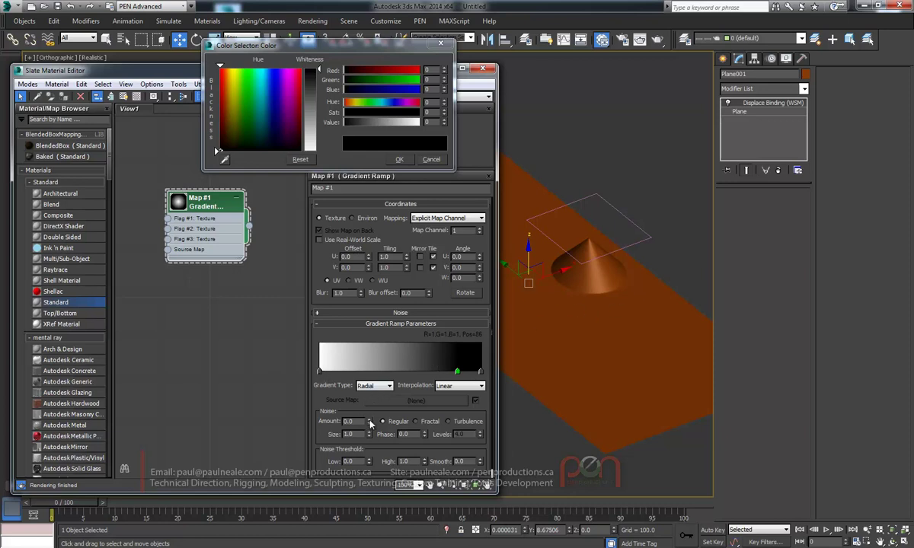
pyautogui.moveTo(372, 406); pyautogui.dragTo(375, 385)
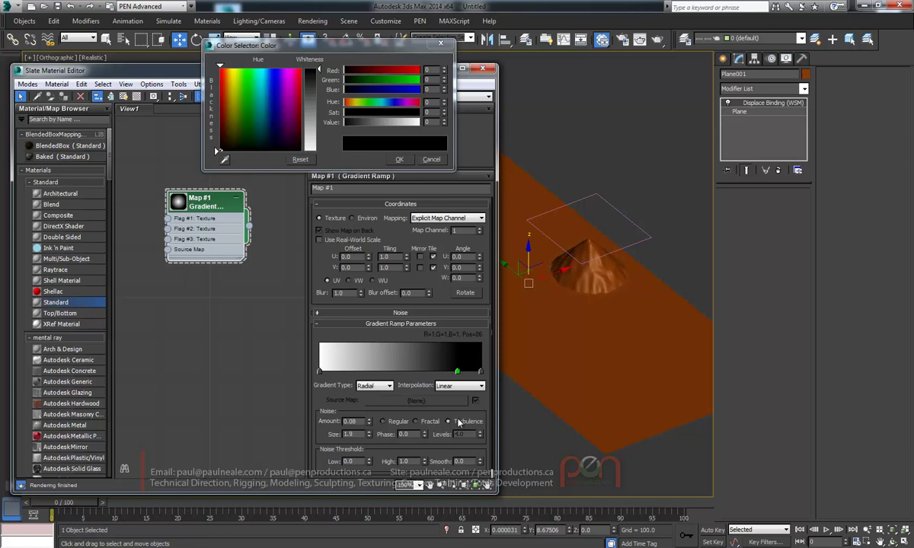
pyautogui.click(459, 422)
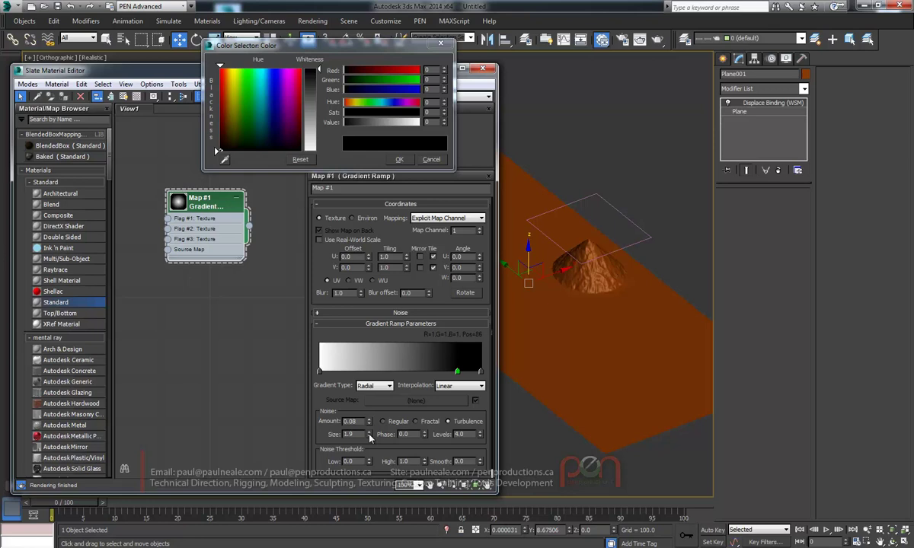
pyautogui.moveTo(370, 437); pyautogui.dragTo(369, 390)
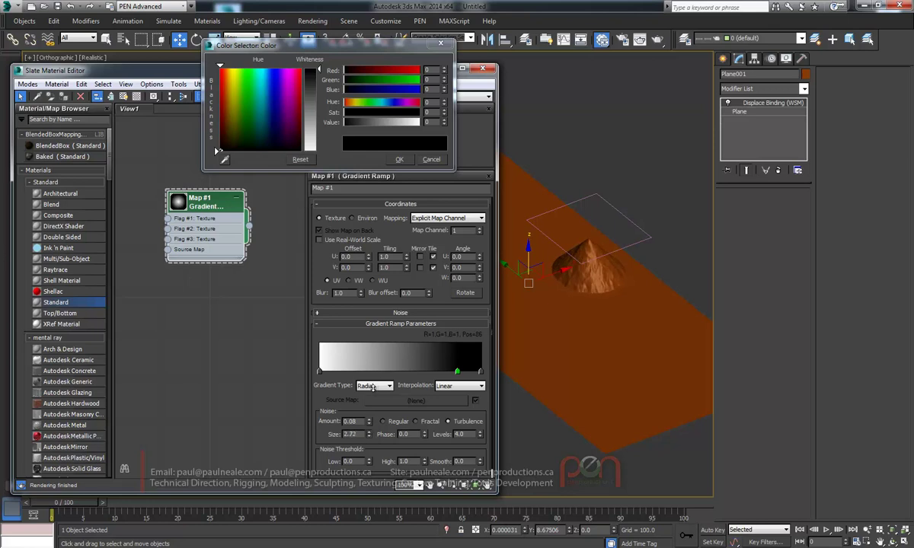
# Add four more flags to the gradient ramp at about positions 66, 49, 29 and 16
pyautogui.click(425, 372)
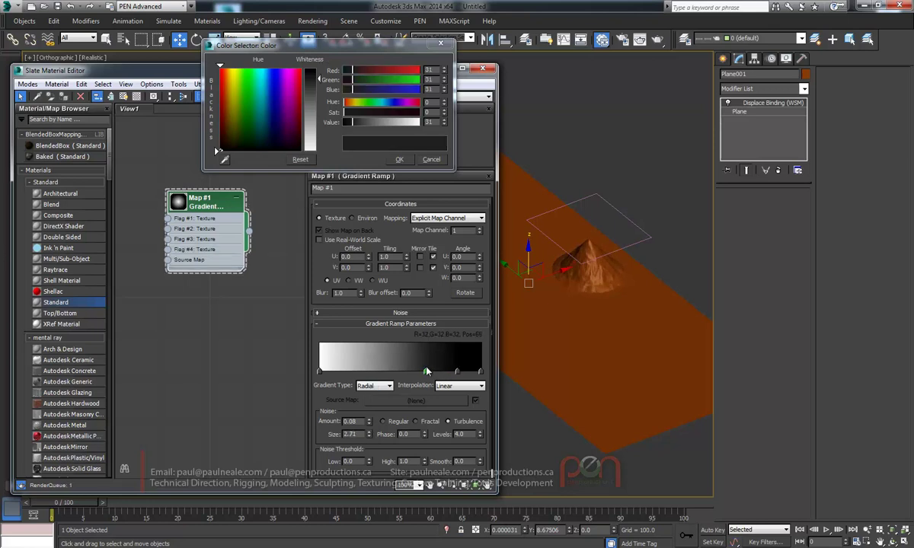
pyautogui.click(399, 372)
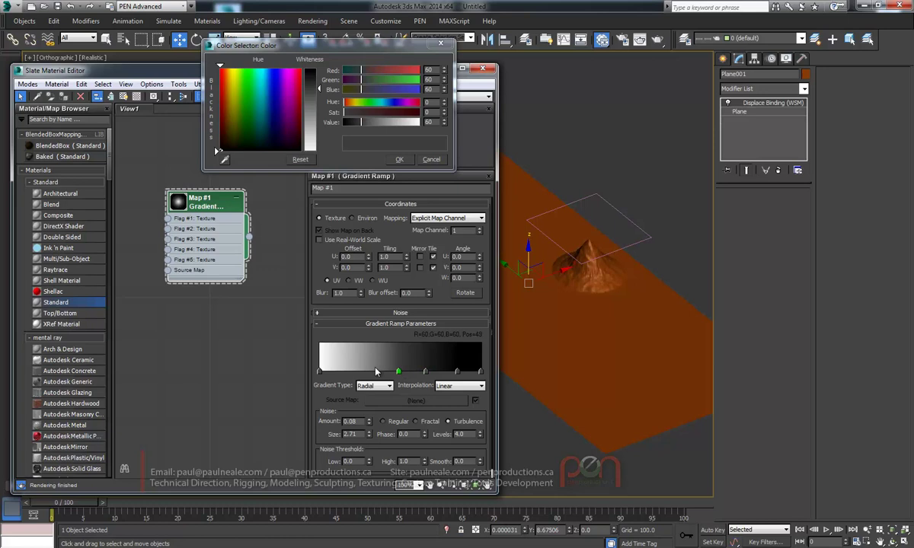
pyautogui.click(365, 372)
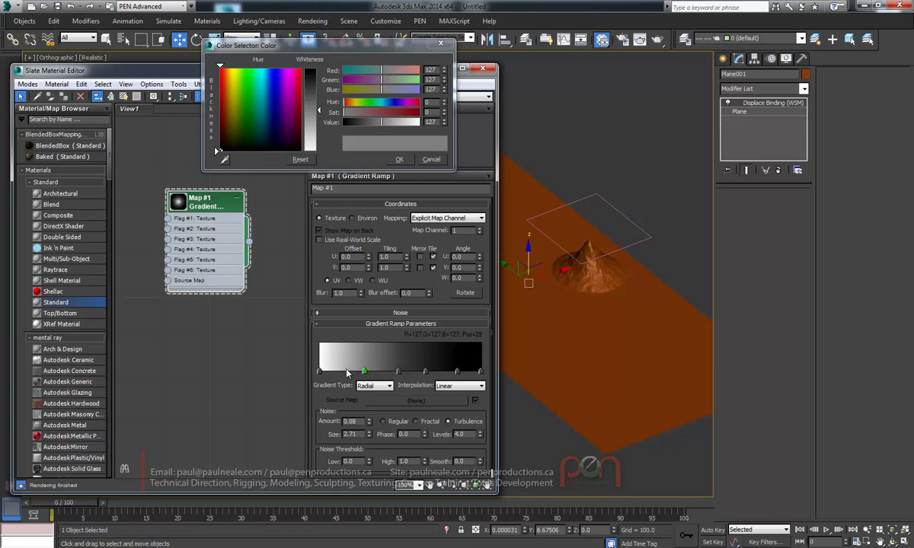
pyautogui.click(345, 372)
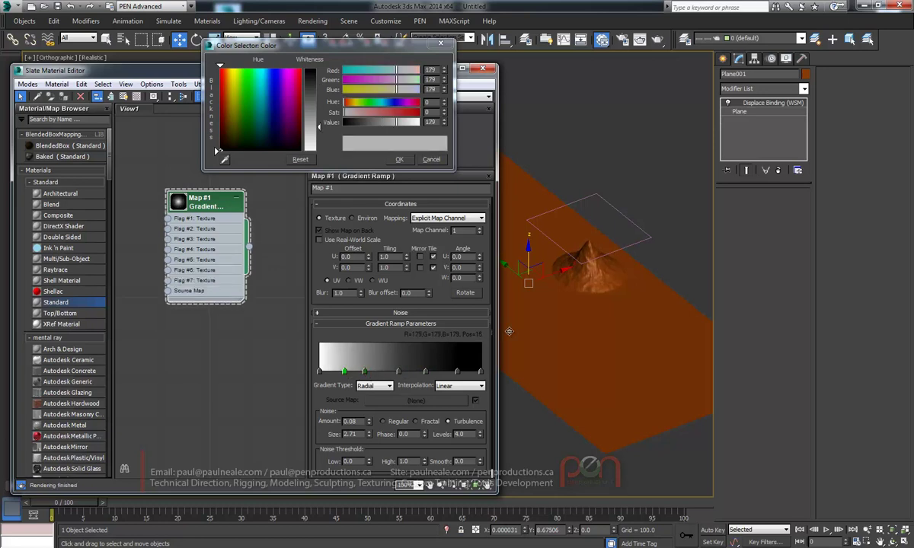
pyautogui.keyDown('alt'); pyautogui.moveTo(583, 232); pyautogui.dragTo(622, 228, button='middle'); pyautogui.keyUp('alt')
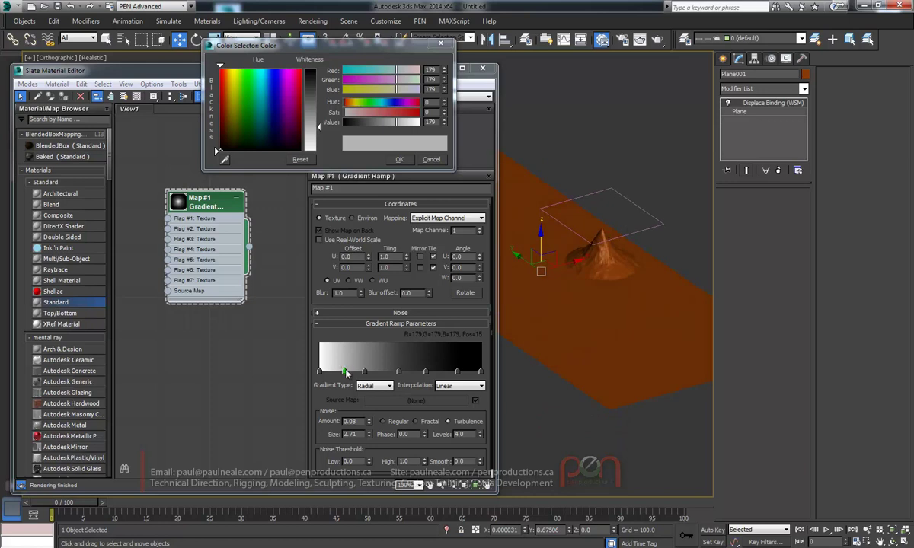
pyautogui.moveTo(346, 373); pyautogui.dragTo(347, 372)
pyautogui.keyDown('alt'); pyautogui.moveTo(596, 235); pyautogui.dragTo(605, 251, button='middle'); pyautogui.keyUp('alt')
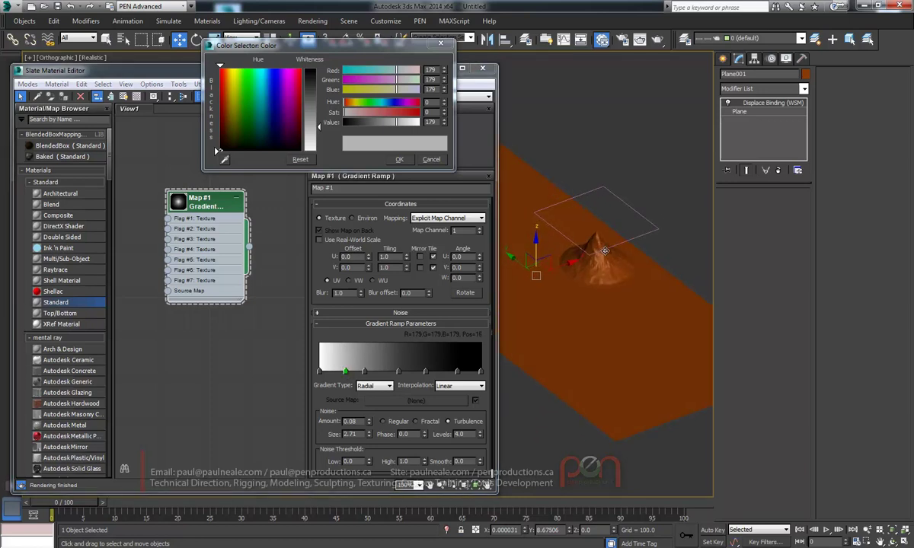
# Raise the Displace warp's strength to about 509 and scale the warp to about 164% in X and Y
pyautogui.click(605, 252)
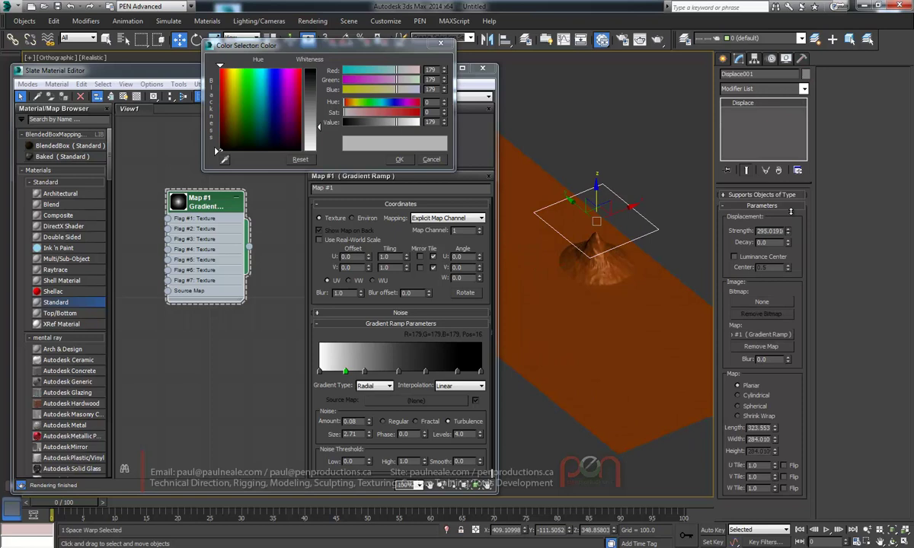
pyautogui.moveTo(791, 212); pyautogui.dragTo(790, 196)
pyautogui.moveTo(659, 248)
pyautogui.keyDown('alt'); pyautogui.mouseDown(button='middle')
pyautogui.moveTo(644, 232)
pyautogui.moveTo(651, 251)
pyautogui.mouseUp(button='middle'); pyautogui.keyUp('alt')
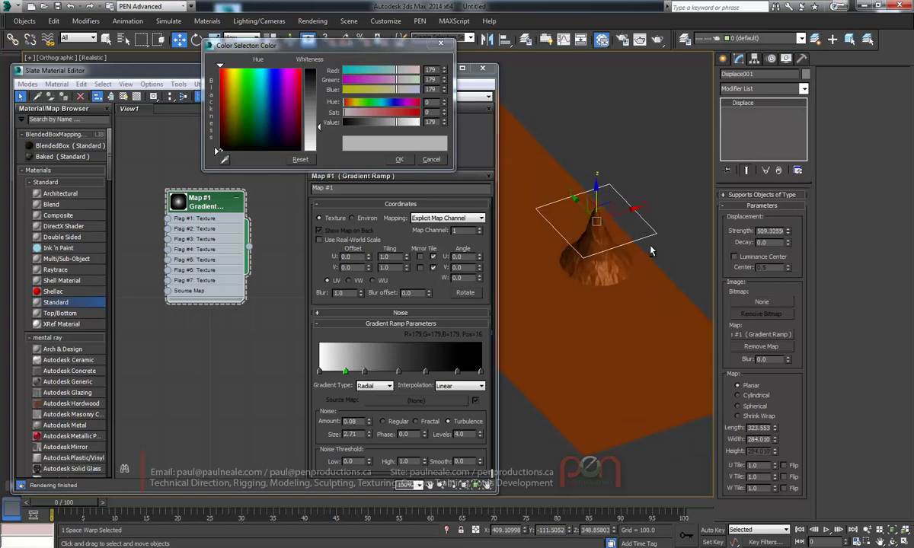
pyautogui.press('r')
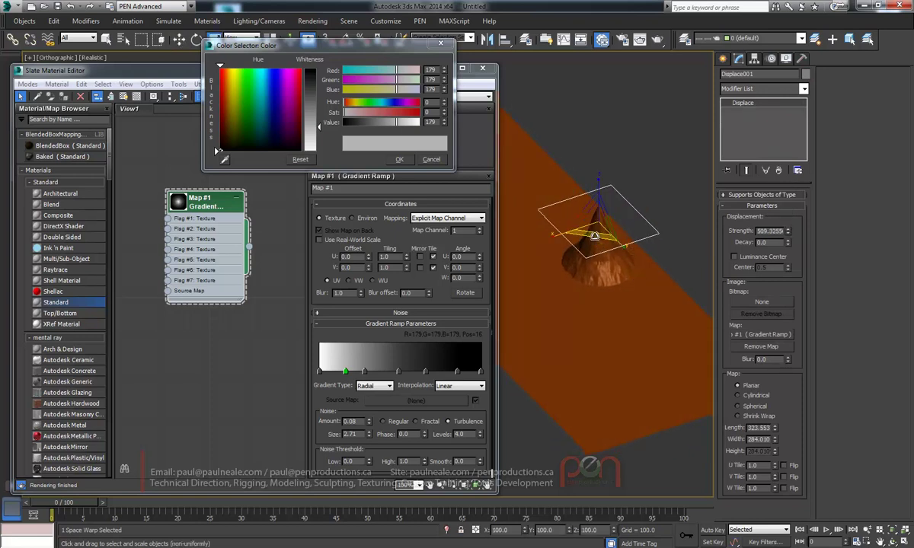
pyautogui.moveTo(595, 237); pyautogui.dragTo(581, 251)
pyautogui.keyDown('alt'); pyautogui.moveTo(585, 253); pyautogui.dragTo(609, 248, button='middle'); pyautogui.keyUp('alt')
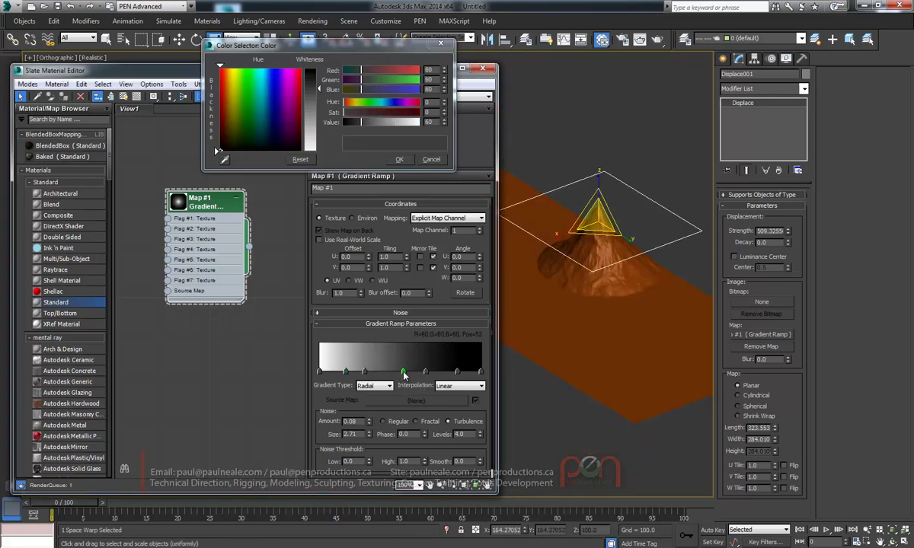
# Nudge the gradient ramp's middle flags, placing the R=127 grey flag at about position 30
pyautogui.moveTo(427, 373); pyautogui.dragTo(432, 374)
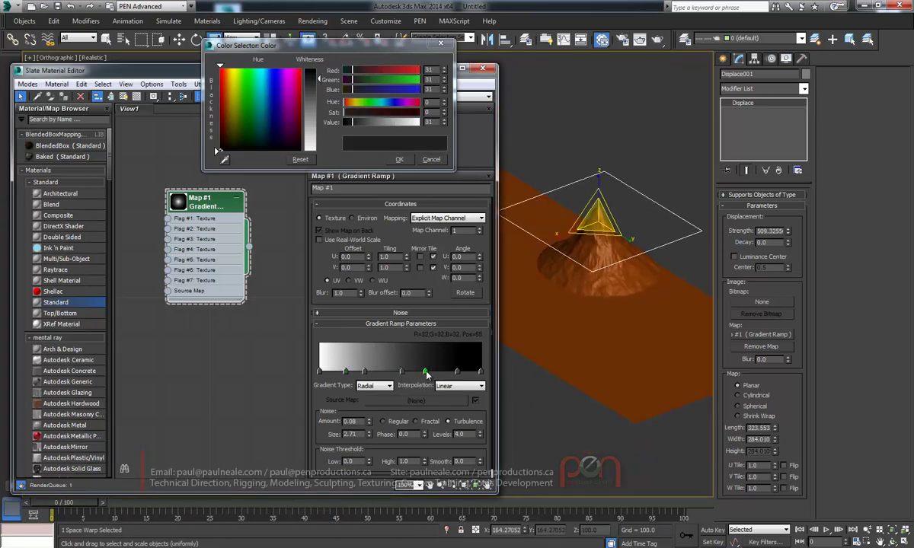
pyautogui.moveTo(367, 373); pyautogui.dragTo(370, 374)
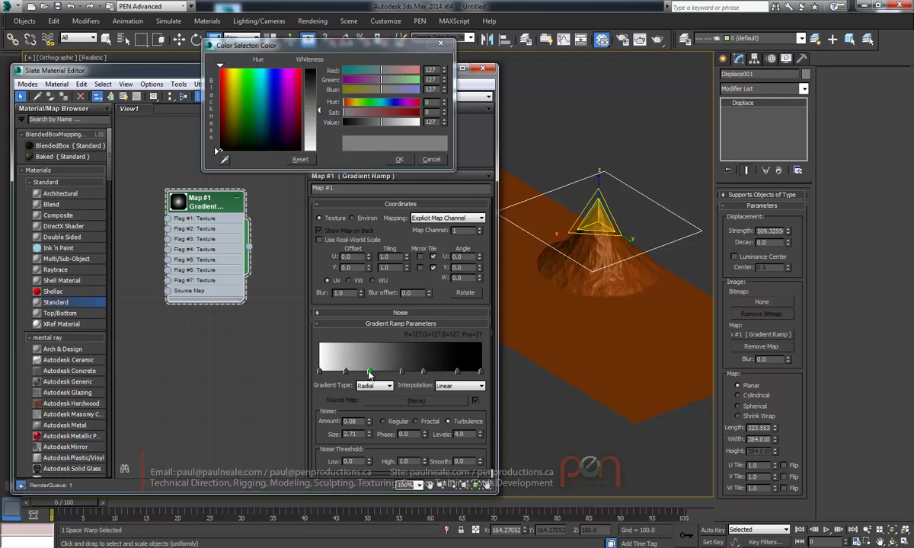
pyautogui.keyDown('alt'); pyautogui.moveTo(575, 296); pyautogui.dragTo(544, 298, button='middle'); pyautogui.keyUp('alt')
# Set the Gradient Ramp's noise size to about 3.59 and its noise amount to about 0.15
pyautogui.moveTo(369, 433); pyautogui.dragTo(371, 387)
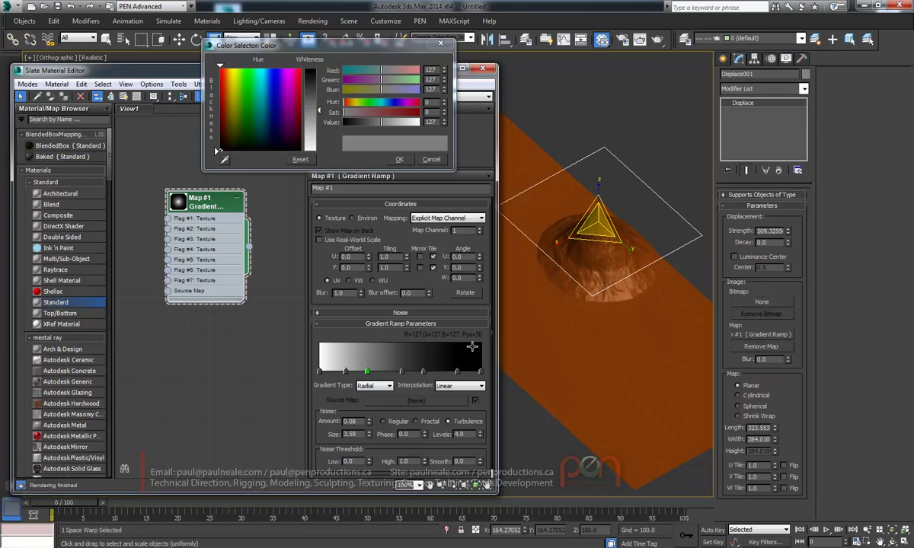
pyautogui.keyDown('alt'); pyautogui.moveTo(603, 263); pyautogui.dragTo(638, 231, button='middle'); pyautogui.keyUp('alt')
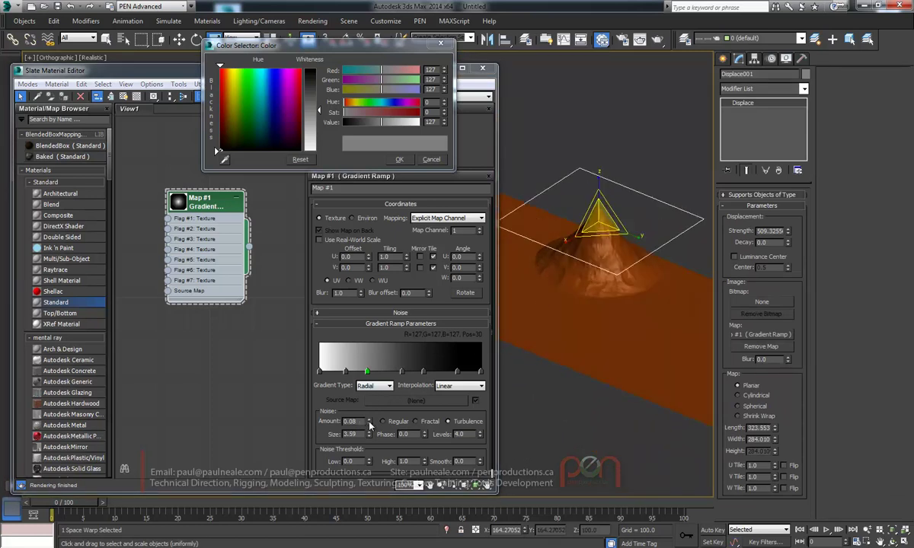
pyautogui.moveTo(369, 422); pyautogui.dragTo(369, 417)
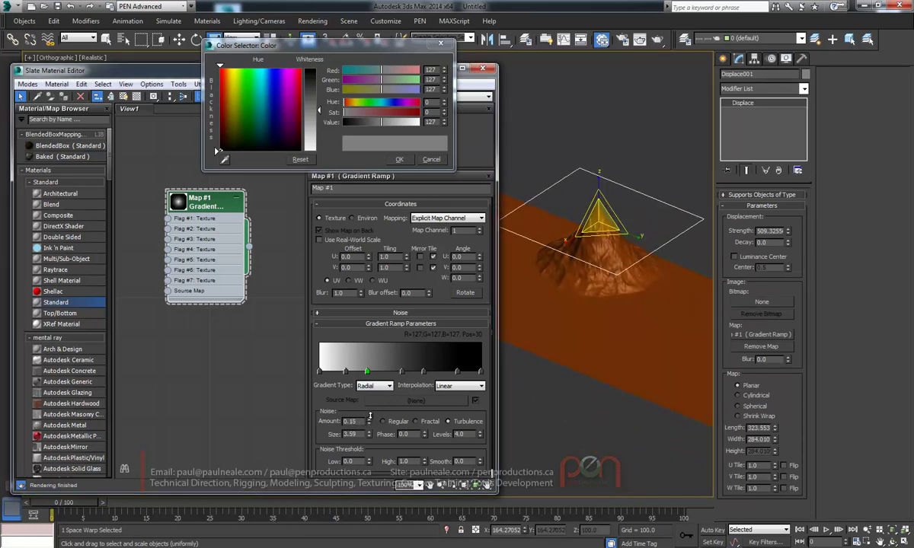
pyautogui.moveTo(604, 266)
pyautogui.keyDown('alt'); pyautogui.mouseDown(button='middle')
pyautogui.moveTo(595, 279)
pyautogui.moveTo(600, 262)
pyautogui.moveTo(680, 262)
pyautogui.moveTo(629, 255)
pyautogui.moveTo(611, 280)
pyautogui.mouseUp(button='middle'); pyautogui.keyUp('alt')
pyautogui.scroll(-4, 628, 219)
pyautogui.keyDown('alt'); pyautogui.moveTo(629, 219); pyautogui.dragTo(608, 242, button='middle'); pyautogui.keyUp('alt')
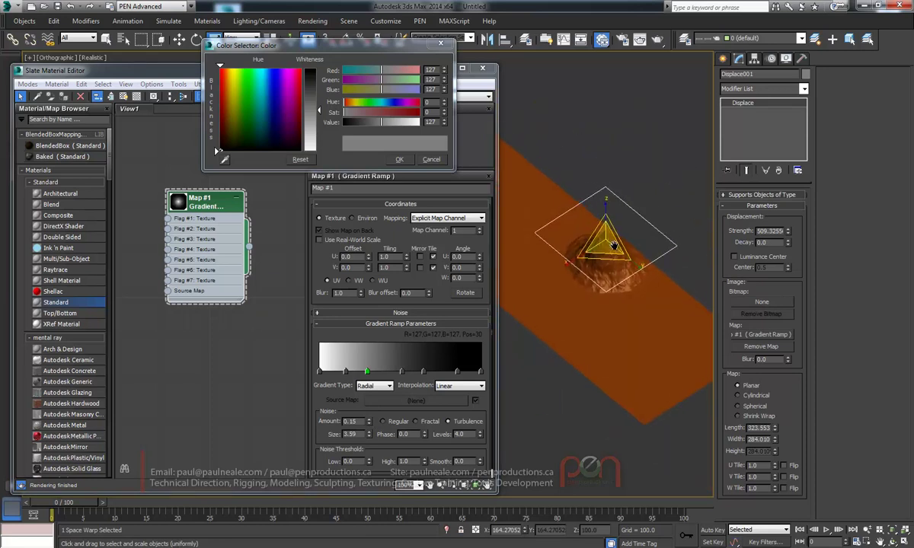
# Clone the Displace space warp by moving a copy along the plane, beside the original mountain
pyautogui.rightClick(647, 261)
pyautogui.click(629, 267)
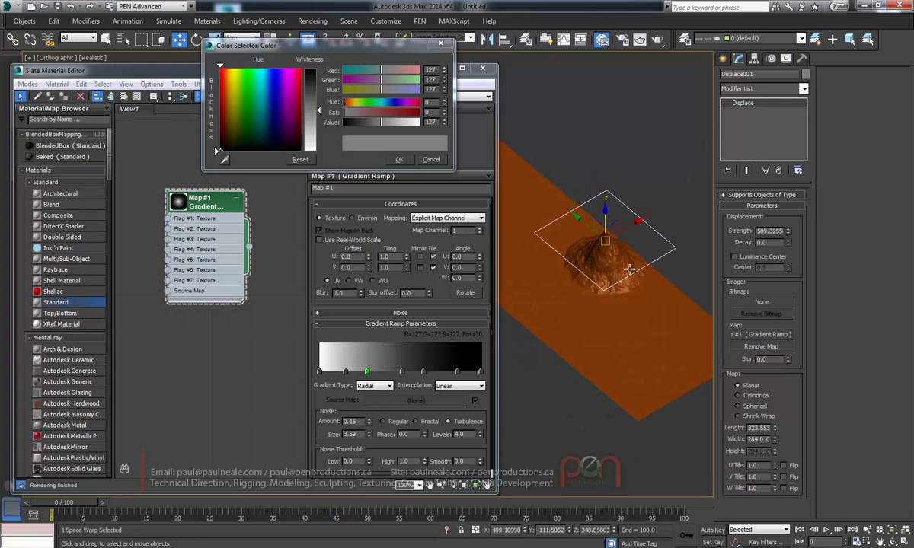
pyautogui.keyDown('shift'); pyautogui.moveTo(582, 218); pyautogui.dragTo(529, 173); pyautogui.keyUp('shift')
pyautogui.click(461, 327)
# Bind the plane to the copied Displace space warp, reselect that warp and return to the Move tool
pyautogui.moveTo(552, 248)
pyautogui.mouseDown(button='middle')
pyautogui.moveTo(596, 267)
pyautogui.moveTo(612, 254)
pyautogui.mouseUp(button='middle')
pyautogui.click(47, 39)
pyautogui.moveTo(498, 240); pyautogui.dragTo(562, 209)
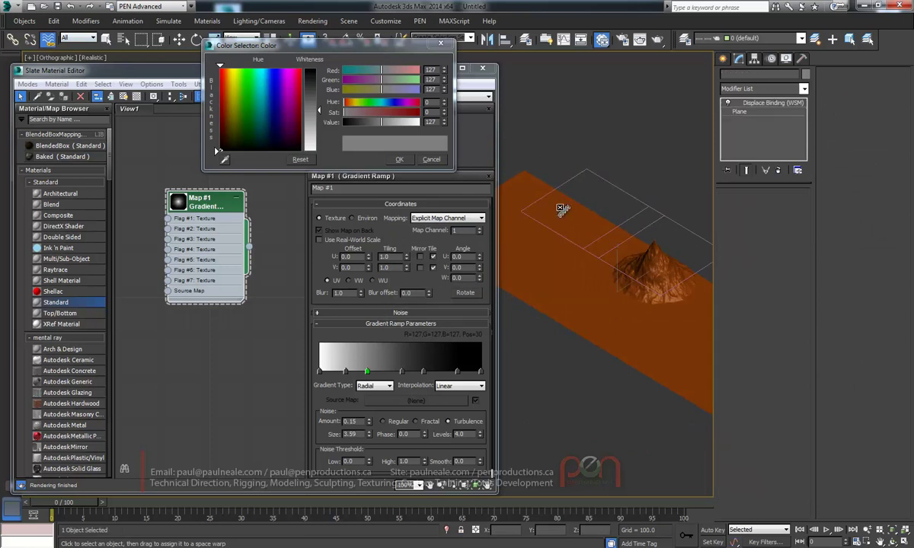
pyautogui.moveTo(607, 181); pyautogui.dragTo(606, 183)
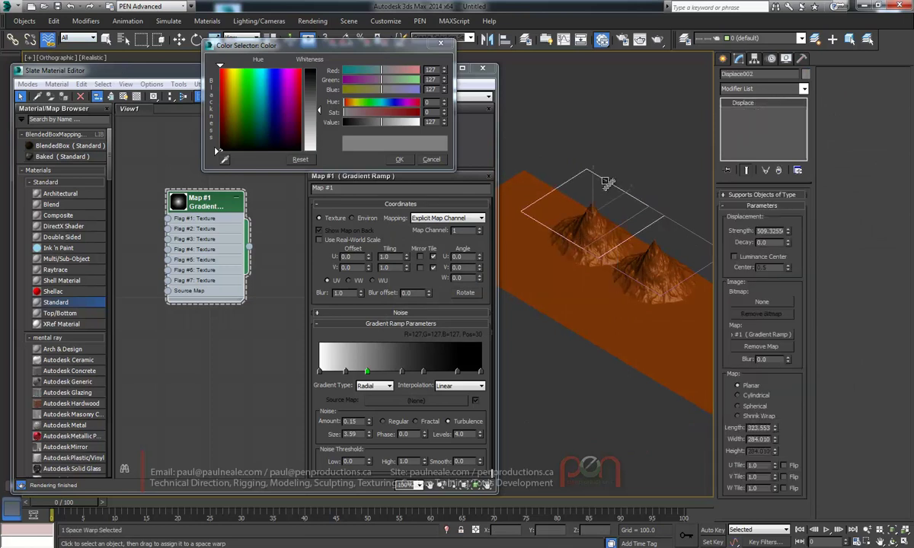
pyautogui.press('w')
pyautogui.scroll(3, 589, 268)
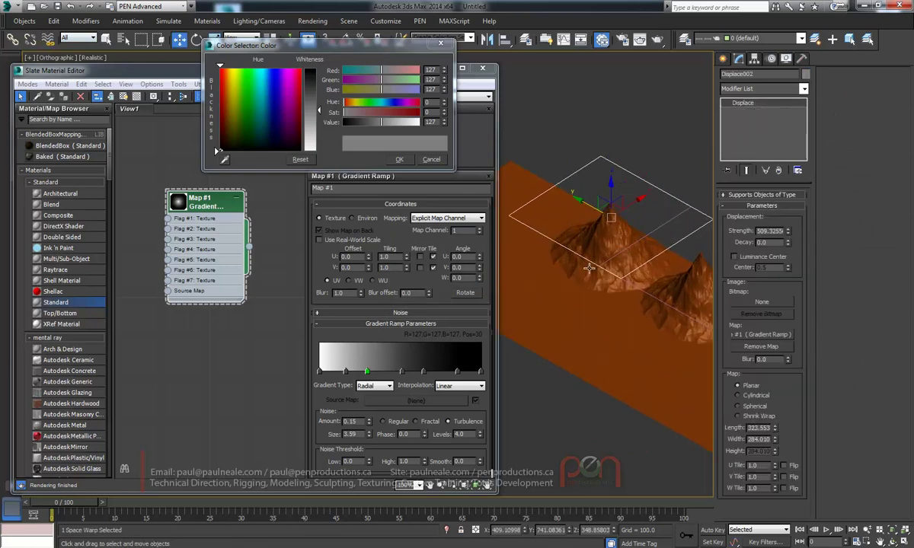
# Clone the Gradient Ramp map in the material view and add a standard Composite map beside the copy
pyautogui.moveTo(206, 201)
pyautogui.mouseDown()
pyautogui.moveTo(208, 191)
pyautogui.moveTo(199, 366)
pyautogui.moveTo(189, 351)
pyautogui.mouseUp()
pyautogui.moveTo(217, 367)
pyautogui.mouseDown(button='middle')
pyautogui.moveTo(264, 303)
pyautogui.moveTo(202, 282)
pyautogui.moveTo(224, 268)
pyautogui.mouseUp(button='middle')
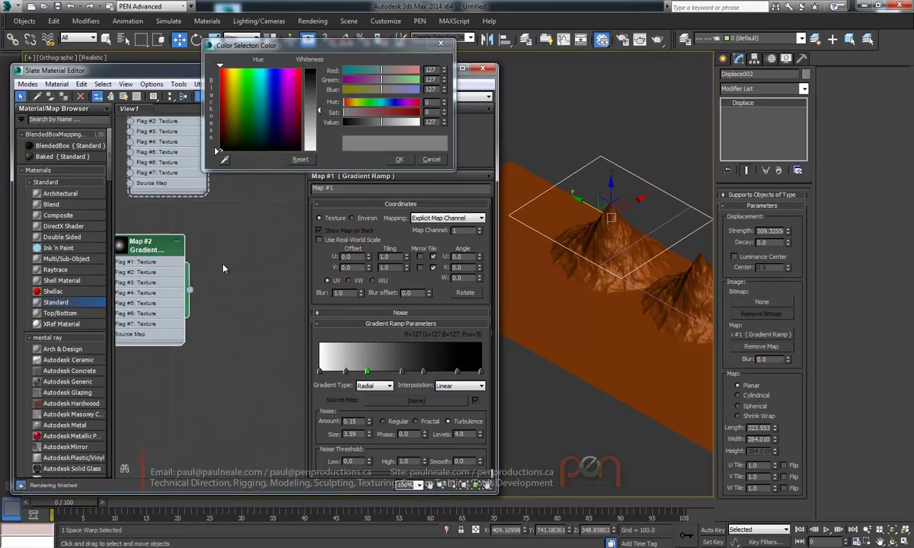
pyautogui.rightClick(234, 292)
pyautogui.moveTo(305, 322)
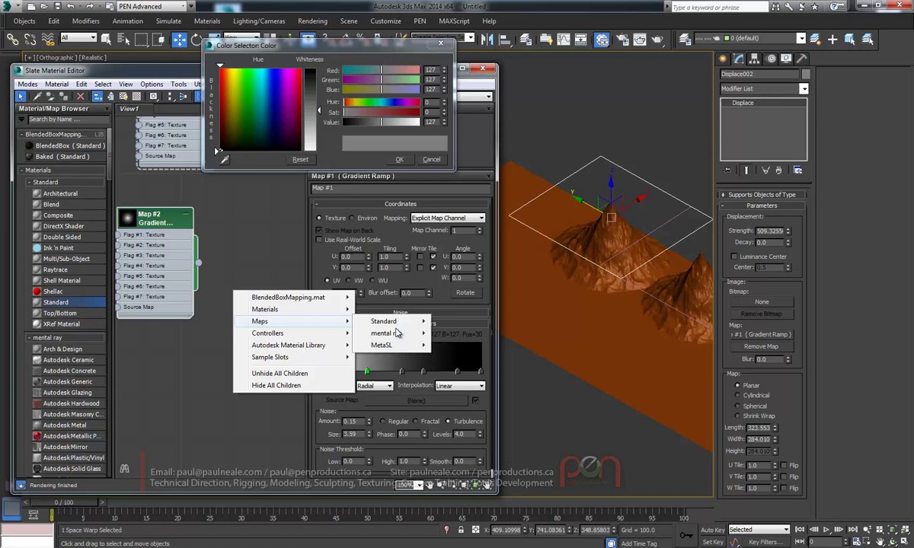
pyautogui.moveTo(402, 326)
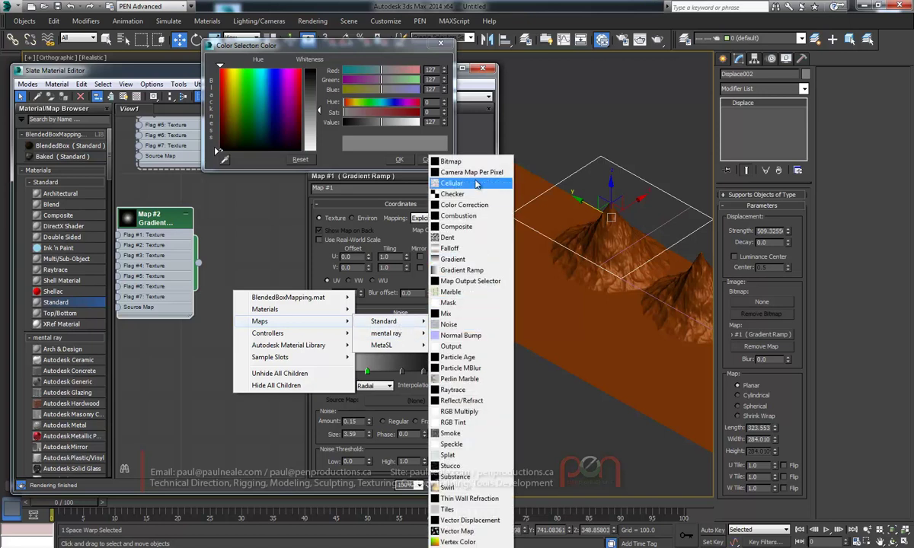
pyautogui.click(457, 227)
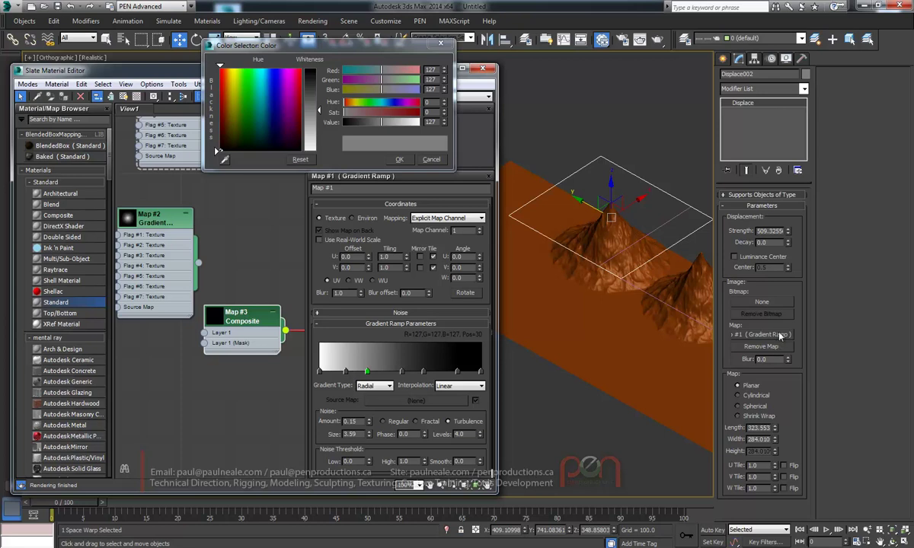
# Assign the Composite map as the copied Displace warp's map and connect the cloned Gradient Ramp to its Layer 1
pyautogui.moveTo(781, 336); pyautogui.dragTo(438, 310)
pyautogui.click(432, 310)
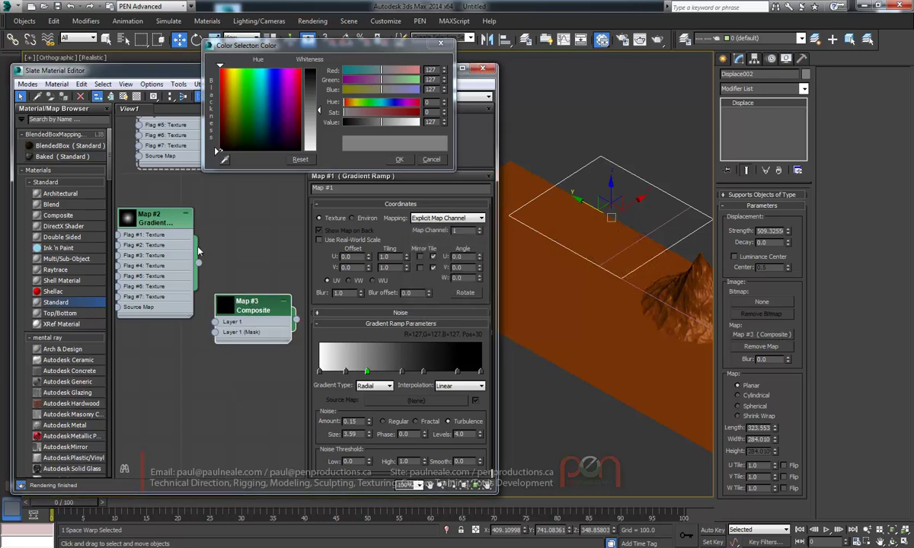
pyautogui.moveTo(169, 225); pyautogui.dragTo(159, 246)
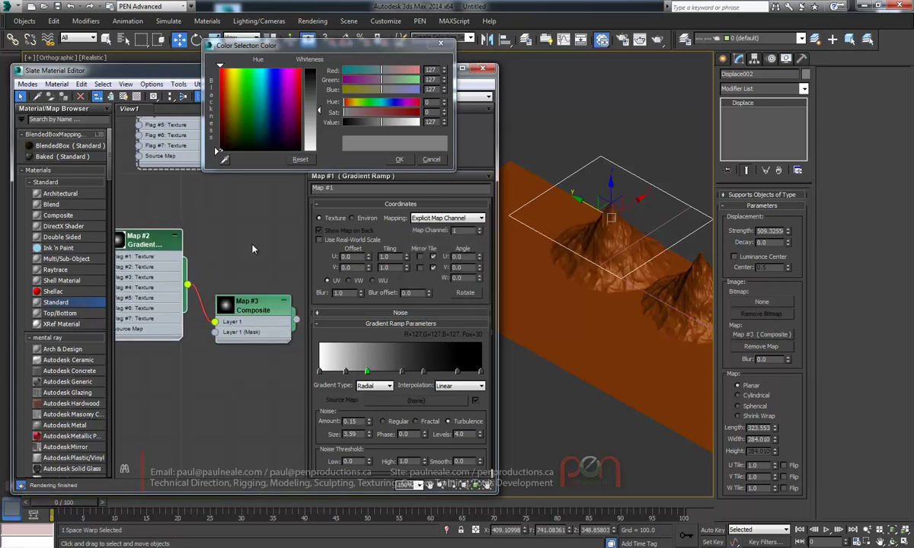
pyautogui.doubleClick(182, 257)
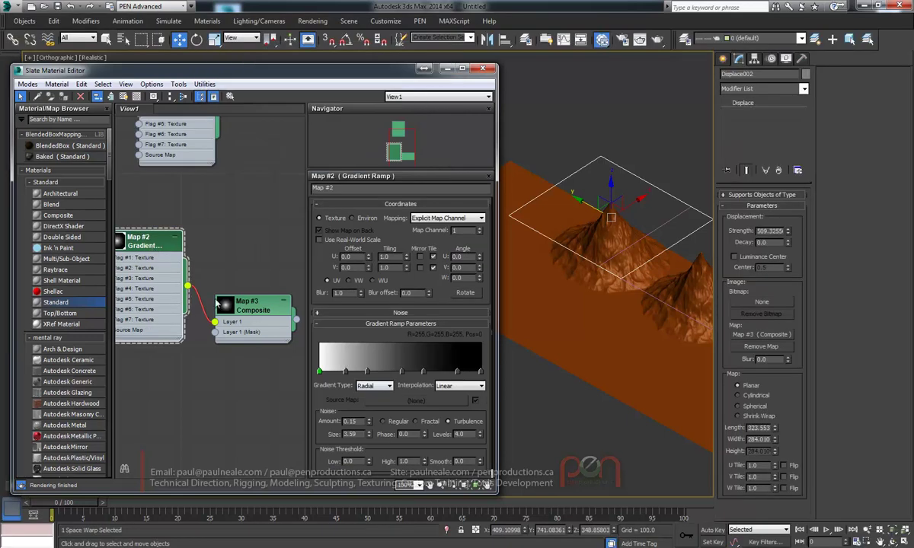
pyautogui.keyDown('alt'); pyautogui.moveTo(570, 292); pyautogui.dragTo(541, 230, button='middle'); pyautogui.keyUp('alt')
# Add a second layer to the Composite map and feed Layer 2 with a new Gradient Ramp map
pyautogui.doubleClick(244, 316)
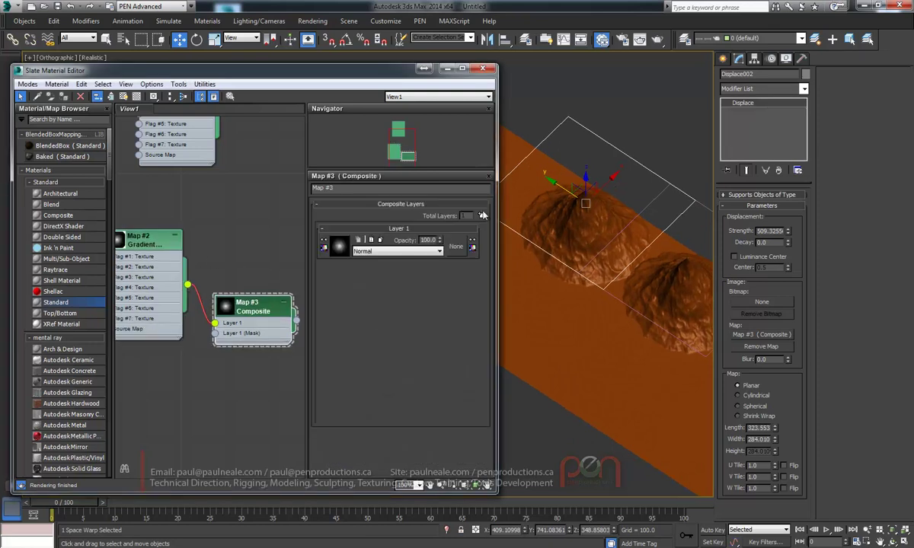
pyautogui.click(481, 216)
pyautogui.moveTo(252, 310); pyautogui.dragTo(263, 299)
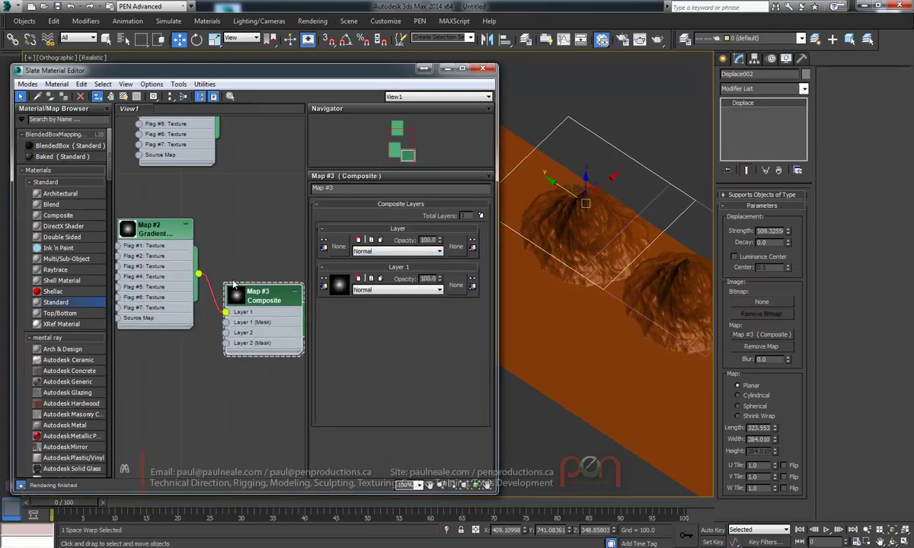
pyautogui.moveTo(165, 229)
pyautogui.mouseDown()
pyautogui.moveTo(162, 222)
pyautogui.moveTo(165, 229)
pyautogui.mouseUp()
pyautogui.moveTo(578, 238)
pyautogui.keyDown('alt'); pyautogui.mouseDown(button='middle')
pyautogui.moveTo(578, 214)
pyautogui.moveTo(578, 257)
pyautogui.mouseUp(button='middle'); pyautogui.keyUp('alt')
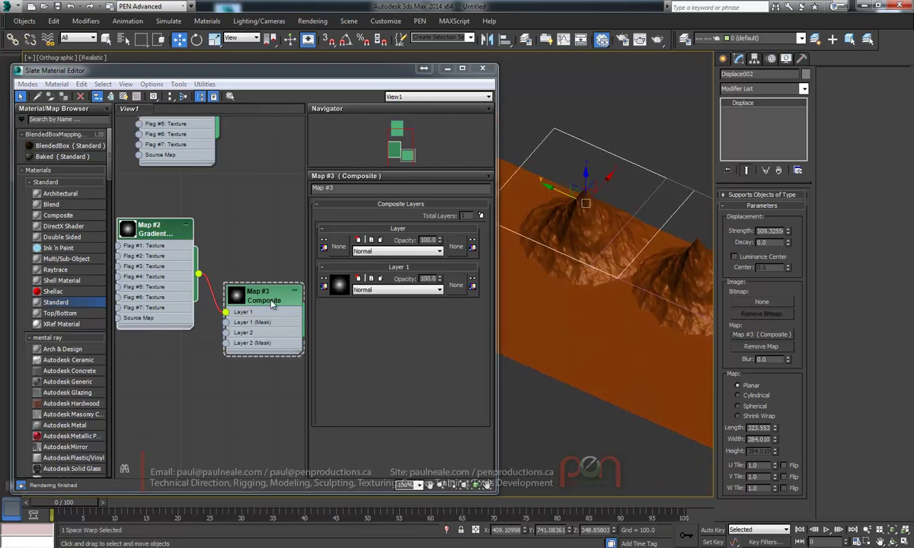
pyautogui.moveTo(226, 333); pyautogui.dragTo(183, 355)
pyautogui.moveTo(228, 359)
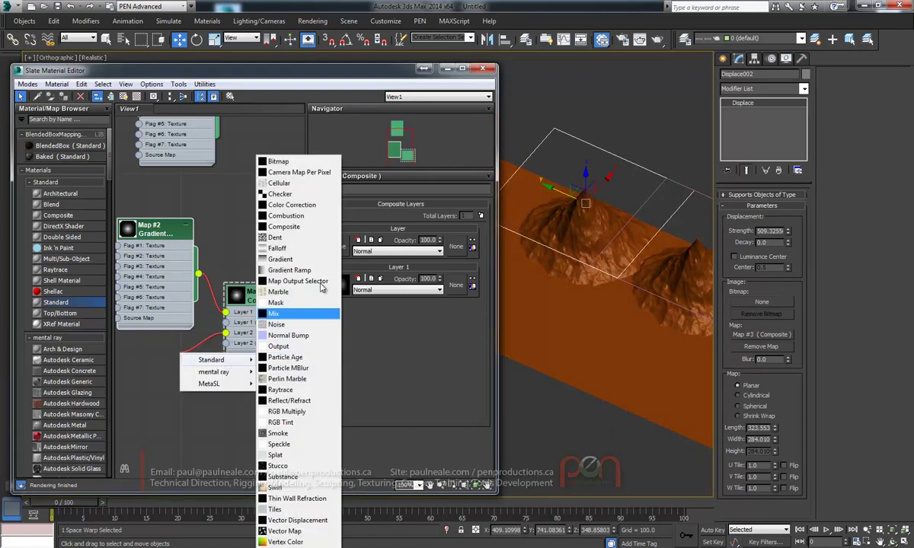
pyautogui.click(312, 273)
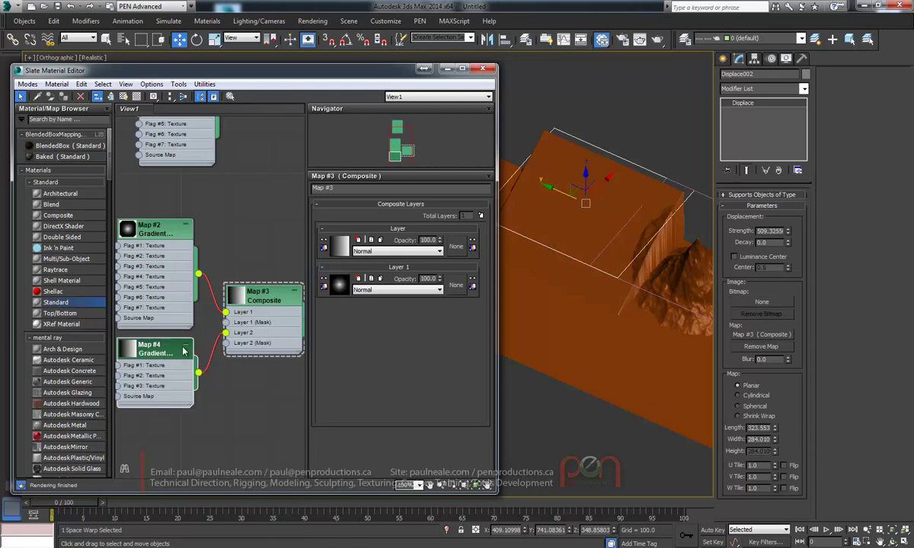
# Set the new Layer 2 Gradient Ramp's gradient type to Spiral
pyautogui.doubleClick(169, 351)
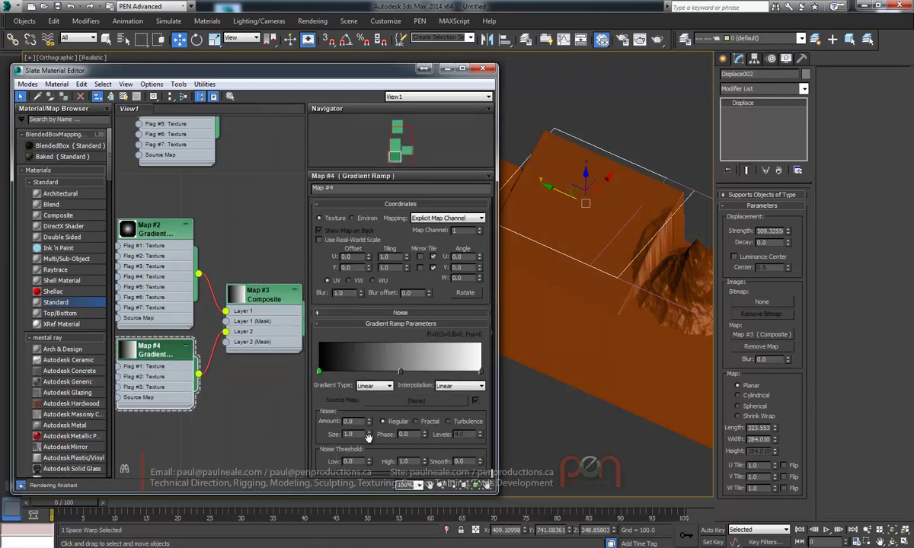
pyautogui.click(381, 387)
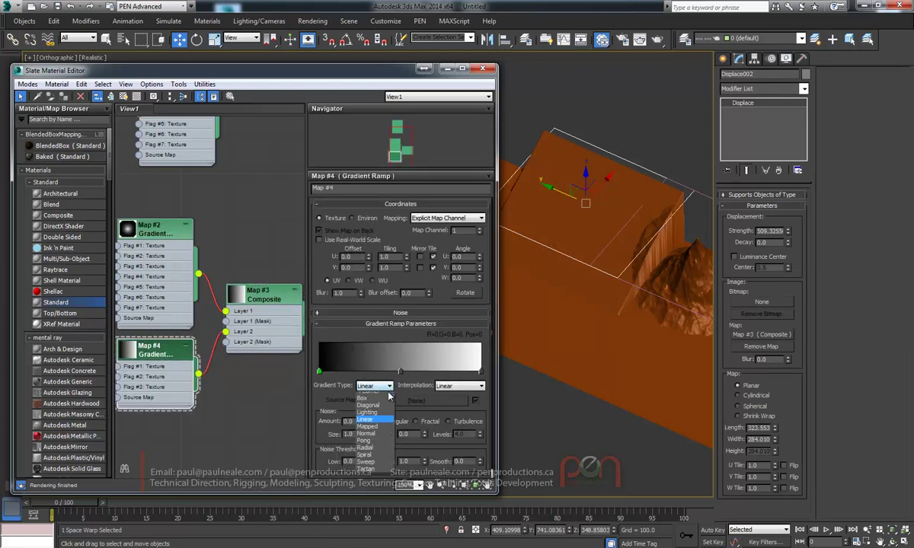
pyautogui.click(366, 460)
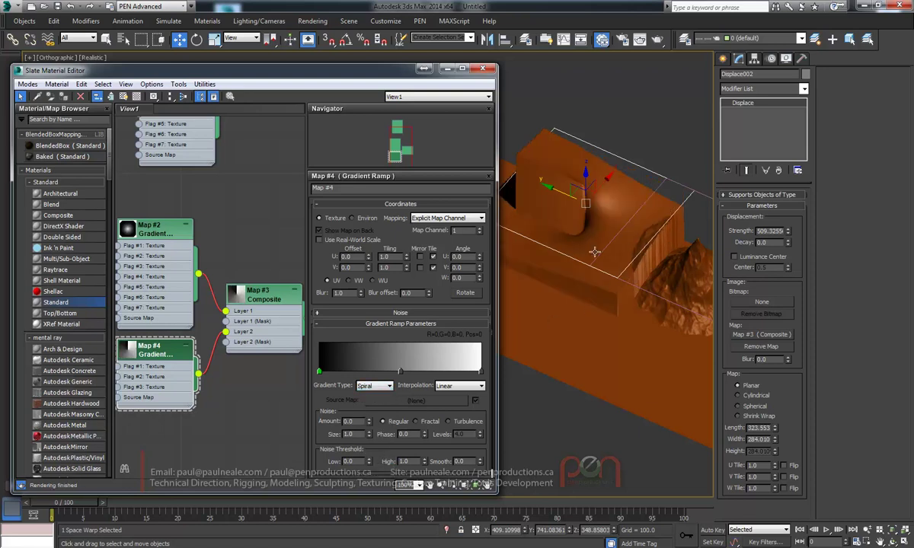
pyautogui.keyDown('alt'); pyautogui.moveTo(595, 252); pyautogui.dragTo(568, 252, button='middle'); pyautogui.keyUp('alt')
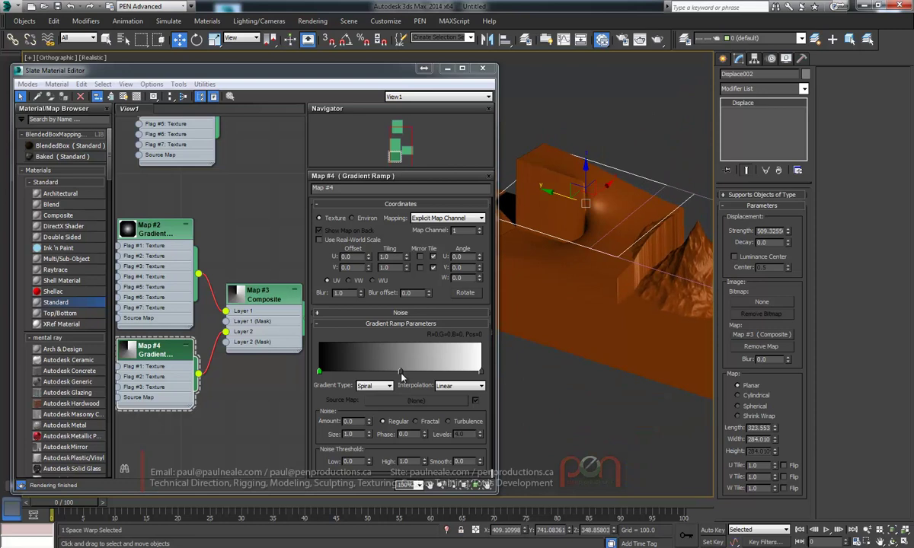
# Remove the spiral ramp's middle flag and set its starting flag to pure white
pyautogui.moveTo(402, 372); pyautogui.dragTo(328, 377)
pyautogui.doubleClick(319, 372)
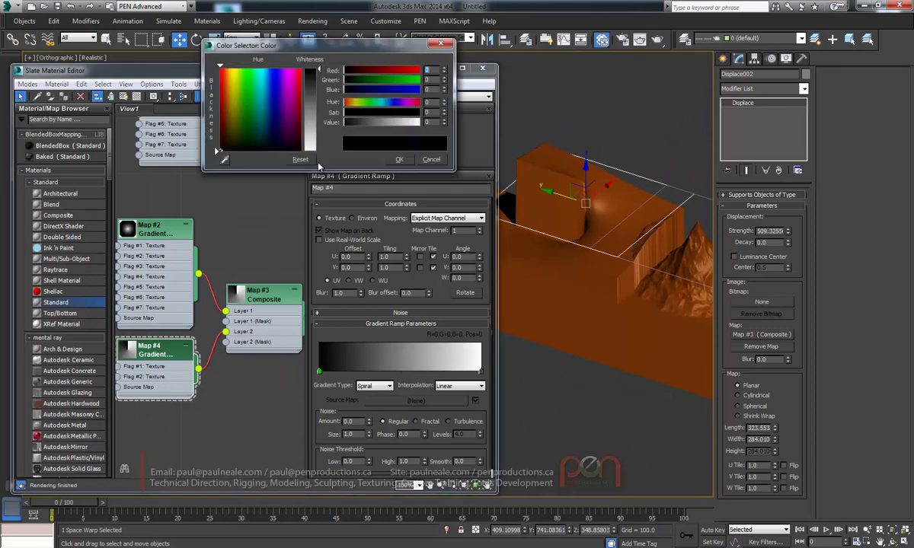
pyautogui.moveTo(315, 124); pyautogui.dragTo(335, 209)
pyautogui.keyDown('alt'); pyautogui.moveTo(527, 312); pyautogui.dragTo(580, 298, button='middle'); pyautogui.keyUp('alt')
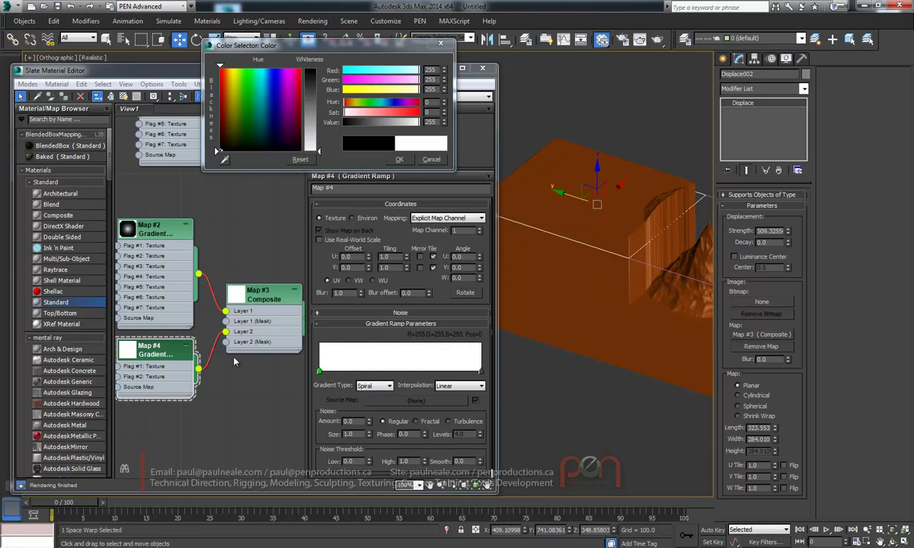
# Fill the spiral ramp with evenly spaced alternating black and white flags, starting with a black flag at position 10
pyautogui.click(337, 373)
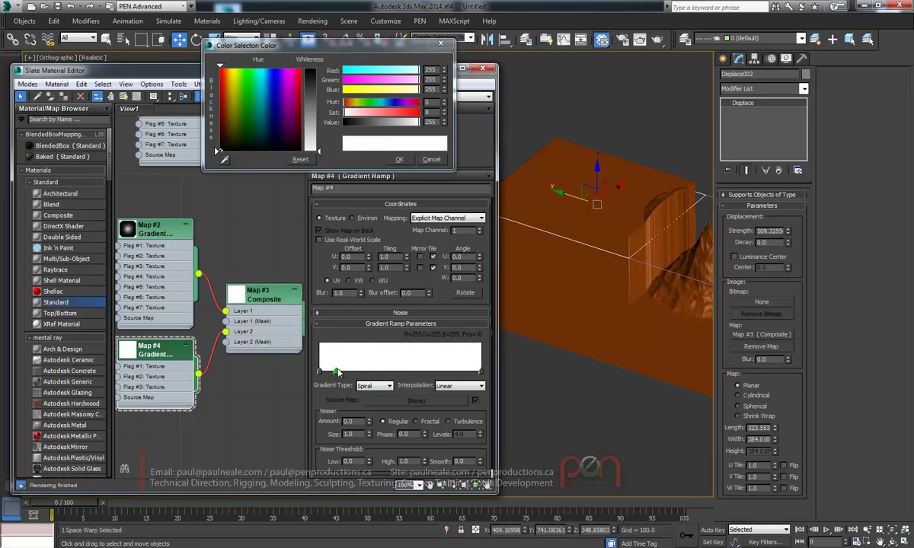
pyautogui.moveTo(307, 110); pyautogui.dragTo(308, 69)
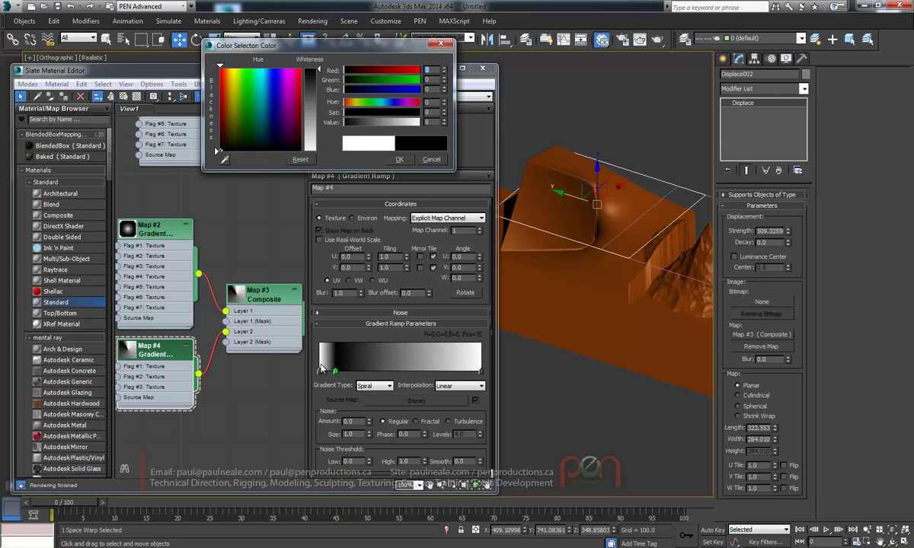
pyautogui.keyDown('shift'); pyautogui.moveTo(321, 370); pyautogui.dragTo(366, 370); pyautogui.keyUp('shift')
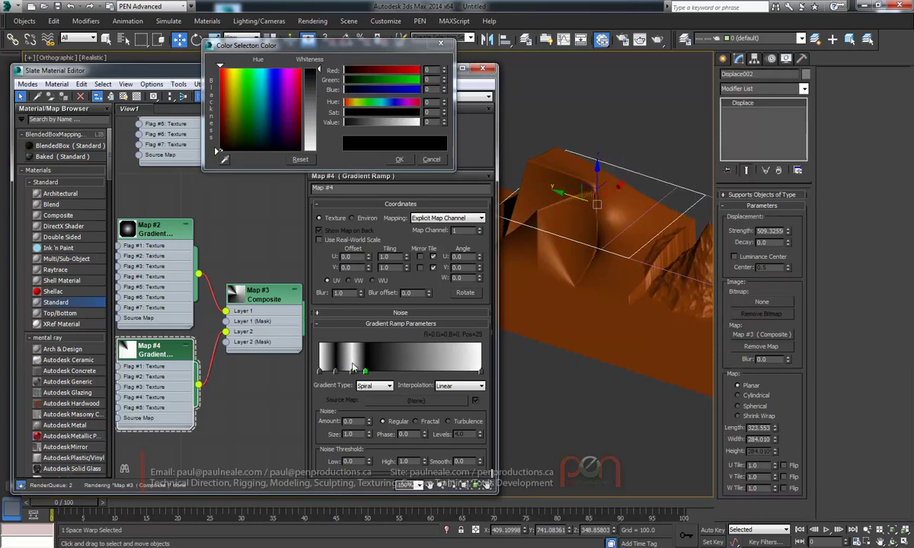
pyautogui.click(381, 371)
pyautogui.click(395, 372)
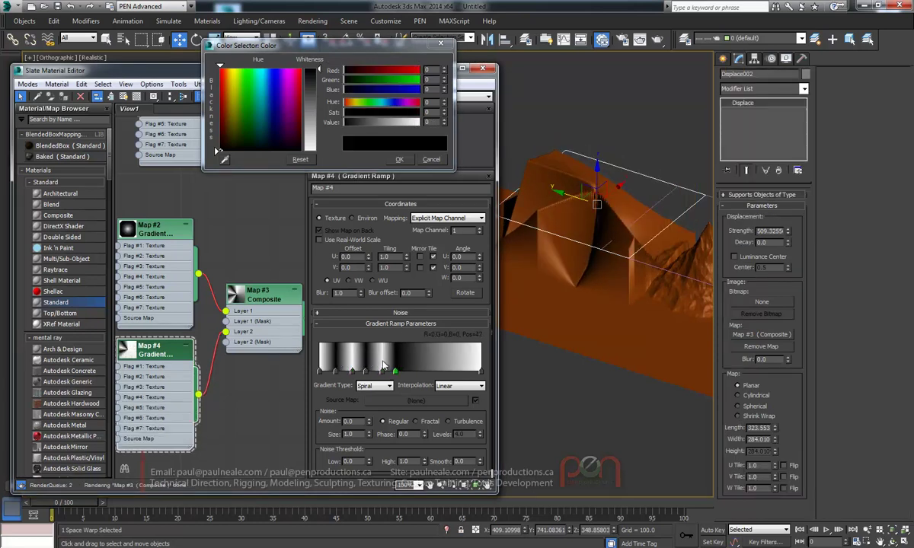
pyautogui.keyDown('shift'); pyautogui.moveTo(383, 371); pyautogui.dragTo(409, 371); pyautogui.keyUp('shift')
pyautogui.click(425, 370)
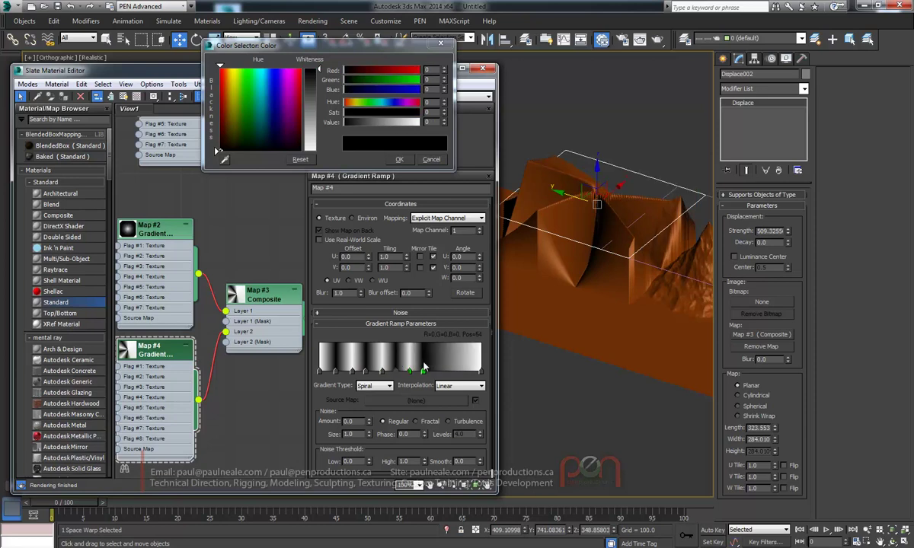
pyautogui.click(440, 371)
pyautogui.click(455, 371)
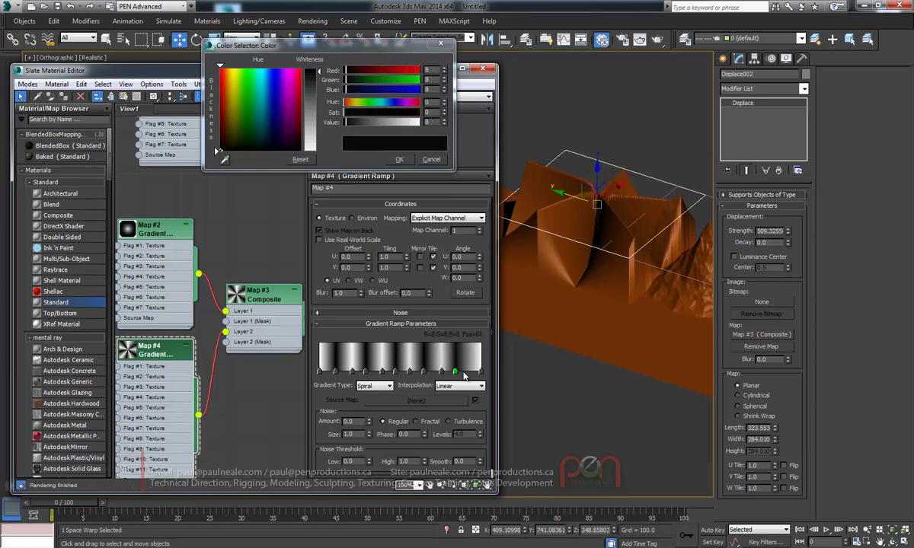
pyautogui.moveTo(456, 372); pyautogui.dragTo(428, 373)
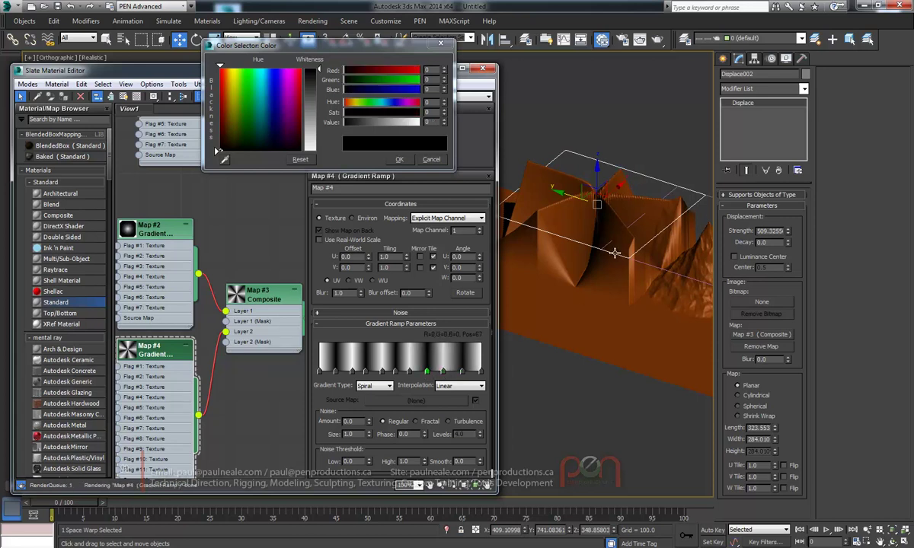
# Set the Composite map's Layer 2 to Multiply blending with 40 opacity
pyautogui.keyDown('alt'); pyautogui.moveTo(615, 253); pyautogui.dragTo(590, 464, button='middle'); pyautogui.keyUp('alt')
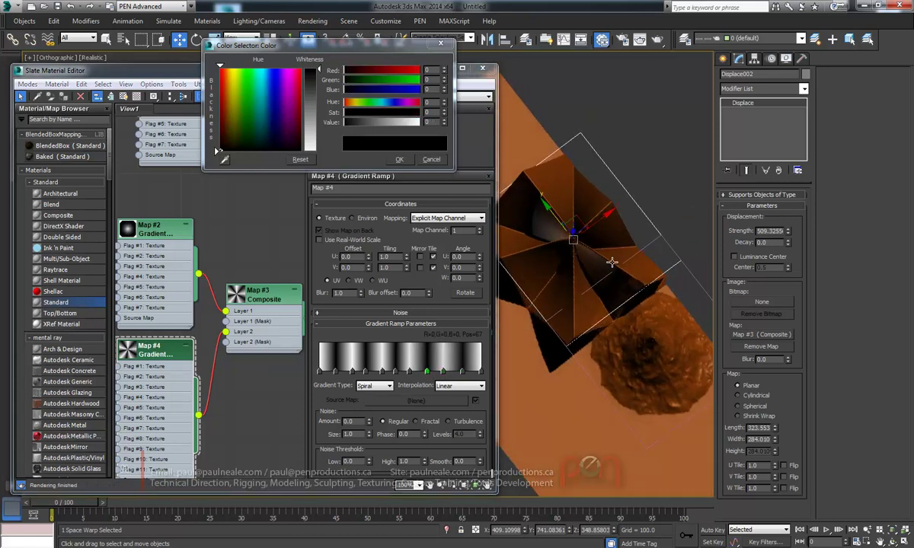
pyautogui.keyDown('alt'); pyautogui.moveTo(612, 262); pyautogui.dragTo(400, 283, button='middle'); pyautogui.keyUp('alt')
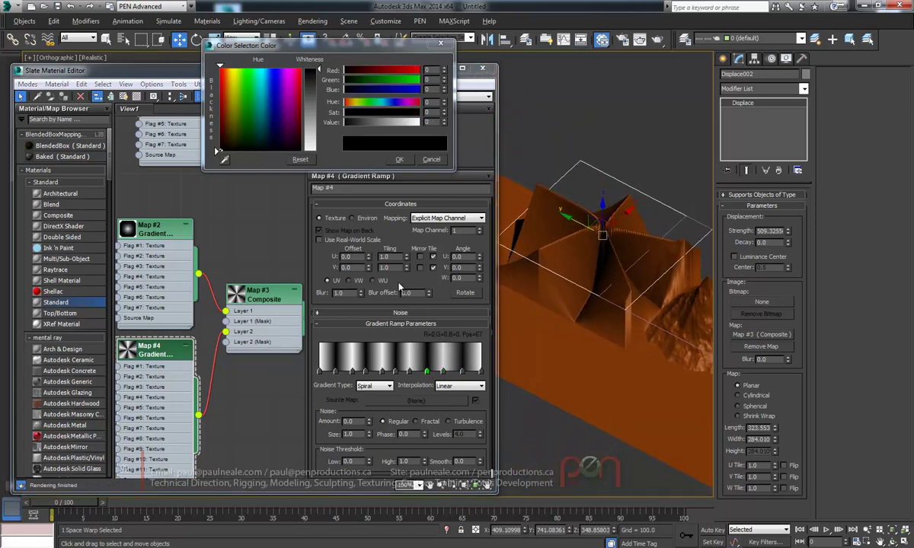
pyautogui.doubleClick(251, 301)
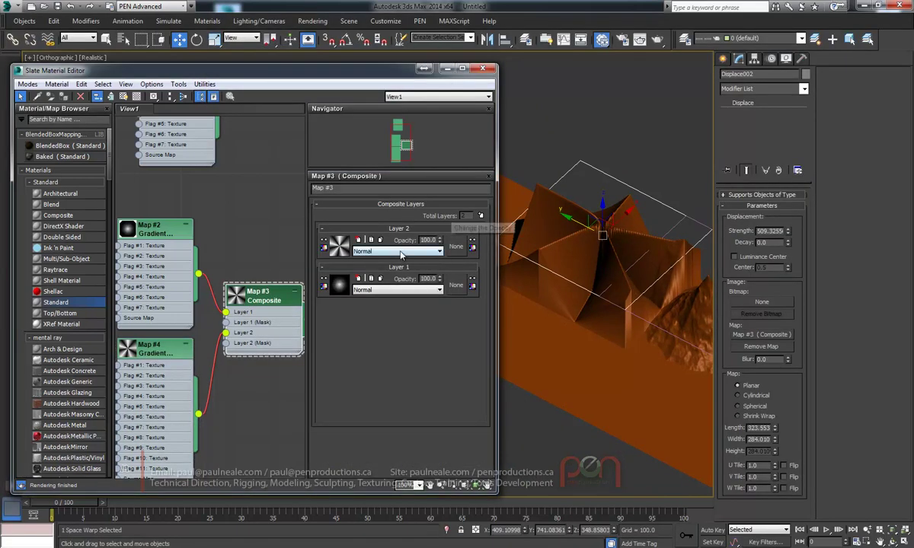
pyautogui.click(415, 251)
pyautogui.click(385, 294)
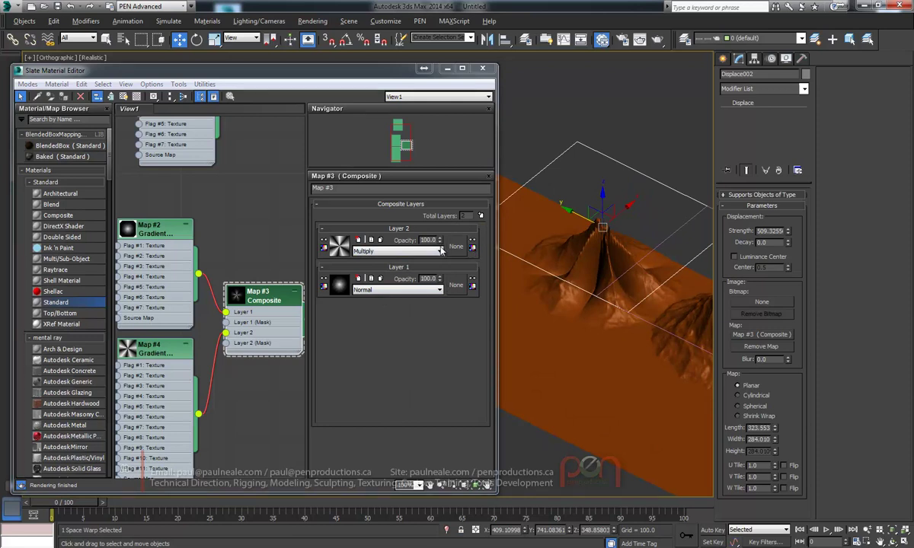
pyautogui.moveTo(439, 240); pyautogui.dragTo(438, 271)
pyautogui.keyDown('alt'); pyautogui.moveTo(594, 269); pyautogui.dragTo(611, 270, button='middle'); pyautogui.keyUp('alt')
pyautogui.keyDown('alt'); pyautogui.moveTo(588, 303); pyautogui.dragTo(615, 237, button='middle'); pyautogui.keyUp('alt')
pyautogui.scroll(5, 607, 222)
# Collapse the two Gradient Ramp nodes feeding the Composite map and stack them closely beside it
pyautogui.moveTo(236, 275); pyautogui.dragTo(246, 216, button='middle')
pyautogui.click(194, 285)
pyautogui.click(198, 287)
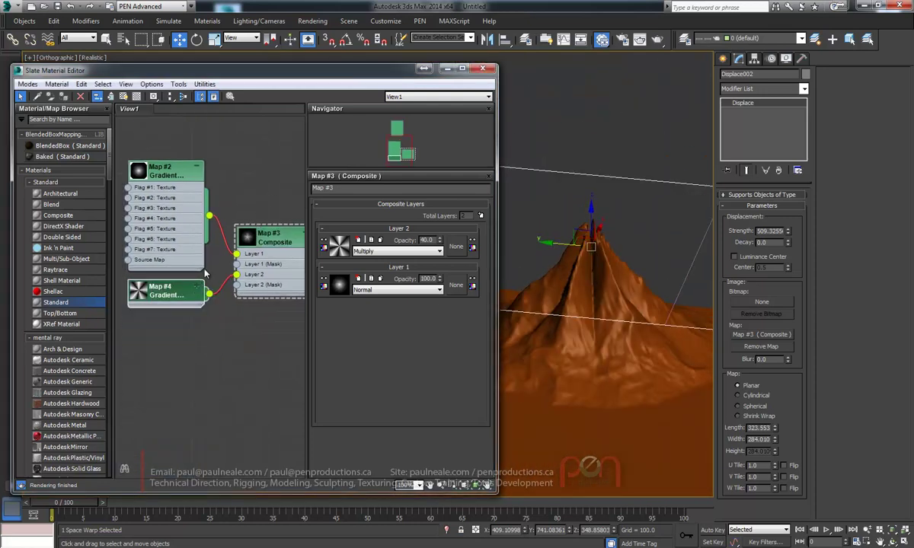
pyautogui.click(197, 169)
pyautogui.moveTo(164, 290); pyautogui.dragTo(163, 258)
pyautogui.moveTo(164, 170); pyautogui.dragTo(164, 214)
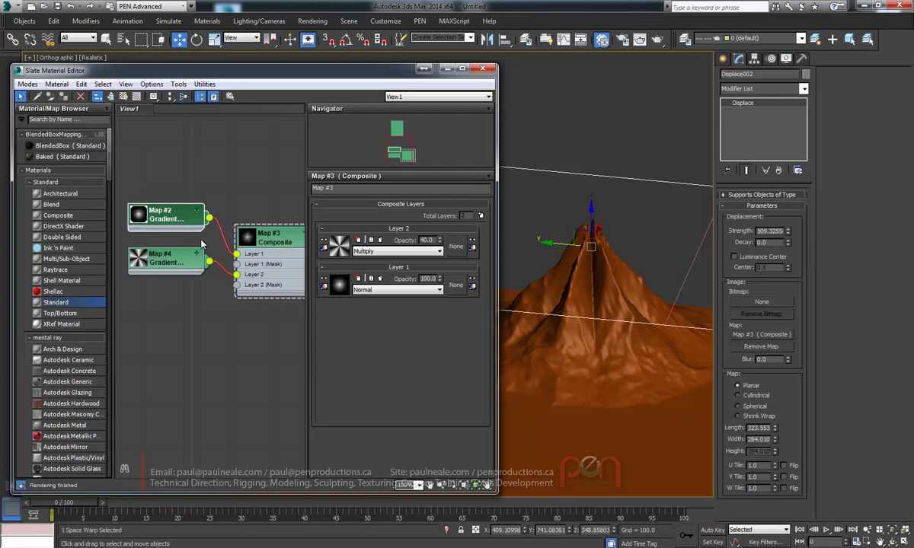
# Connect a new Gradient Ramp map to the Composite's Layer 2 mask input
pyautogui.moveTo(204, 302); pyautogui.dragTo(164, 294)
pyautogui.moveTo(236, 304)
pyautogui.click(308, 271)
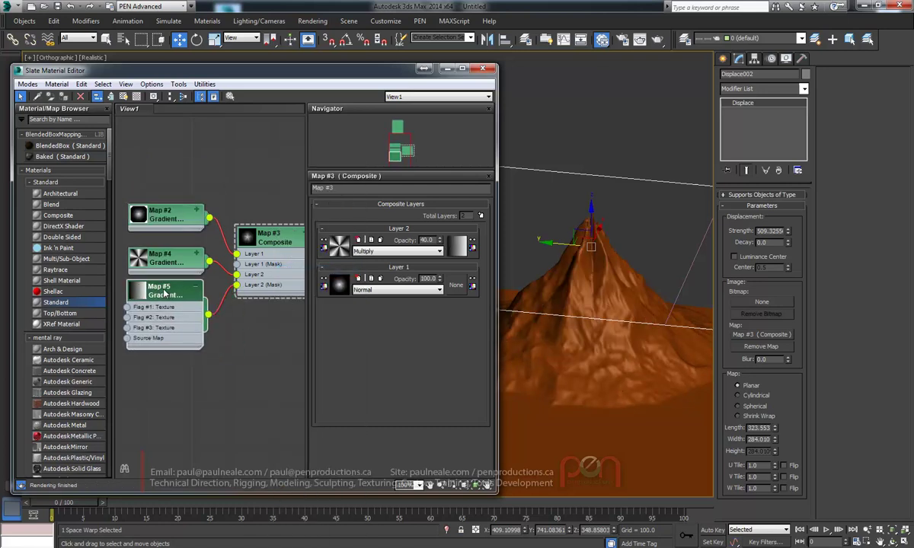
# Make the mask Gradient Ramp radial, remove its middle flag, and add a white flag at position 17 and a black one at 3
pyautogui.doubleClick(164, 293)
pyautogui.moveTo(401, 373); pyautogui.dragTo(385, 447)
pyautogui.click(383, 386)
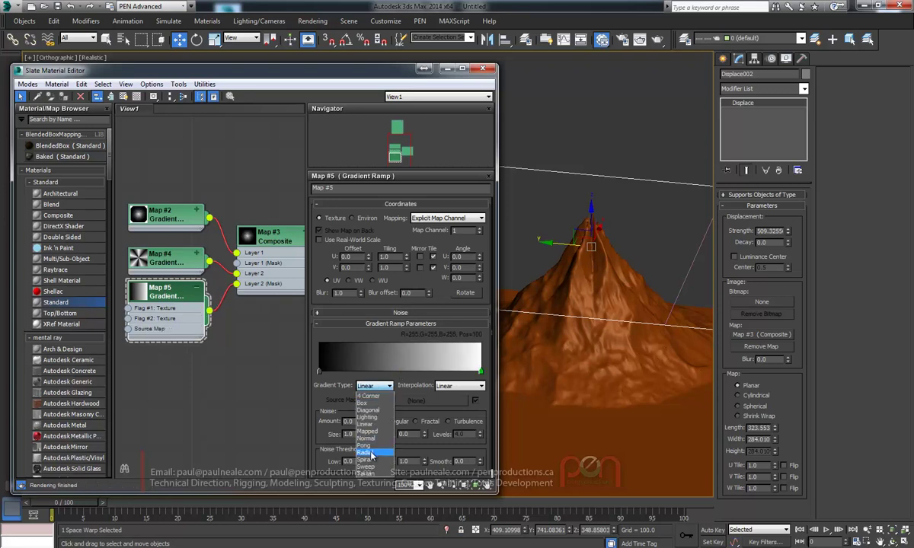
pyautogui.click(372, 454)
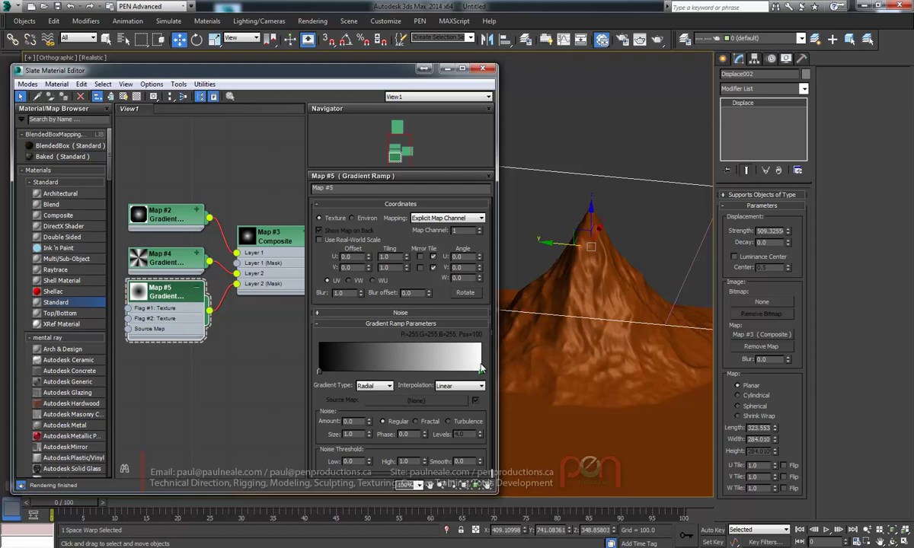
pyautogui.moveTo(434, 368); pyautogui.dragTo(351, 367)
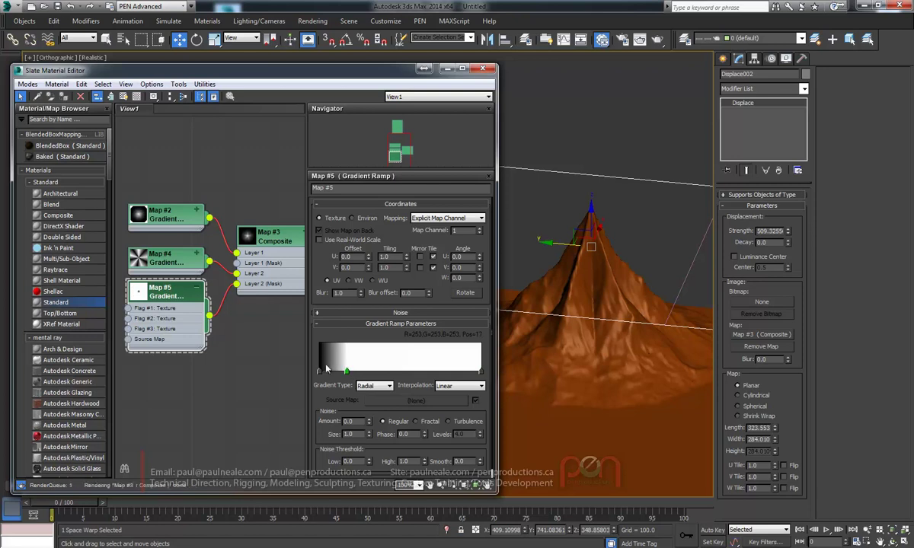
pyautogui.click(326, 369)
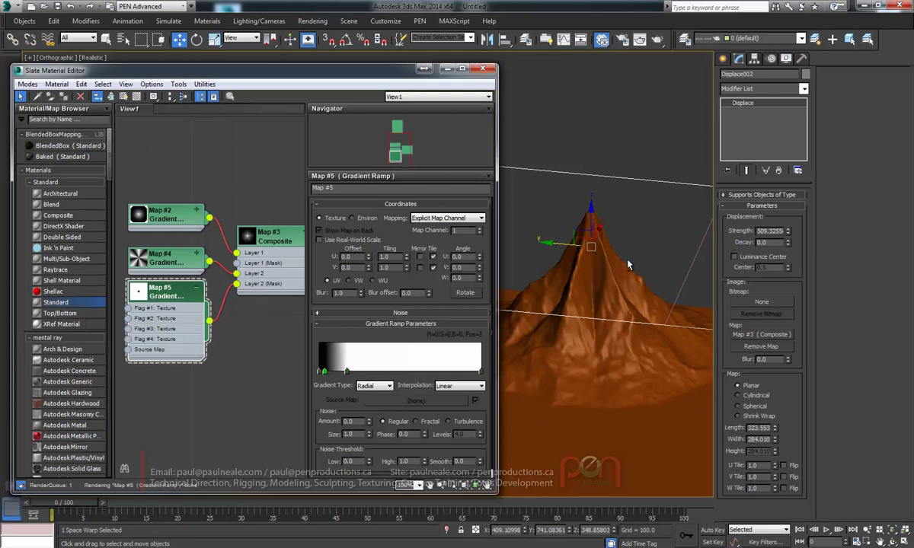
# Copy the Displace space warp as Displace003 along the Y axis, over the flat area beside the existing mountain
pyautogui.moveTo(628, 265)
pyautogui.keyDown('alt'); pyautogui.mouseDown(button='middle')
pyautogui.moveTo(555, 300)
pyautogui.moveTo(627, 239)
pyautogui.moveTo(635, 259)
pyautogui.moveTo(596, 235)
pyautogui.moveTo(556, 318)
pyautogui.moveTo(602, 274)
pyautogui.moveTo(647, 251)
pyautogui.moveTo(681, 287)
pyautogui.moveTo(700, 248)
pyautogui.moveTo(640, 280)
pyautogui.moveTo(626, 271)
pyautogui.moveTo(625, 250)
pyautogui.moveTo(612, 254)
pyautogui.moveTo(593, 239)
pyautogui.moveTo(665, 250)
pyautogui.mouseUp(button='middle'); pyautogui.keyUp('alt')
pyautogui.keyDown('shift'); pyautogui.moveTo(628, 256); pyautogui.dragTo(549, 268); pyautogui.keyUp('shift')
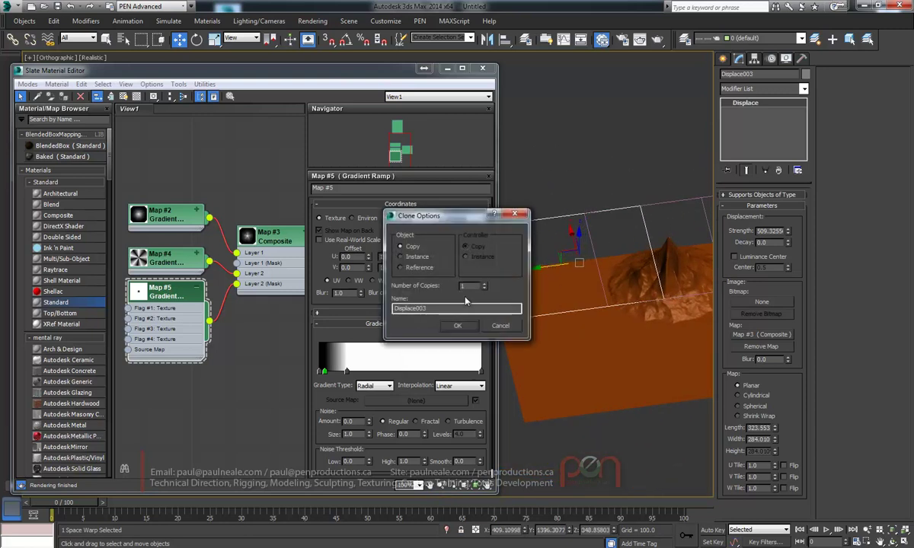
pyautogui.click(457, 326)
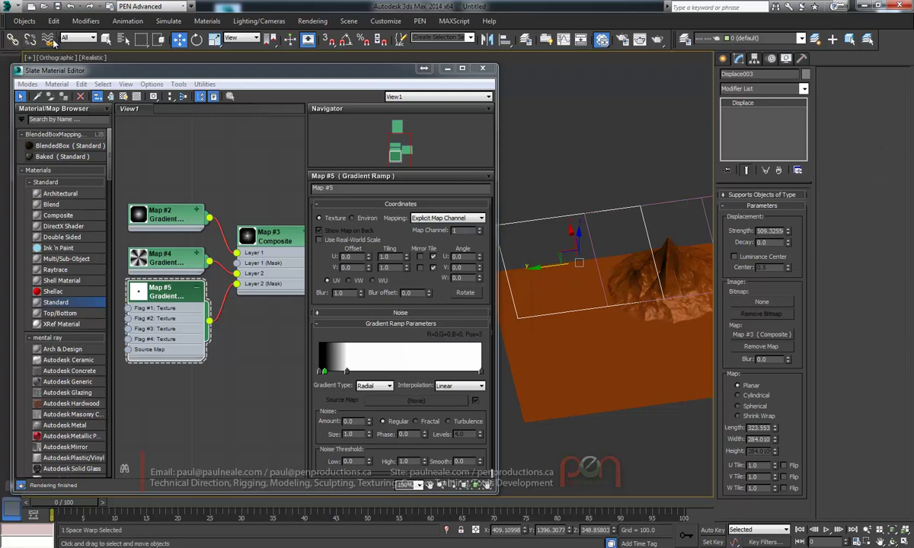
# Bind the terrain plane to the copied Displace space warp
pyautogui.click(47, 39)
pyautogui.moveTo(512, 337); pyautogui.dragTo(540, 218)
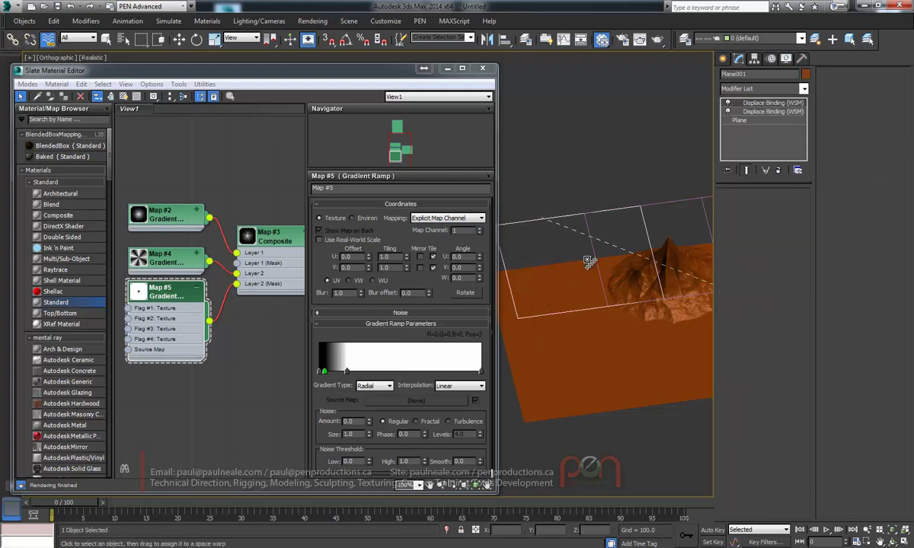
pyautogui.keyDown('alt'); pyautogui.moveTo(591, 260); pyautogui.dragTo(592, 229, button='middle'); pyautogui.keyUp('alt')
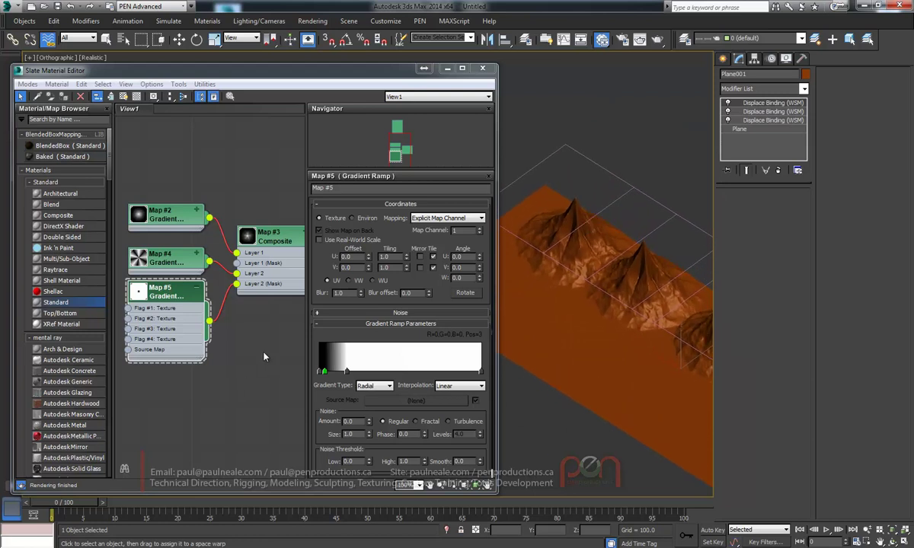
# Create a new Composite map in the empty space below the existing Composite's node network
pyautogui.moveTo(264, 357); pyautogui.dragTo(241, 231, button='middle')
pyautogui.rightClick(223, 283)
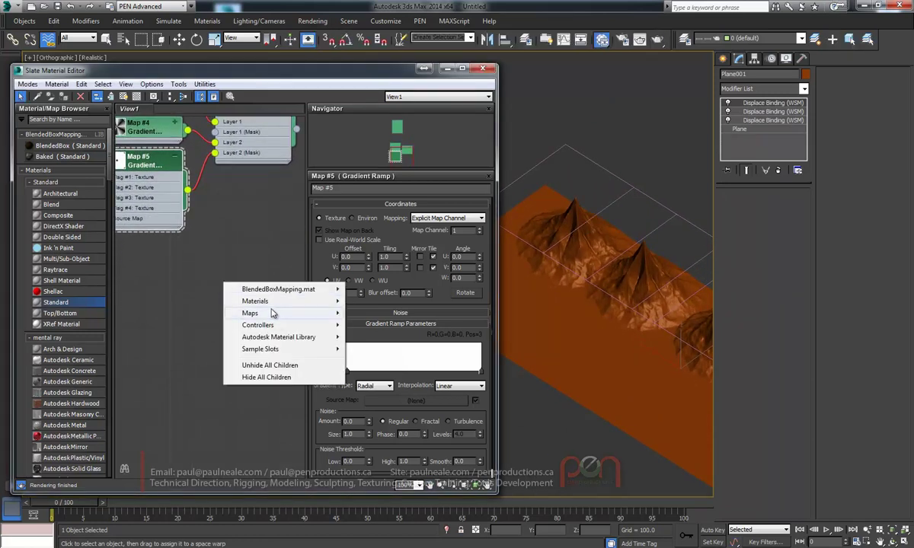
pyautogui.moveTo(273, 314)
pyautogui.moveTo(377, 313)
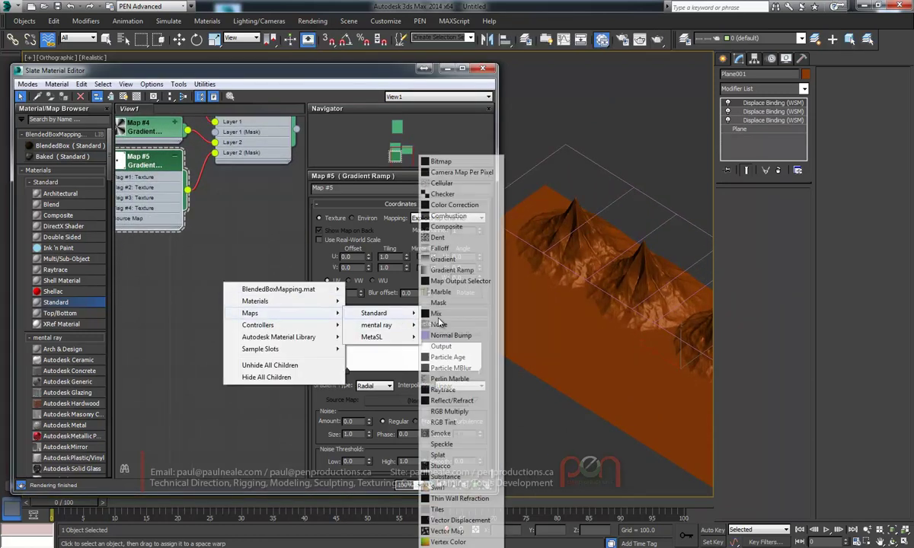
pyautogui.click(449, 227)
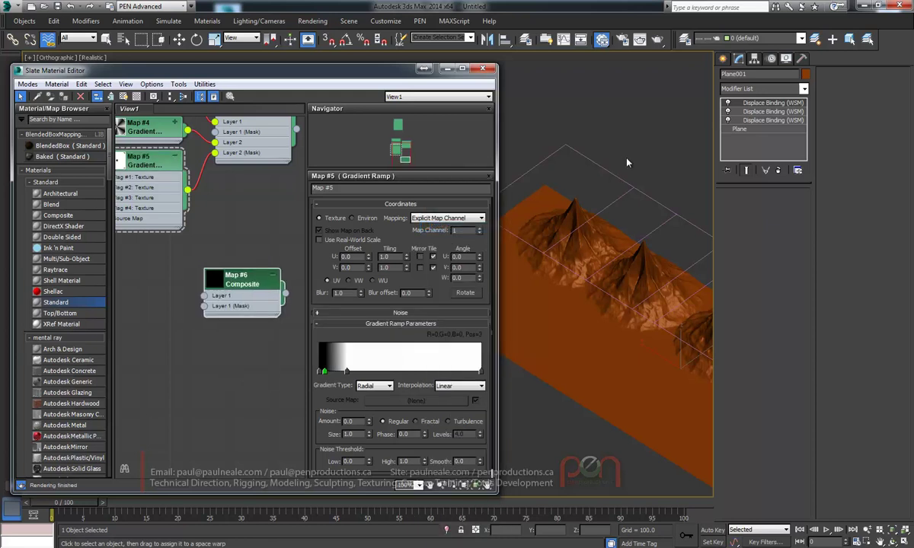
# Assign the new Composite map as the displacement map of the copied Displace space warp
pyautogui.click(556, 160)
pyautogui.moveTo(287, 294); pyautogui.dragTo(604, 347)
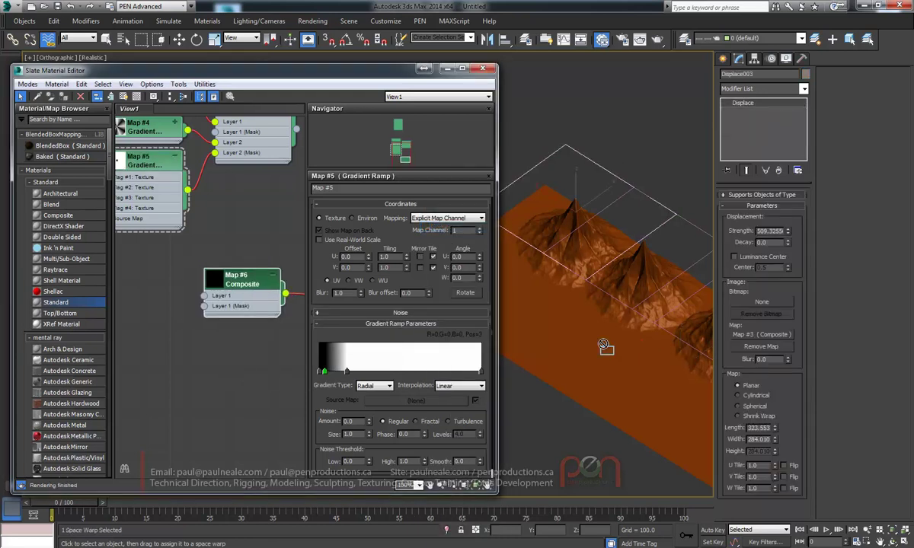
pyautogui.moveTo(750, 343); pyautogui.dragTo(754, 335)
pyautogui.click(434, 308)
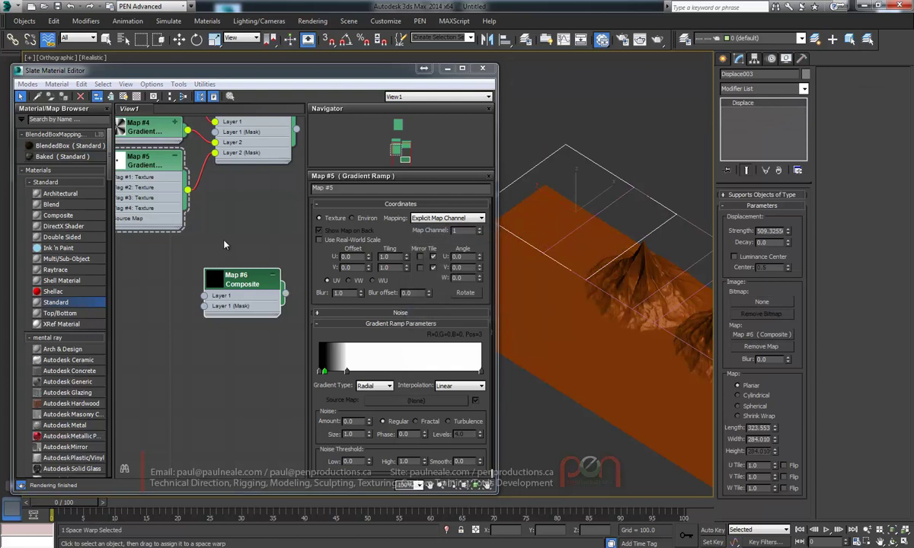
# Duplicate the first Composite's Layer 1 radial Gradient Ramp and connect the copy to the new Composite's Layer 1
pyautogui.moveTo(217, 223); pyautogui.dragTo(248, 274, button='middle')
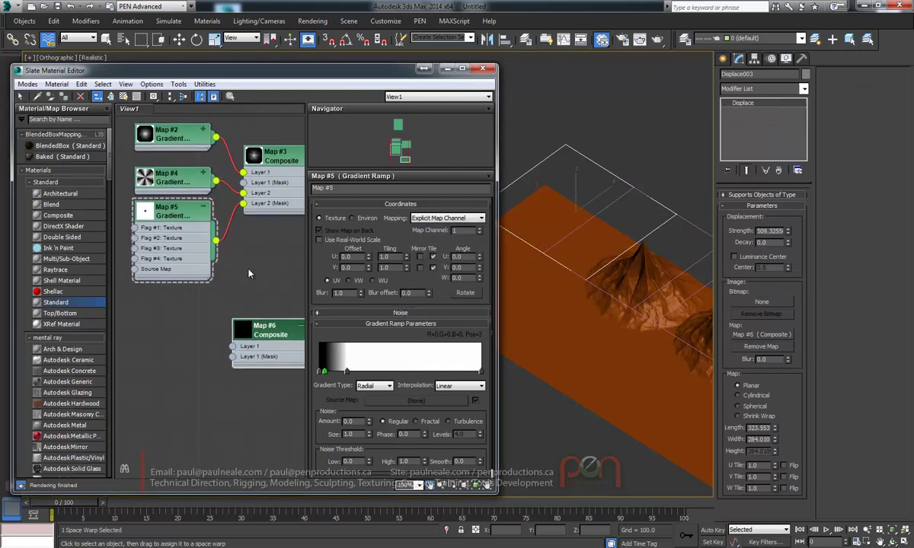
pyautogui.click(178, 145)
pyautogui.moveTo(179, 139)
pyautogui.keyDown('shift'); pyautogui.mouseDown()
pyautogui.moveTo(168, 130)
pyautogui.moveTo(169, 326)
pyautogui.moveTo(232, 349)
pyautogui.mouseUp(); pyautogui.keyUp('shift')
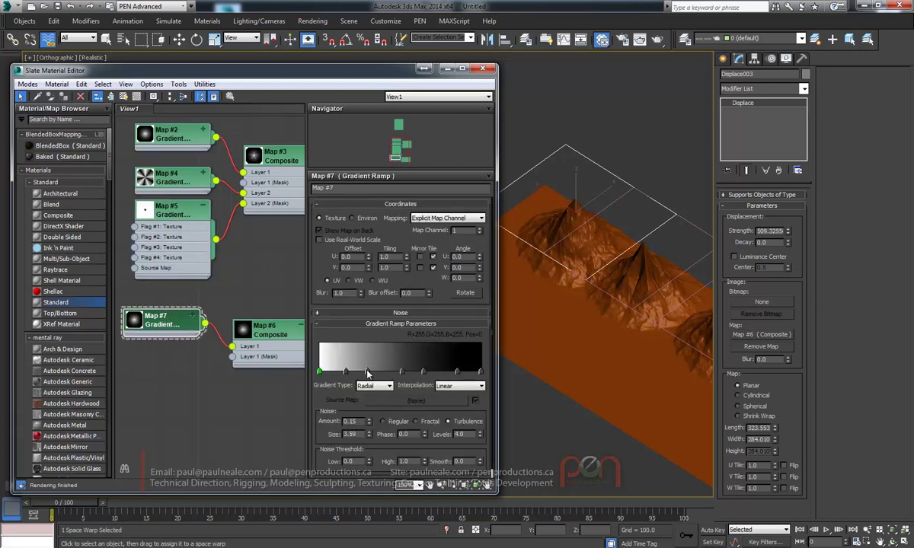
# Give the copied radial ramp a white flag at position 23 and grey flags at 37 and 54, and set the Displace strength to about 244.48
pyautogui.moveTo(369, 372); pyautogui.dragTo(377, 370)
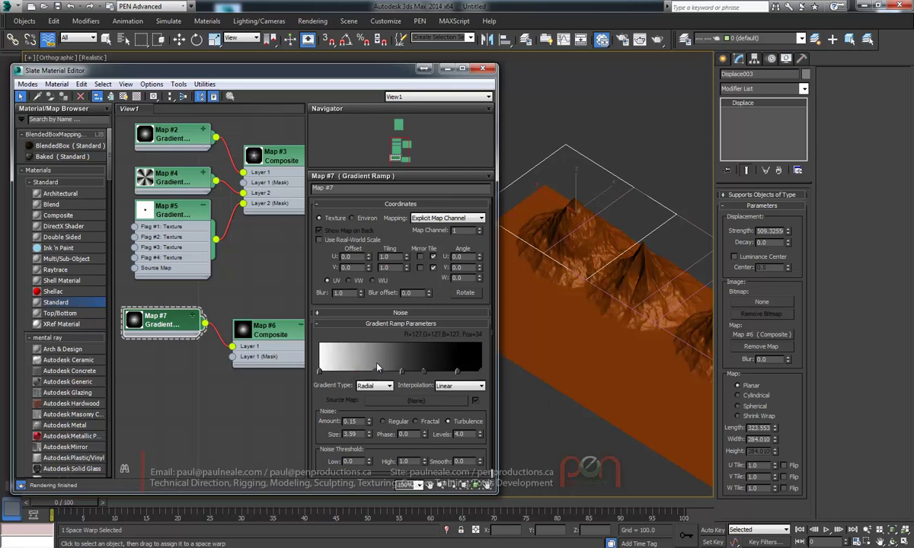
pyautogui.moveTo(321, 370); pyautogui.dragTo(349, 372)
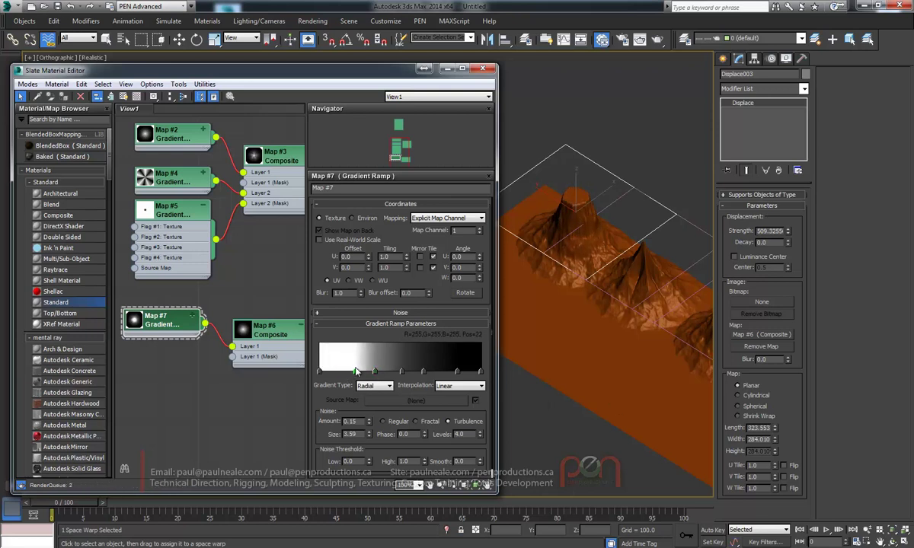
pyautogui.moveTo(788, 232); pyautogui.dragTo(786, 253)
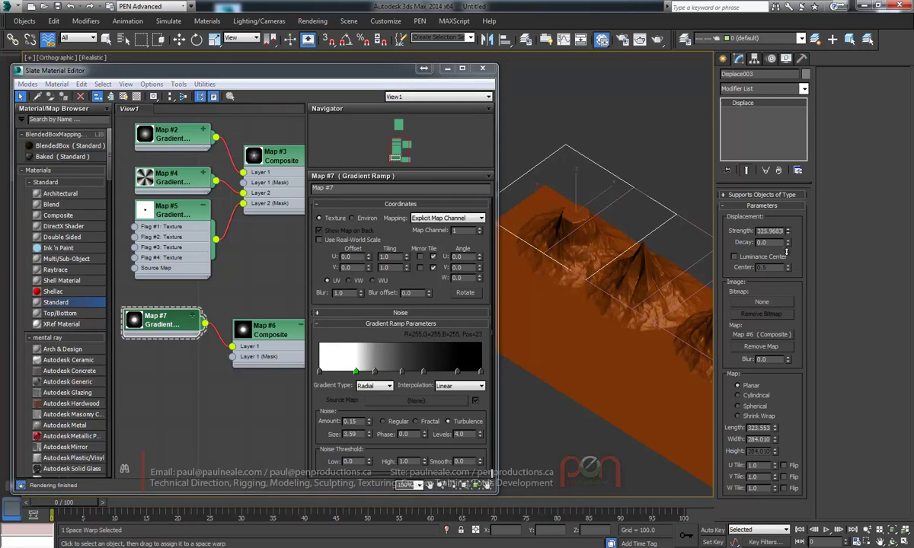
pyautogui.keyDown('alt'); pyautogui.moveTo(625, 268); pyautogui.dragTo(521, 295, button='middle'); pyautogui.keyUp('alt')
pyautogui.scroll(4, 583, 244)
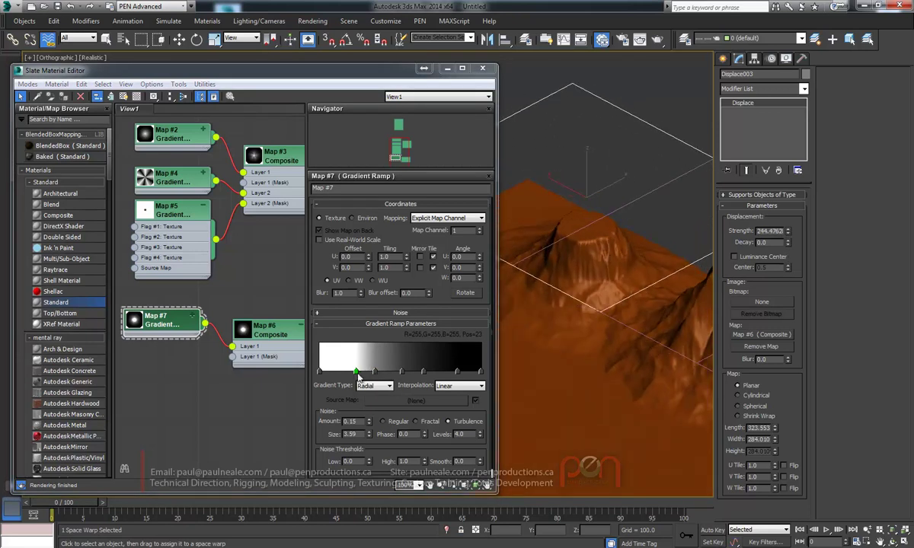
pyautogui.moveTo(376, 372); pyautogui.dragTo(382, 372)
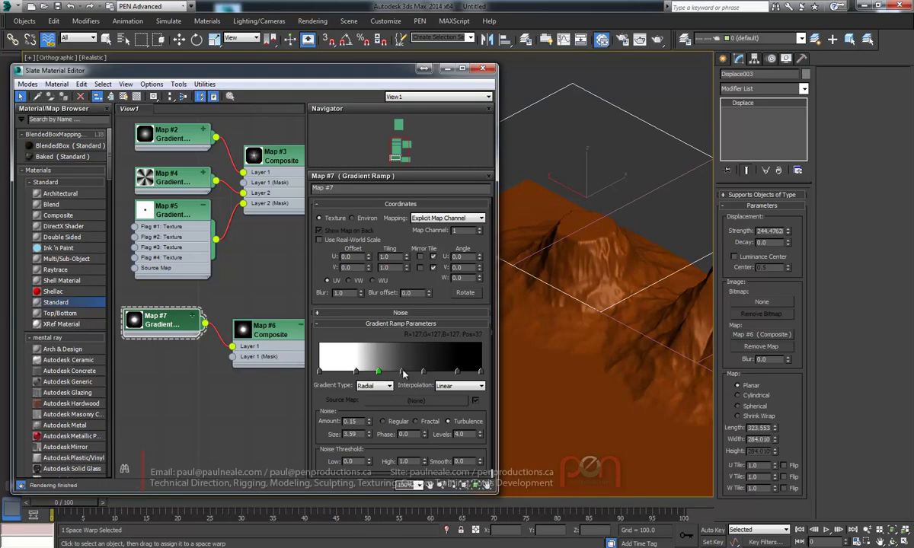
pyautogui.keyDown('alt'); pyautogui.moveTo(589, 286); pyautogui.dragTo(648, 245, button='middle'); pyautogui.keyUp('alt')
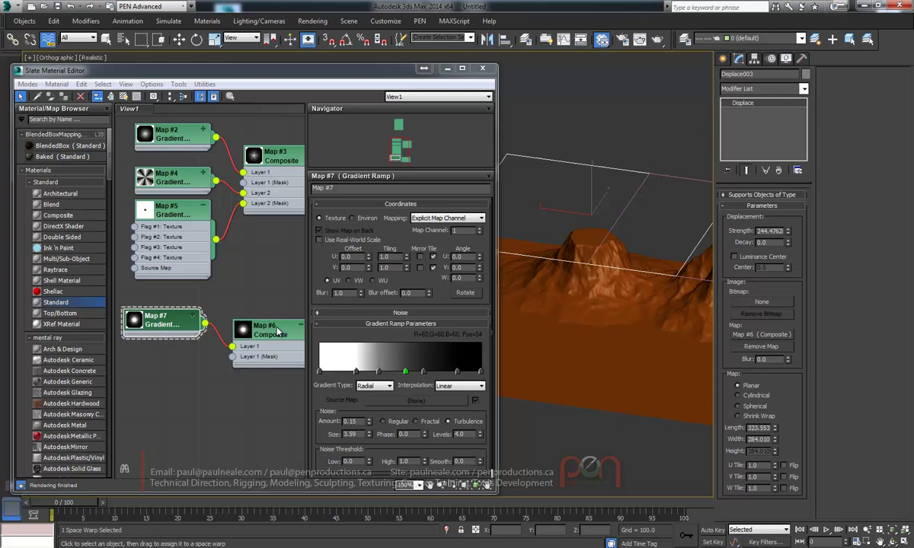
# Add a second layer to the new Composite map, fed by a new Gradient Ramp and blended with Multiply
pyautogui.moveTo(280, 333); pyautogui.dragTo(274, 323)
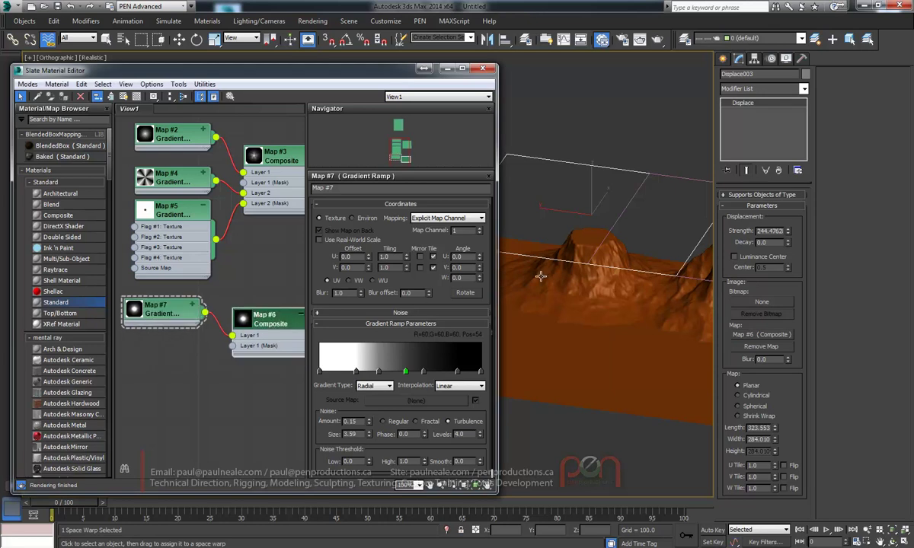
pyautogui.doubleClick(280, 324)
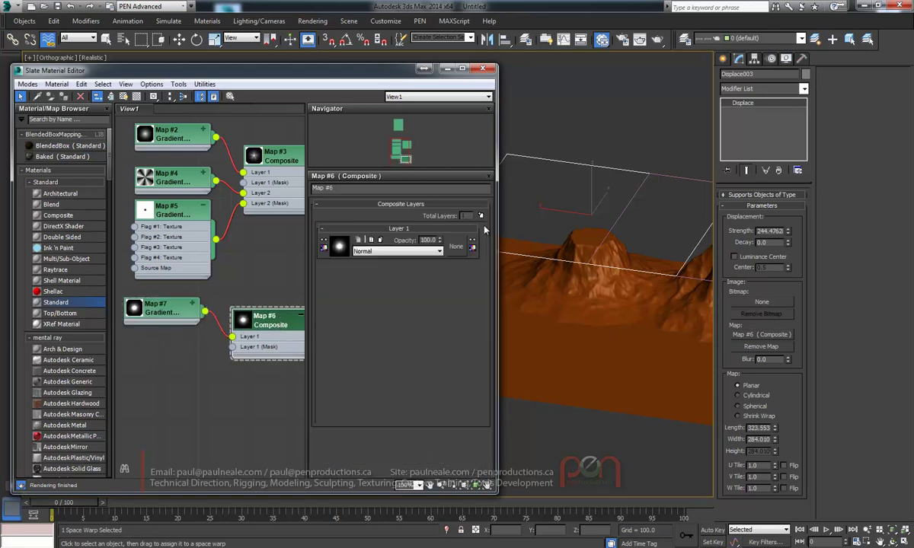
pyautogui.click(480, 217)
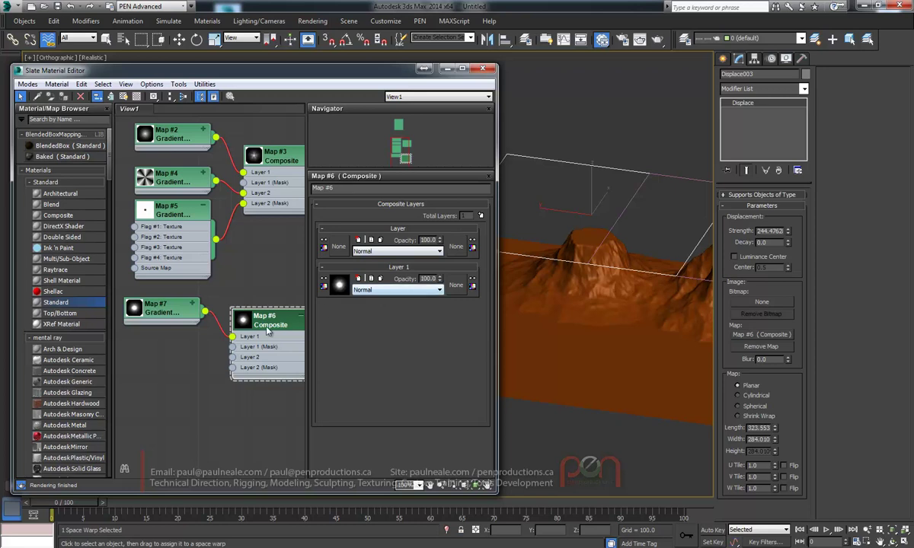
pyautogui.moveTo(235, 361); pyautogui.dragTo(189, 369)
pyautogui.moveTo(225, 373)
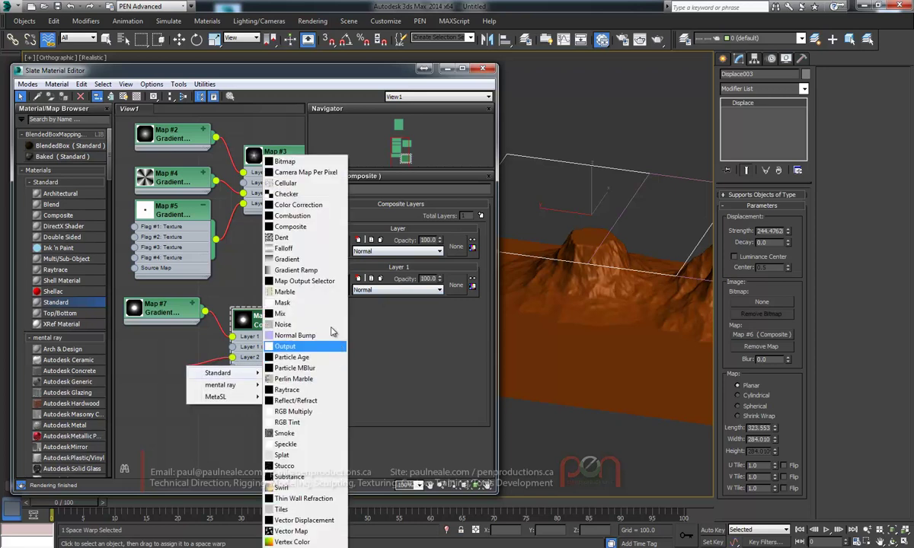
pyautogui.click(295, 271)
pyautogui.moveTo(214, 365); pyautogui.dragTo(192, 344)
pyautogui.click(399, 252)
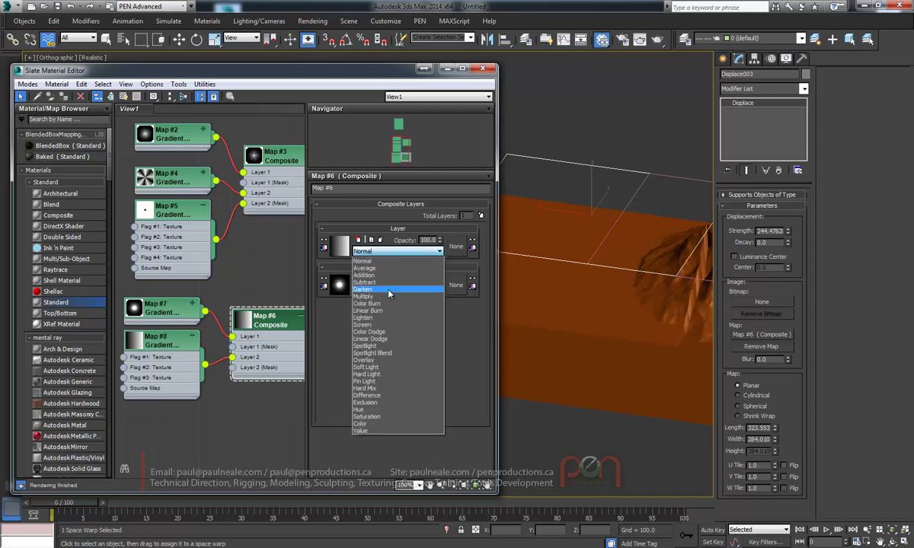
pyautogui.click(396, 293)
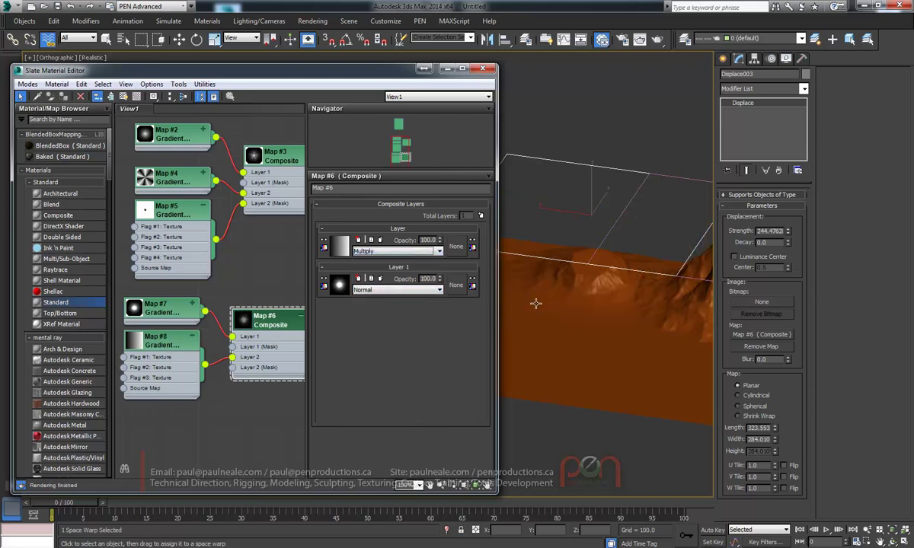
# Remove the middle flag from the new linear Gradient Ramp and set its start flag to pure black
pyautogui.doubleClick(178, 345)
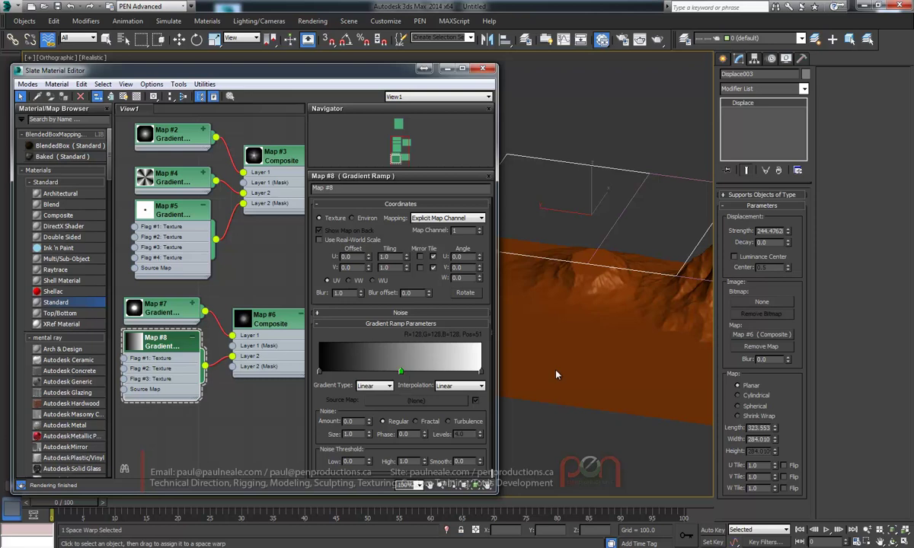
pyautogui.press('Delete')
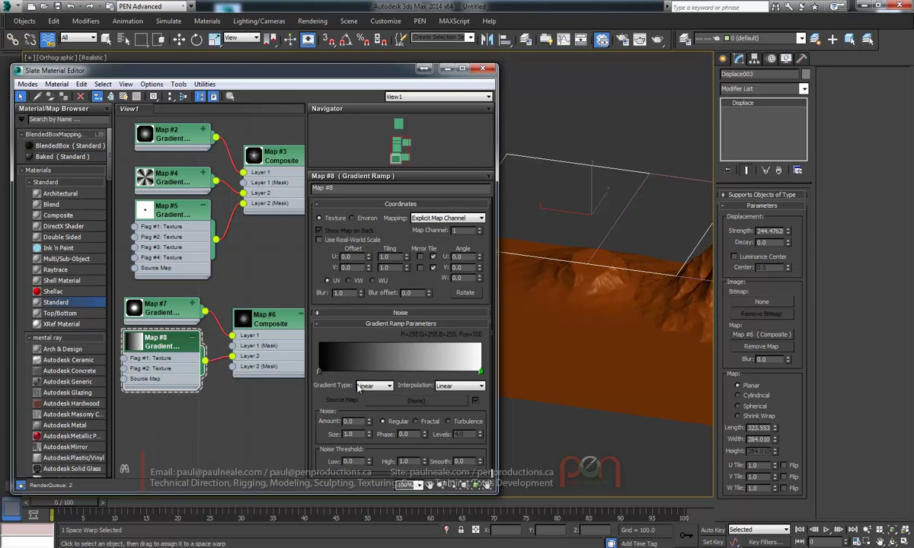
pyautogui.doubleClick(320, 373)
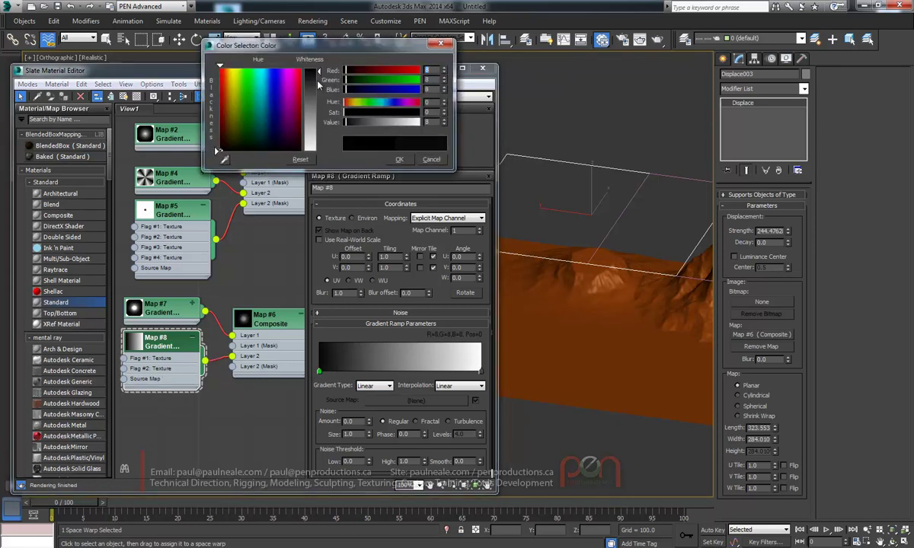
pyautogui.moveTo(318, 85)
pyautogui.mouseDown()
pyautogui.moveTo(319, 104)
pyautogui.moveTo(319, 67)
pyautogui.mouseUp()
pyautogui.click(400, 160)
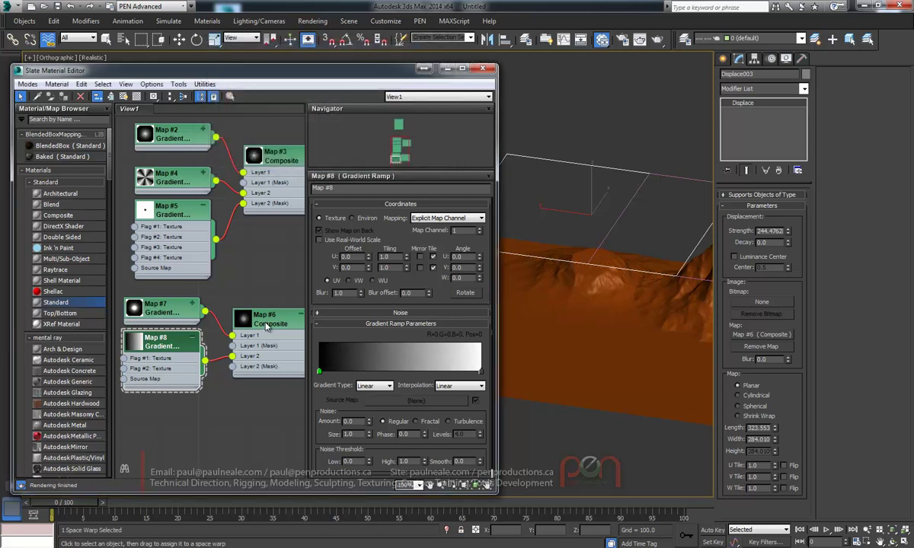
# Set the new Composite map's Layer 2 opacity to 57
pyautogui.doubleClick(268, 326)
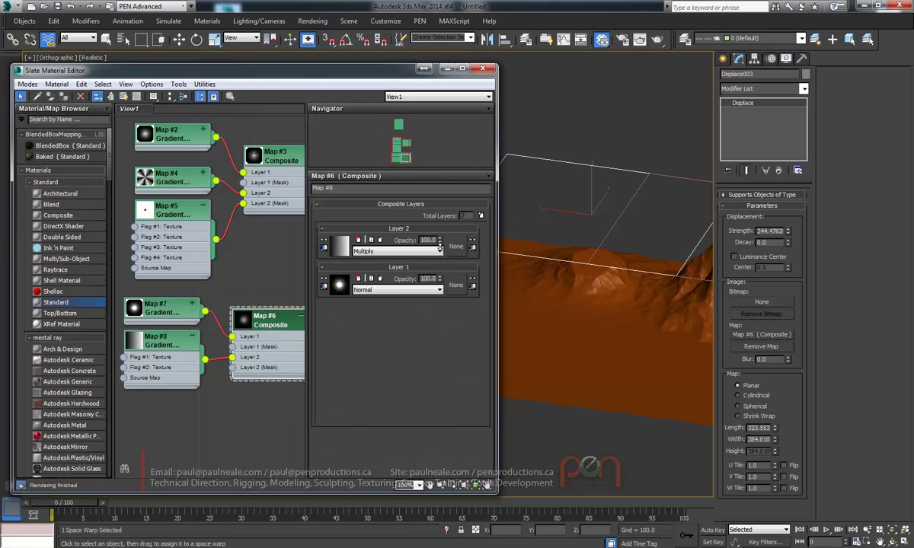
pyautogui.moveTo(593, 269)
pyautogui.keyDown('alt'); pyautogui.mouseDown(button='middle')
pyautogui.moveTo(565, 265)
pyautogui.moveTo(576, 267)
pyautogui.mouseUp(button='middle'); pyautogui.keyUp('alt')
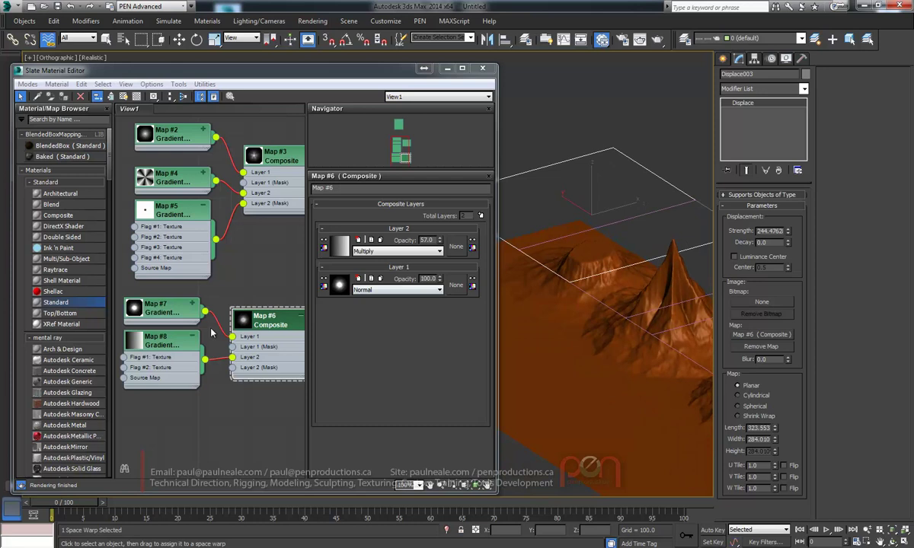
# Add a black flag about a quarter of the way along the Layer 2 linear Gradient Ramp
pyautogui.doubleClick(160, 340)
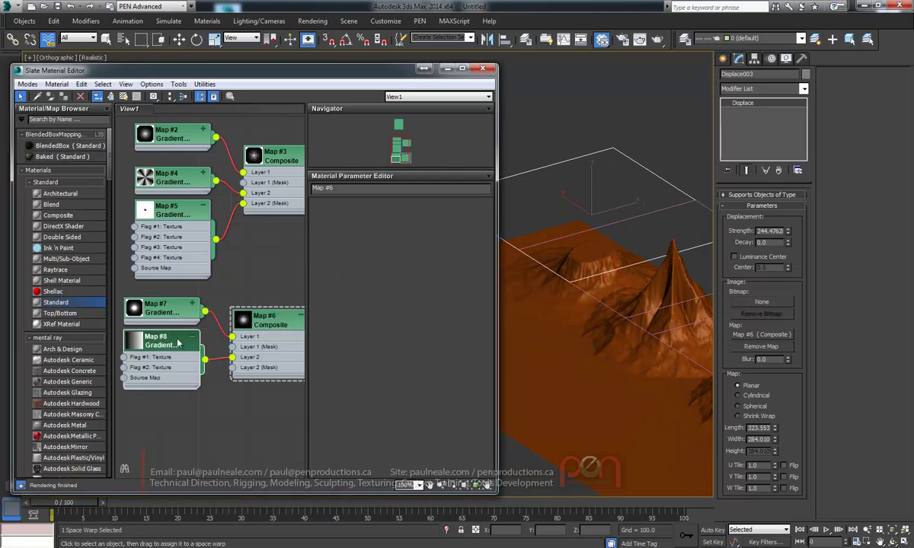
pyautogui.moveTo(320, 366); pyautogui.dragTo(363, 372)
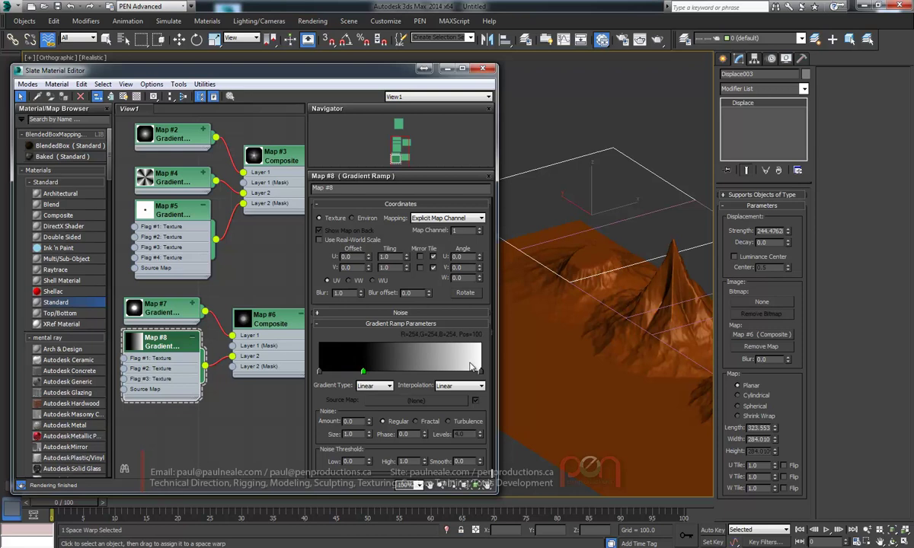
# Add a white flag about three quarters along the linear Gradient Ramp Map #8 and apply Turbulence noise with amount 0.05 and size 2.52
pyautogui.moveTo(470, 366); pyautogui.dragTo(417, 368)
pyautogui.keyDown('alt'); pyautogui.moveTo(584, 266); pyautogui.dragTo(602, 236, button='middle'); pyautogui.keyUp('alt')
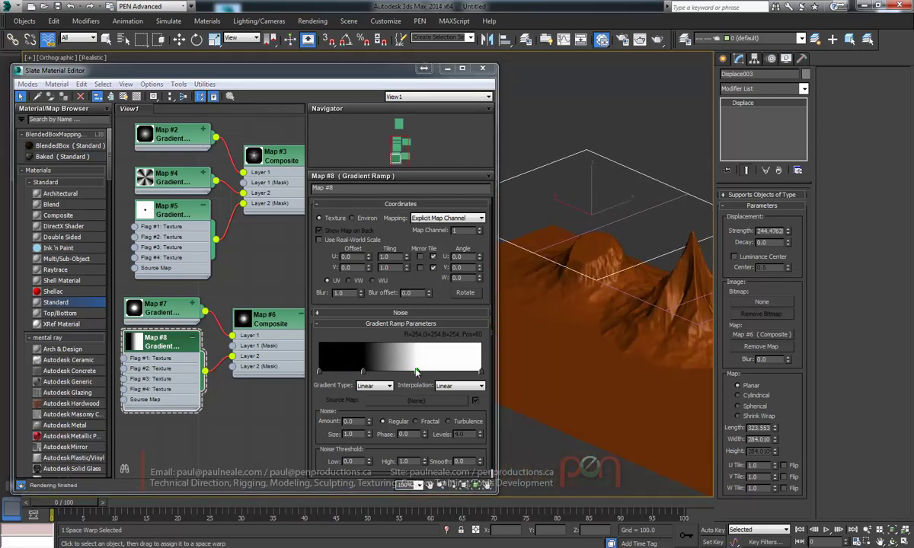
pyautogui.moveTo(417, 371); pyautogui.dragTo(438, 371)
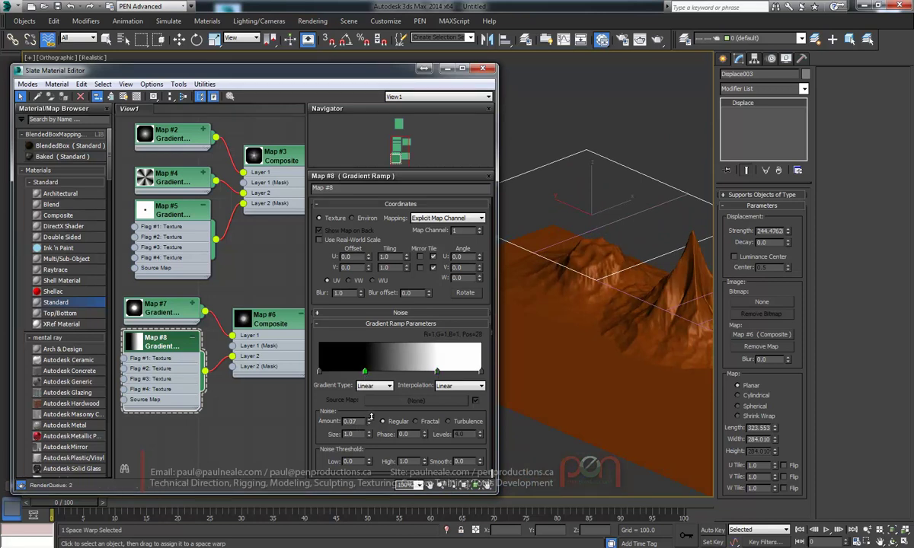
pyautogui.click(455, 423)
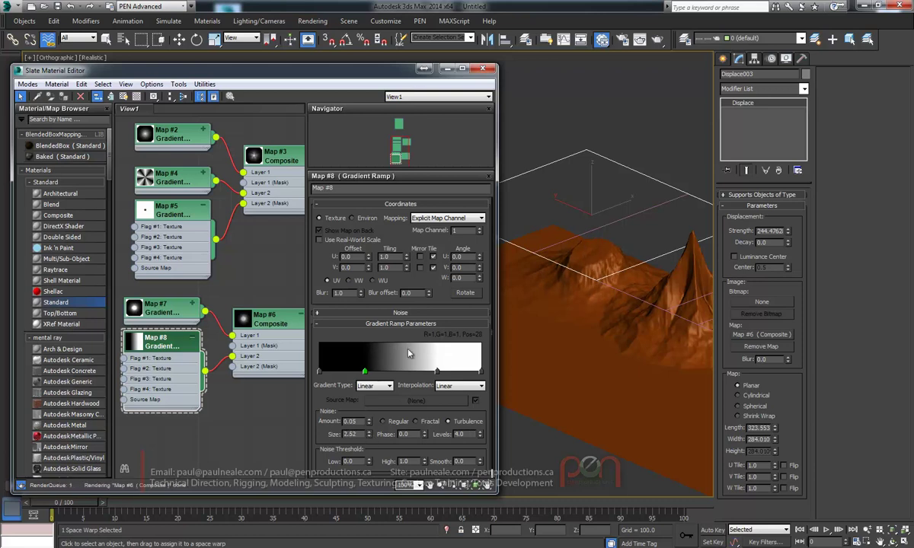
pyautogui.keyDown('alt'); pyautogui.moveTo(567, 320); pyautogui.dragTo(597, 240, button='middle'); pyautogui.keyUp('alt')
# Respace the flags of radial Gradient Ramp Map #2, including grey flags at positions 26 and 38, and set Displace003's strength to 237.1419
pyautogui.moveTo(240, 242); pyautogui.dragTo(253, 291, button='middle')
pyautogui.doubleClick(190, 188)
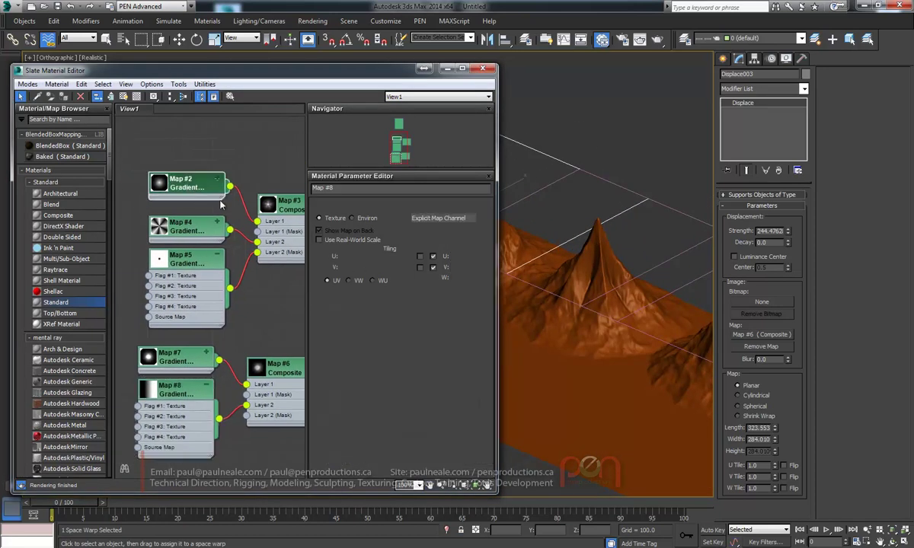
pyautogui.moveTo(369, 374); pyautogui.dragTo(413, 374)
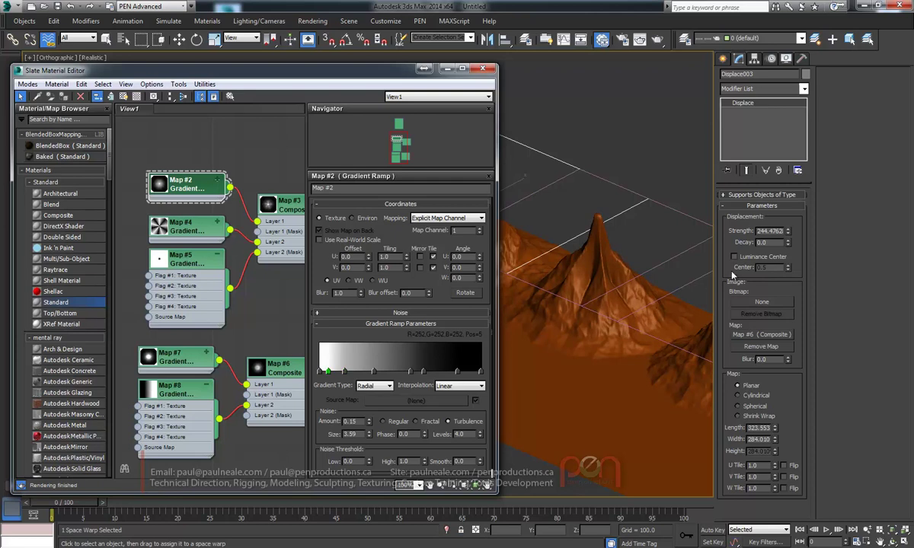
pyautogui.moveTo(788, 237); pyautogui.dragTo(787, 241)
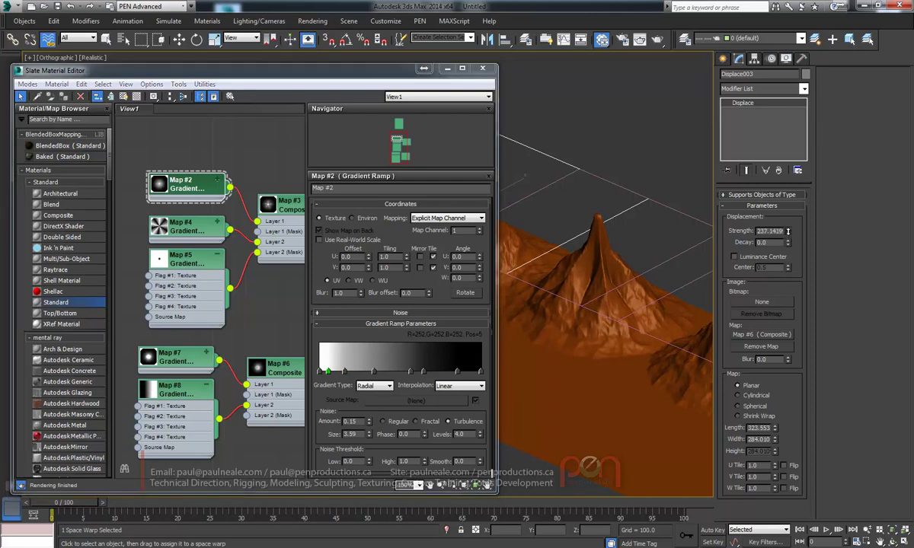
pyautogui.moveTo(347, 373); pyautogui.dragTo(364, 372)
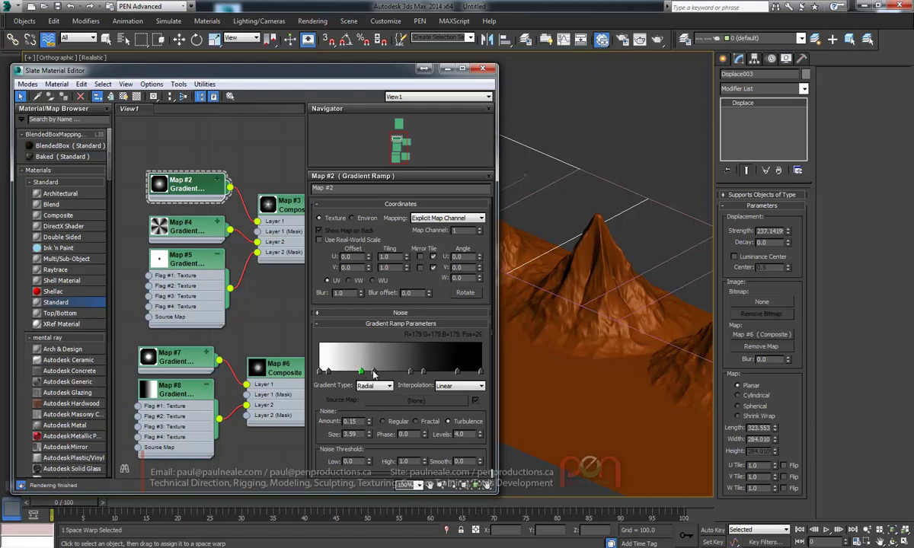
pyautogui.click(377, 372)
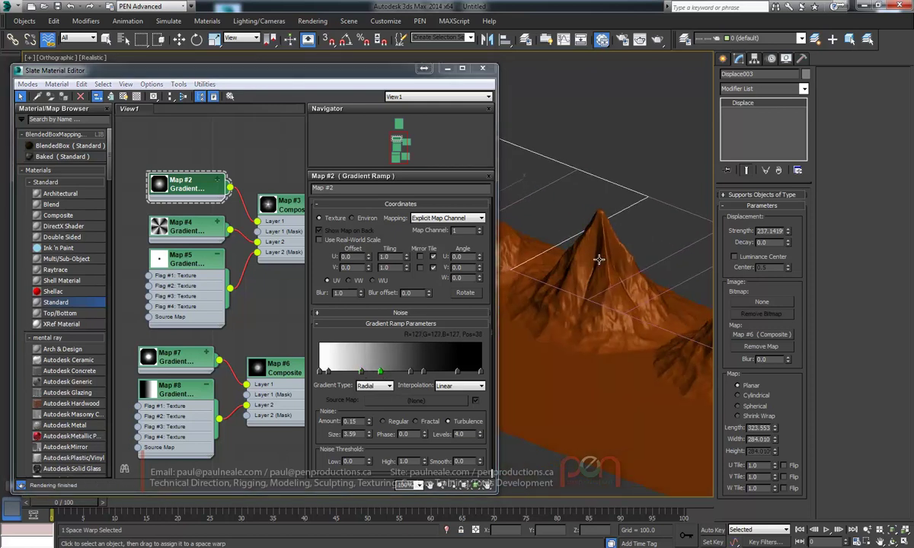
# Move the inner black flag of radial Gradient Ramp Map #5 closer to its start and the white flag to position 30
pyautogui.doubleClick(187, 255)
pyautogui.moveTo(347, 371)
pyautogui.mouseDown()
pyautogui.moveTo(355, 372)
pyautogui.moveTo(333, 373)
pyautogui.mouseUp()
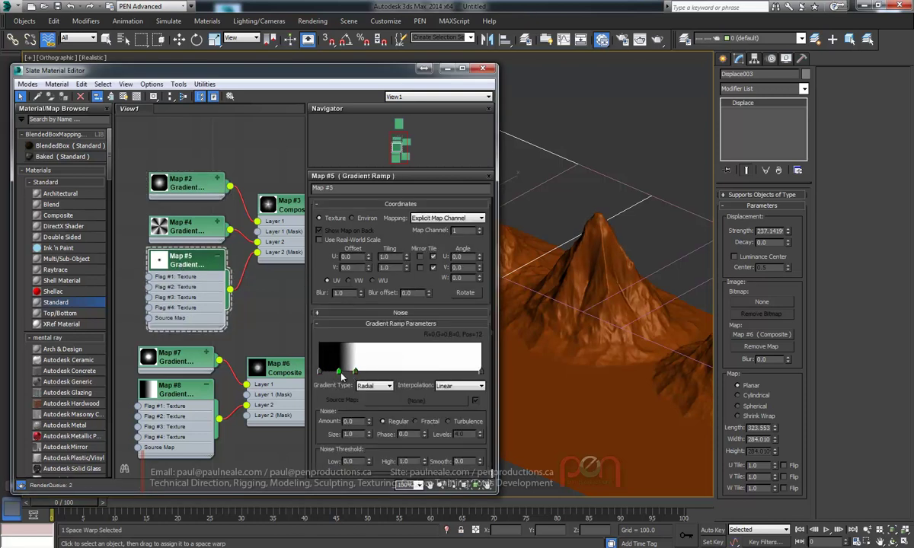
pyautogui.moveTo(355, 374); pyautogui.dragTo(367, 373)
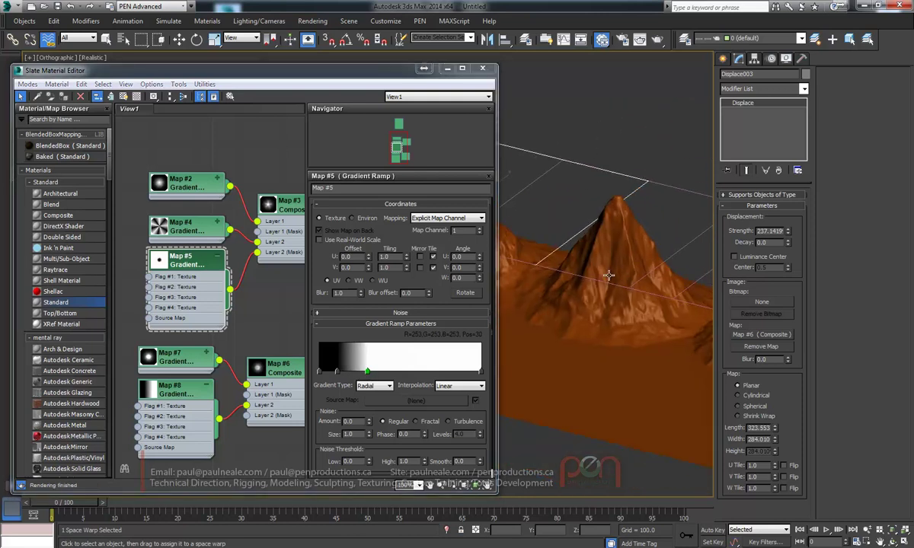
# Set Displace003's strength to 381.7986 and close the Slate Material Editor
pyautogui.keyDown('alt'); pyautogui.moveTo(581, 246); pyautogui.dragTo(676, 246, button='middle'); pyautogui.keyUp('alt')
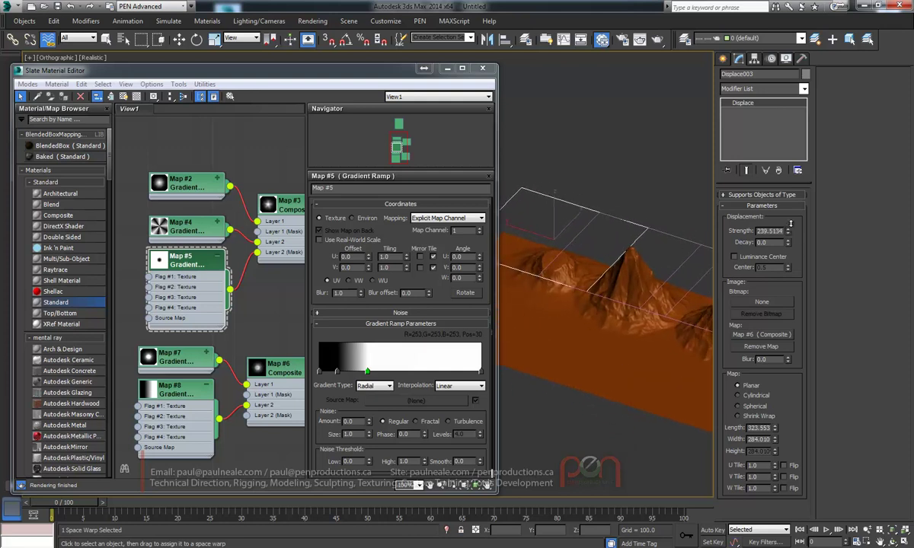
pyautogui.moveTo(793, 197); pyautogui.dragTo(794, 195)
pyautogui.keyDown('alt'); pyautogui.moveTo(564, 257); pyautogui.dragTo(521, 218, button='middle'); pyautogui.keyUp('alt')
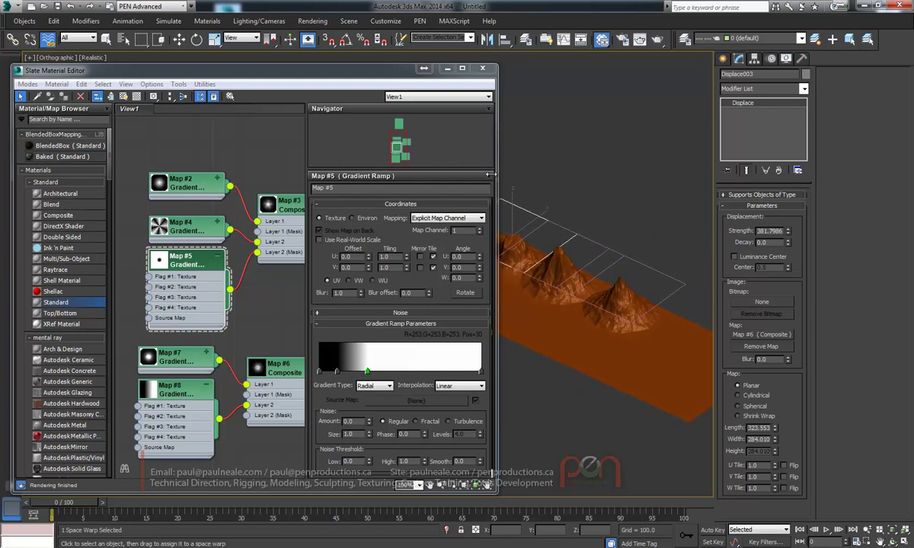
pyautogui.keyDown('alt'); pyautogui.moveTo(556, 246); pyautogui.dragTo(529, 240, button='middle'); pyautogui.keyUp('alt')
pyautogui.click(485, 72)
# Move Displace003 in the ground plane toward the terrain's far corner, away from the middle mountain
pyautogui.scroll(4, 526, 241)
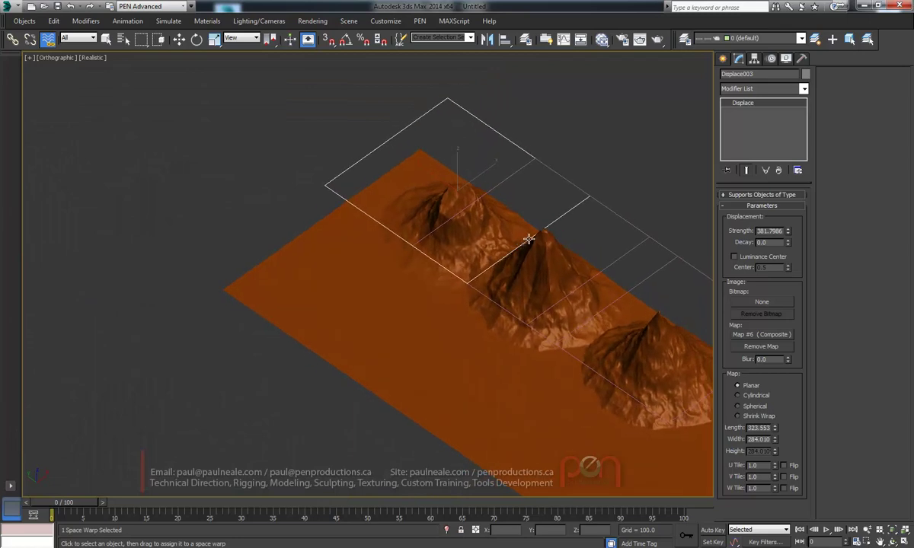
pyautogui.scroll(-5, 503, 285)
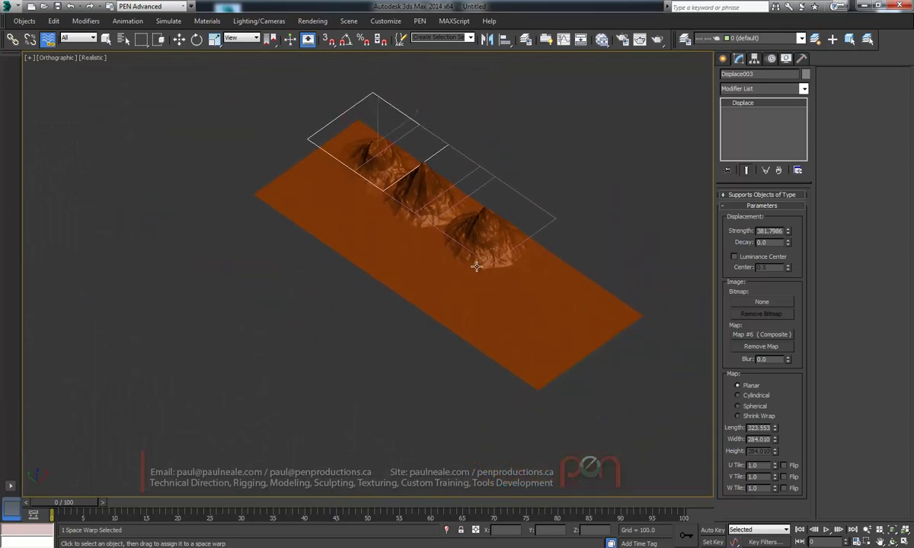
pyautogui.moveTo(452, 230); pyautogui.dragTo(512, 282, button='middle')
pyautogui.keyDown('alt'); pyautogui.moveTo(511, 281); pyautogui.dragTo(475, 275, button='middle'); pyautogui.keyUp('alt')
pyautogui.scroll(4, 490, 286)
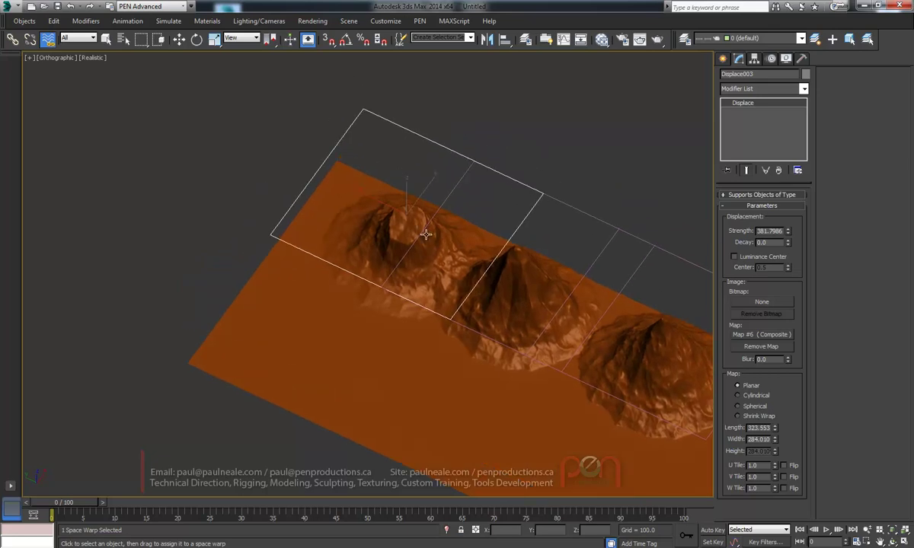
pyautogui.keyDown('alt'); pyautogui.moveTo(425, 235); pyautogui.dragTo(388, 230, button='middle'); pyautogui.keyUp('alt')
pyautogui.press('w')
pyautogui.moveTo(399, 202); pyautogui.dragTo(354, 161)
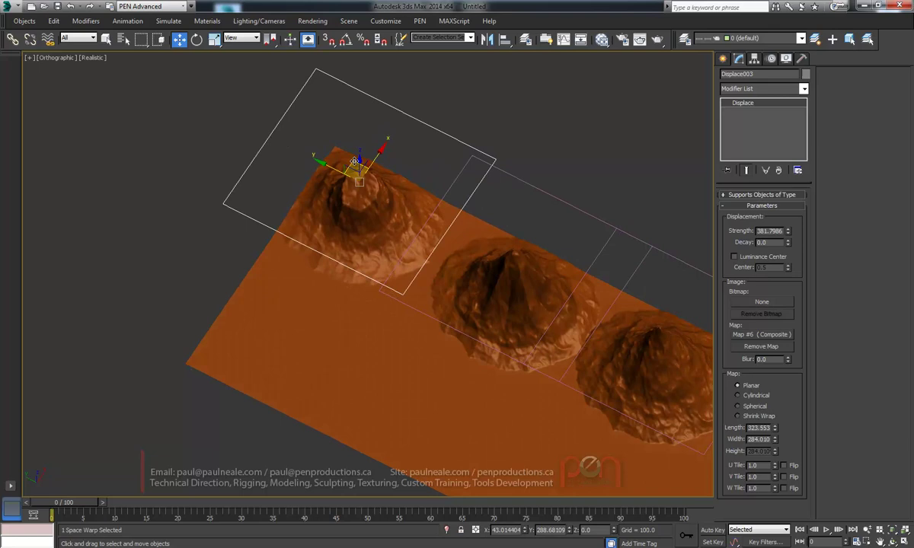
# Rotate Displace003 about its vertical axis and stretch it along Y using Local coordinates
pyautogui.press('e')
pyautogui.moveTo(374, 214); pyautogui.dragTo(423, 199)
pyautogui.press('r')
pyautogui.keyDown('alt'); pyautogui.rightClick(412, 214); pyautogui.keyUp('alt')
pyautogui.click(437, 204)
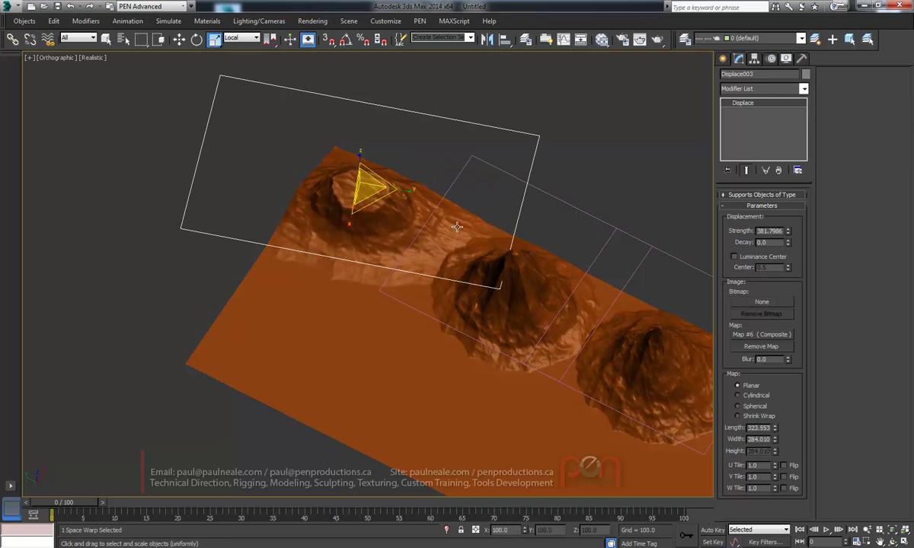
# Move the middle mountain's Displace warp toward Displace003 so that the two mountains overlap
pyautogui.keyDown('alt'); pyautogui.moveTo(427, 242); pyautogui.dragTo(451, 207, button='middle'); pyautogui.keyUp('alt')
pyautogui.click(576, 182)
pyautogui.keyDown('alt'); pyautogui.moveTo(539, 222); pyautogui.dragTo(507, 226, button='middle'); pyautogui.keyUp('alt')
pyautogui.press('w')
pyautogui.moveTo(506, 226); pyautogui.dragTo(418, 185)
# Clone Displace003 along Y as a copy into the gap between the mountains and bind the copy to the plane
pyautogui.keyDown('alt'); pyautogui.moveTo(417, 185); pyautogui.dragTo(534, 201, button='middle'); pyautogui.keyUp('alt')
pyautogui.click(227, 121)
pyautogui.keyDown('alt'); pyautogui.moveTo(227, 121); pyautogui.dragTo(266, 172, button='middle'); pyautogui.keyUp('alt')
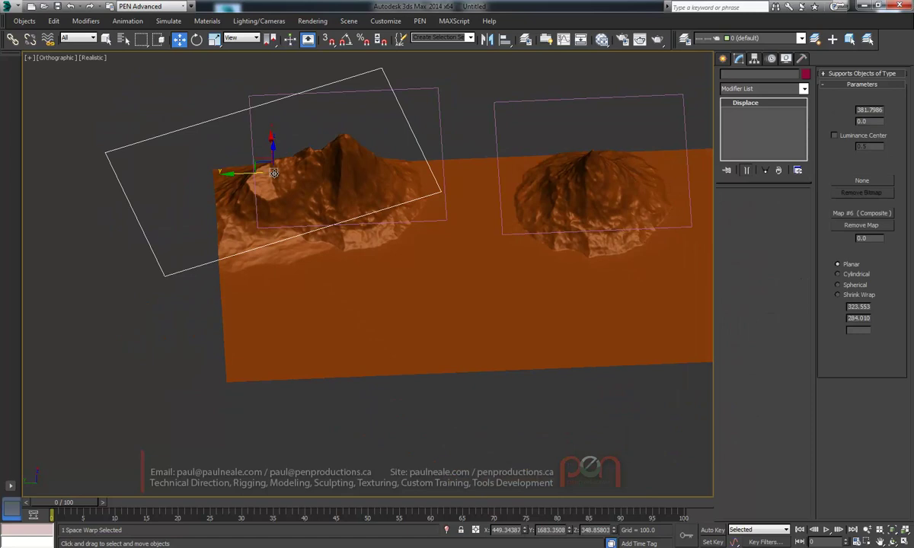
pyautogui.keyDown('shift'); pyautogui.moveTo(248, 173); pyautogui.dragTo(434, 165); pyautogui.keyUp('shift')
pyautogui.click(449, 325)
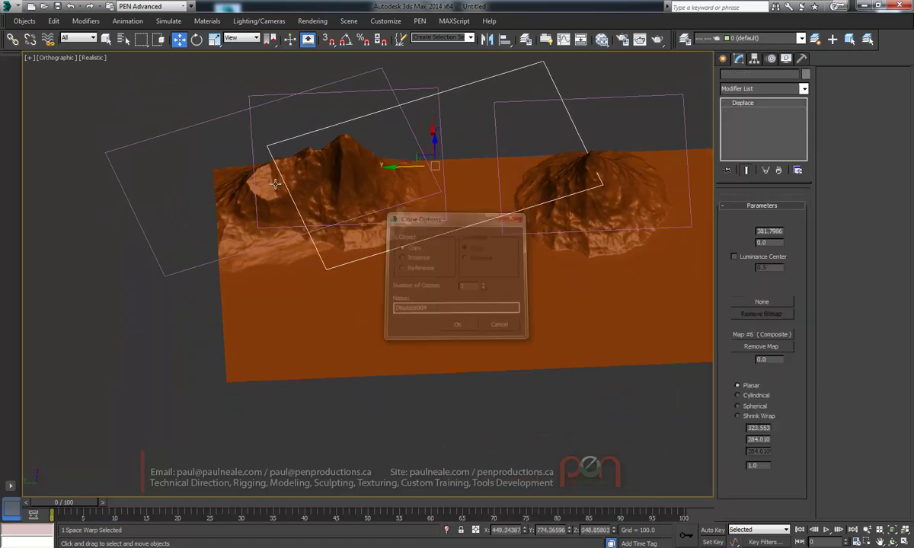
pyautogui.click(48, 39)
pyautogui.moveTo(423, 288); pyautogui.dragTo(464, 84)
# Rotate Displace004 about Z by about 157 degrees and adjust its rotation in Local coordinates
pyautogui.keyDown('alt'); pyautogui.moveTo(470, 102); pyautogui.dragTo(447, 240, button='middle'); pyautogui.keyUp('alt')
pyautogui.press('e')
pyautogui.moveTo(445, 241); pyautogui.dragTo(582, 171)
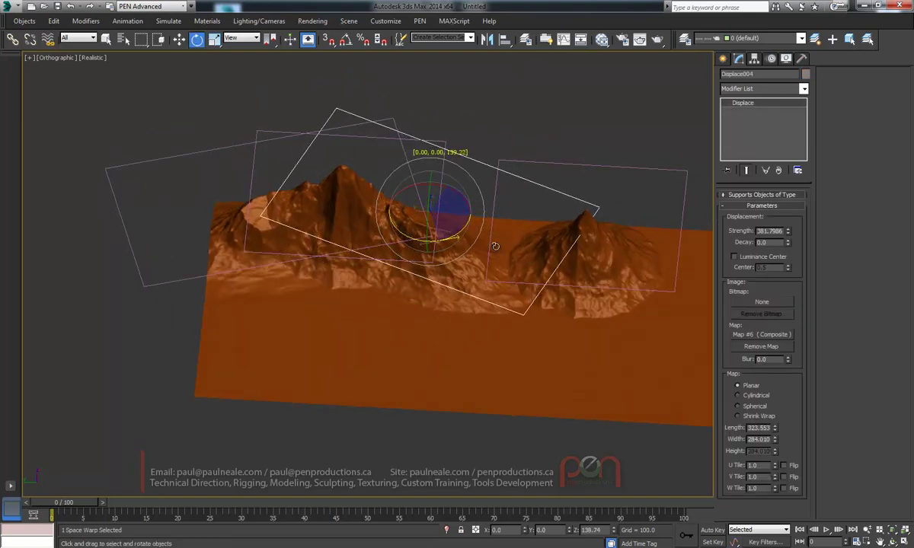
pyautogui.keyDown('alt'); pyautogui.moveTo(496, 246); pyautogui.dragTo(442, 243, button='middle'); pyautogui.keyUp('alt')
pyautogui.scroll(3, 419, 244)
pyautogui.rightClick(473, 222)
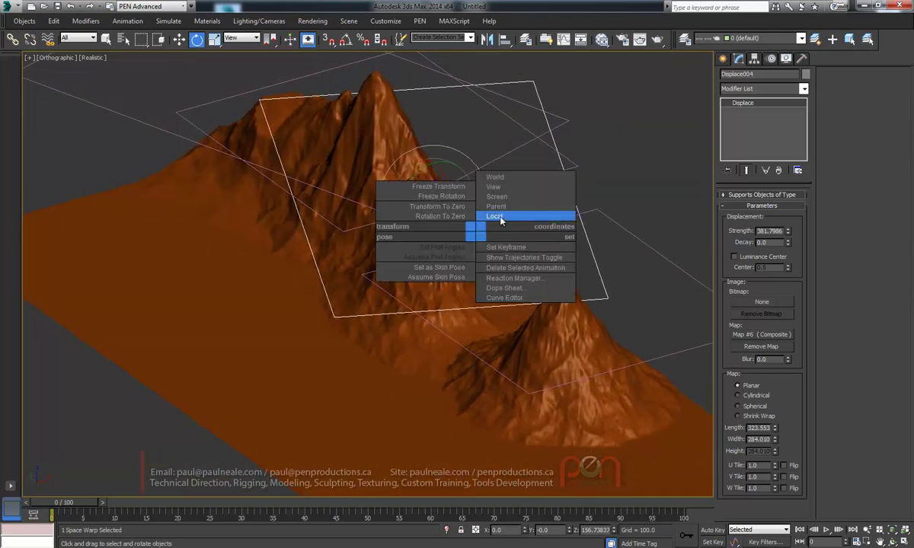
pyautogui.click(526, 215)
pyautogui.moveTo(426, 166); pyautogui.dragTo(419, 174)
# Move Displace001 along Y toward the other mountains to join it to the range
pyautogui.keyDown('alt'); pyautogui.moveTo(492, 259); pyautogui.dragTo(600, 285, button='middle'); pyautogui.keyUp('alt')
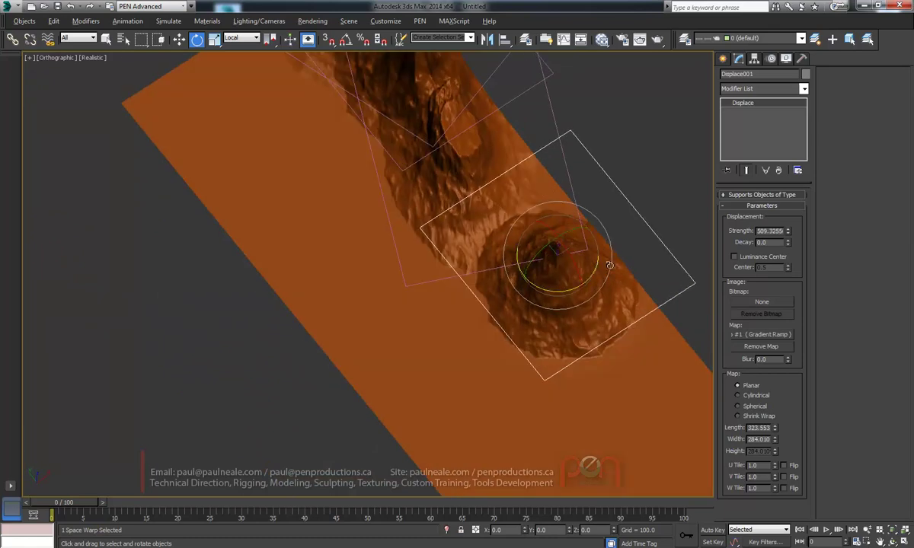
pyautogui.rightClick(637, 297)
pyautogui.click(649, 308)
pyautogui.keyDown('alt'); pyautogui.moveTo(565, 230); pyautogui.dragTo(567, 228, button='middle'); pyautogui.keyUp('alt')
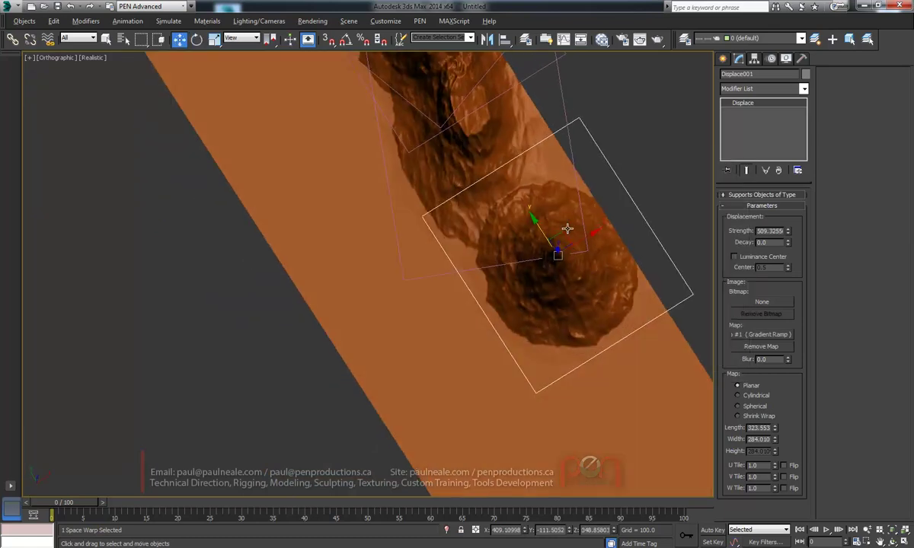
pyautogui.moveTo(554, 203); pyautogui.dragTo(540, 155)
# Stretch Displace001 with a non-uniform scale in Local coordinates and shift it farther along Y into the range
pyautogui.moveTo(564, 228); pyautogui.dragTo(518, 232, button='middle')
pyautogui.press('r')
pyautogui.moveTo(547, 255); pyautogui.dragTo(554, 261)
pyautogui.keyDown('alt'); pyautogui.moveTo(554, 260); pyautogui.dragTo(418, 244, button='middle'); pyautogui.keyUp('alt')
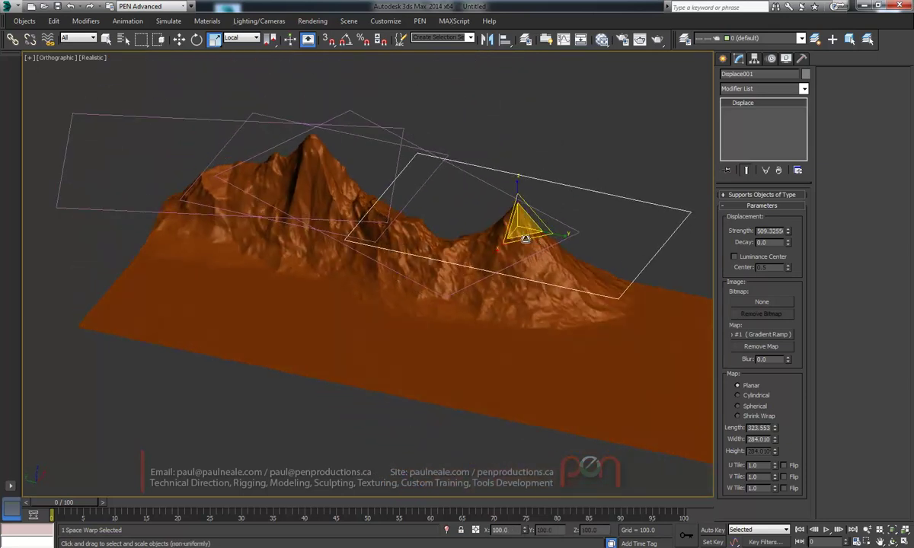
pyautogui.moveTo(548, 246); pyautogui.dragTo(553, 249, button='middle')
pyautogui.press('w')
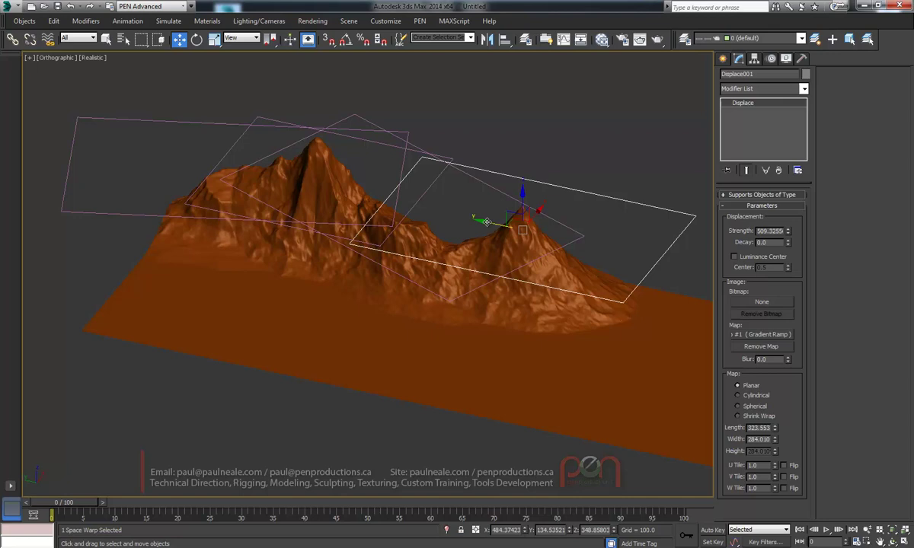
pyautogui.moveTo(486, 222); pyautogui.dragTo(460, 215)
pyautogui.keyDown('alt'); pyautogui.moveTo(450, 206); pyautogui.dragTo(480, 174, button='middle'); pyautogui.keyUp('alt')
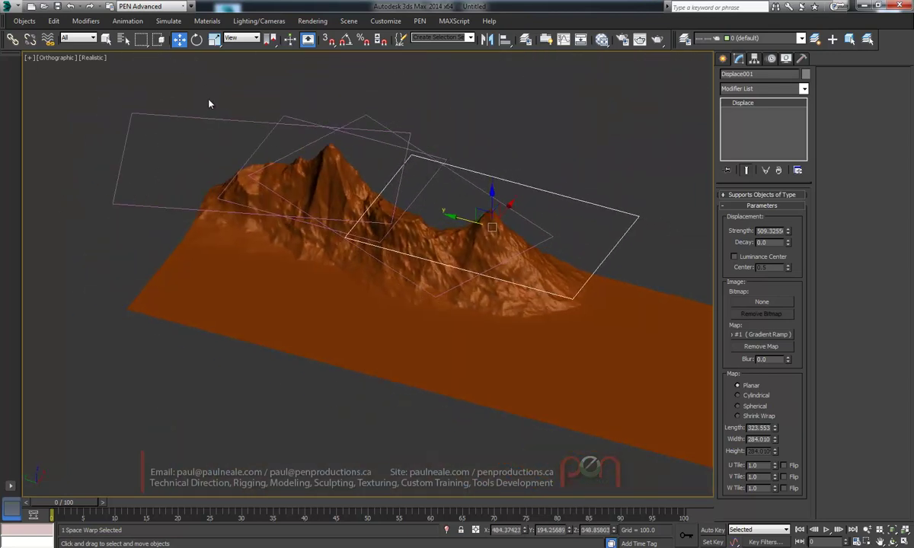
# Clone Displace003 as a copy just beyond the Displace001 mountain and bind the copy to the plane
pyautogui.click(222, 119)
pyautogui.moveTo(285, 167); pyautogui.dragTo(260, 164, button='middle')
pyautogui.keyDown('shift'); pyautogui.moveTo(209, 158); pyautogui.dragTo(512, 288); pyautogui.keyUp('shift')
pyautogui.click(457, 325)
pyautogui.click(48, 40)
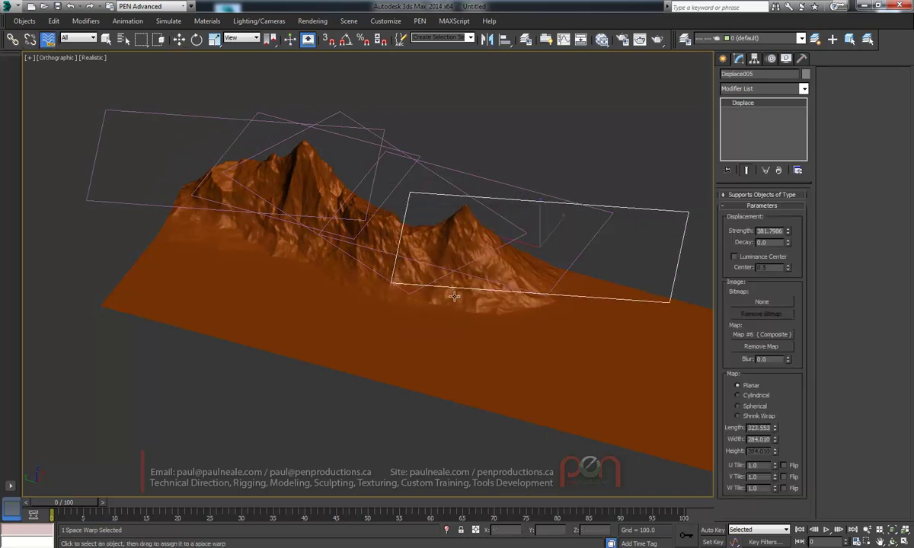
pyautogui.moveTo(454, 296); pyautogui.dragTo(635, 294)
pyautogui.moveTo(683, 241); pyautogui.dragTo(652, 269)
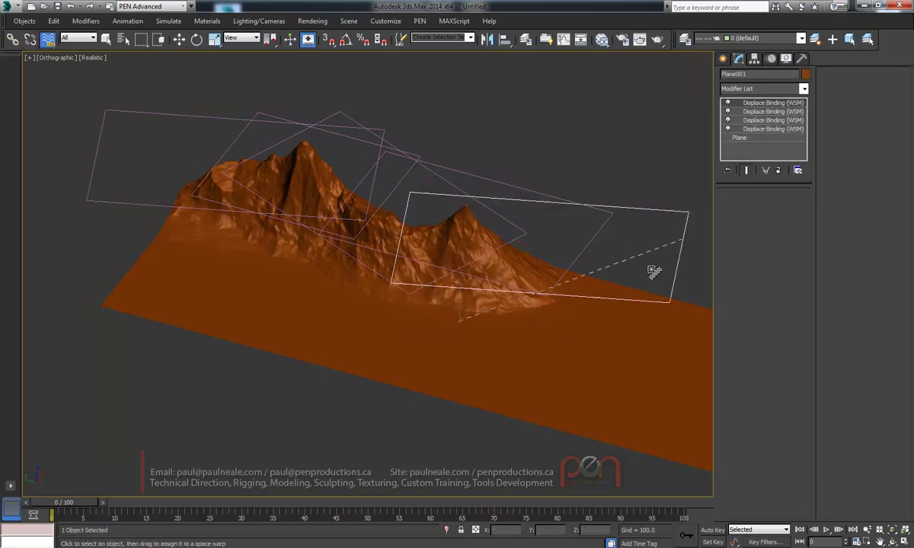
# Move Displace005 along Y toward the plane's empty end and set its strength to 500.1561
pyautogui.keyDown('alt'); pyautogui.moveTo(556, 235); pyautogui.dragTo(553, 202, button='middle'); pyautogui.keyUp('alt')
pyautogui.click(585, 238)
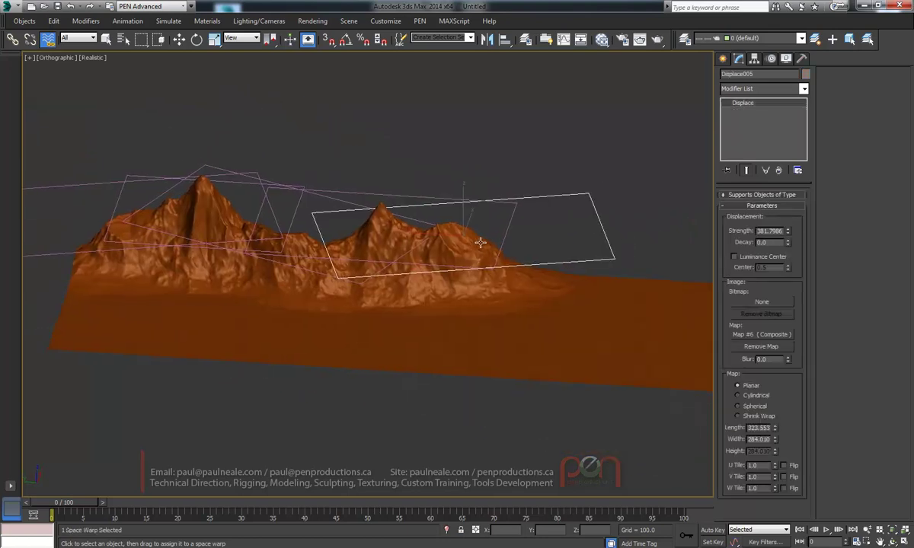
pyautogui.press('w')
pyautogui.moveTo(441, 235); pyautogui.dragTo(455, 238)
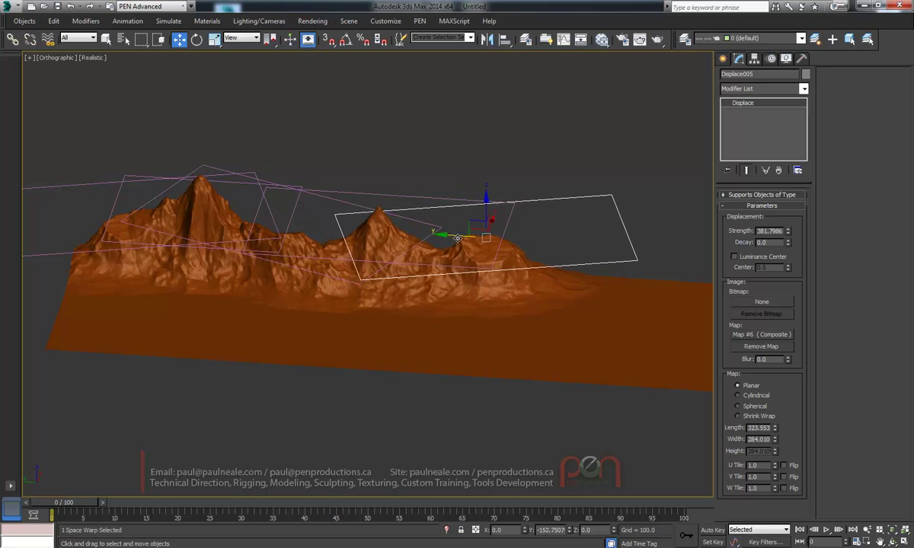
pyautogui.keyDown('alt'); pyautogui.moveTo(455, 238); pyautogui.dragTo(480, 225, button='middle'); pyautogui.keyUp('alt')
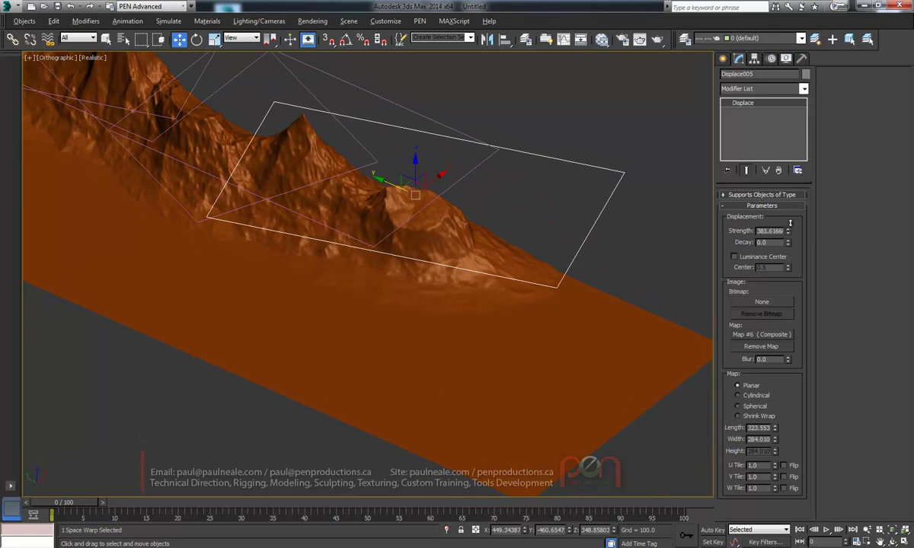
pyautogui.moveTo(789, 223); pyautogui.dragTo(790, 202)
# Rotate Displace005 about its vertical axis and move it along X toward the open part of the plane
pyautogui.keyDown('alt'); pyautogui.moveTo(451, 220); pyautogui.dragTo(436, 137, button='middle'); pyautogui.keyUp('alt')
pyautogui.moveTo(417, 139); pyautogui.dragTo(449, 202)
pyautogui.press('e')
pyautogui.moveTo(450, 204)
pyautogui.keyDown('alt'); pyautogui.mouseDown(button='middle')
pyautogui.moveTo(436, 127)
pyautogui.moveTo(448, 189)
pyautogui.mouseUp(button='middle'); pyautogui.keyUp('alt')
pyautogui.press('w')
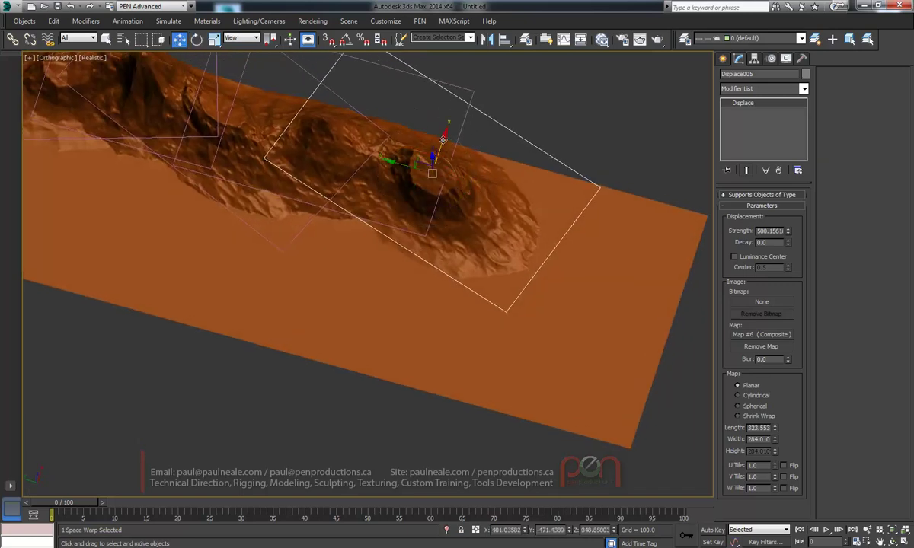
pyautogui.moveTo(442, 139); pyautogui.dragTo(432, 159)
# Clone Displace002 along Y as a copy beyond the Displace005 mountain at the plane's empty end
pyautogui.keyDown('alt'); pyautogui.moveTo(449, 201); pyautogui.dragTo(380, 138, button='middle'); pyautogui.keyUp('alt')
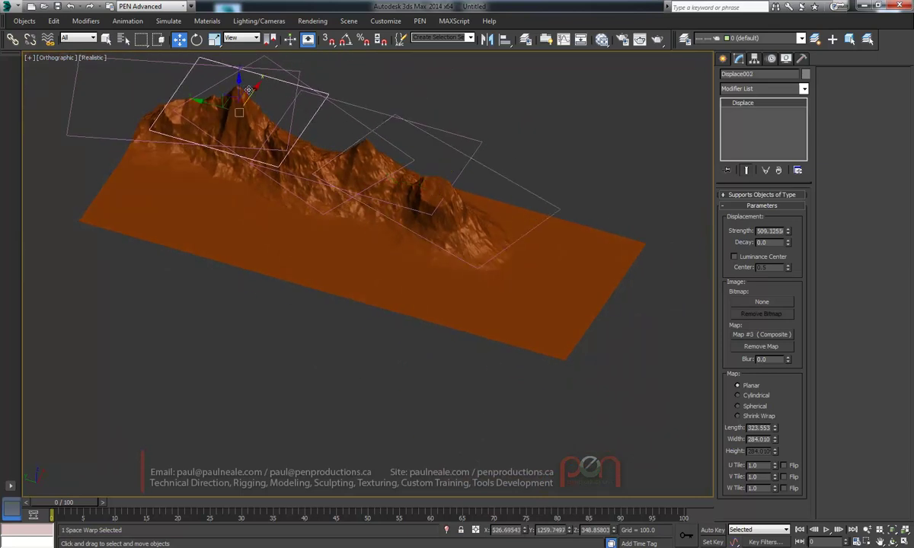
pyautogui.moveTo(249, 89); pyautogui.dragTo(253, 111, button='middle')
pyautogui.keyDown('shift'); pyautogui.moveTo(220, 128); pyautogui.dragTo(505, 216); pyautogui.keyUp('shift')
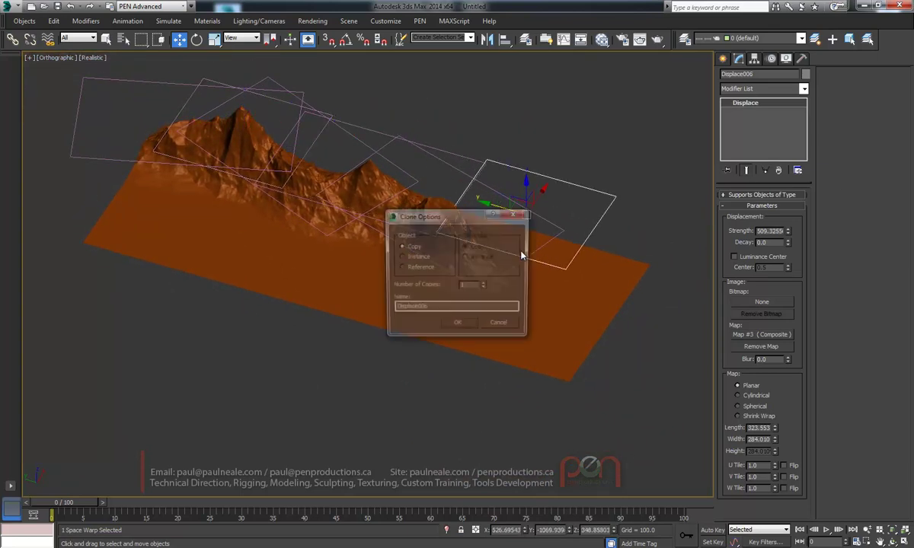
pyautogui.click(457, 322)
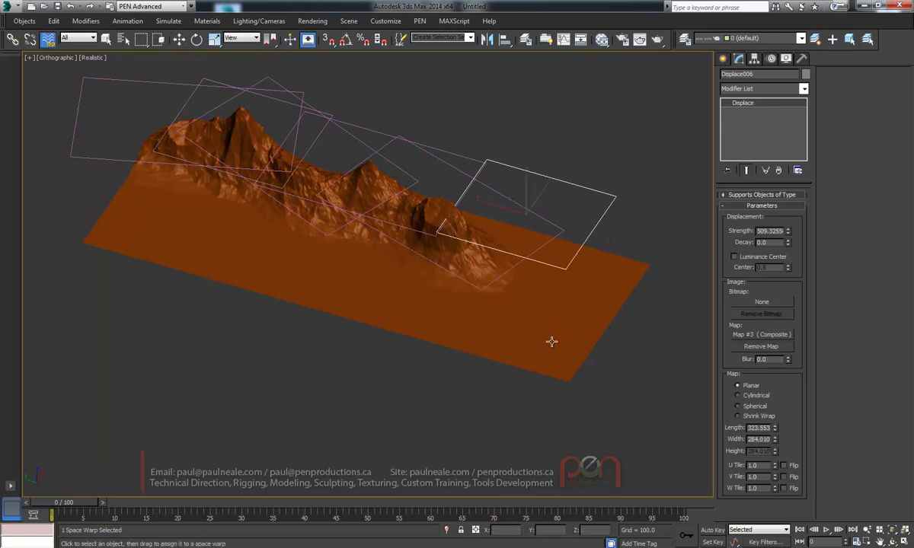
# Bind Displace006 to the plane and reselect the space warp
pyautogui.moveTo(552, 342); pyautogui.dragTo(610, 209)
pyautogui.click(600, 193)
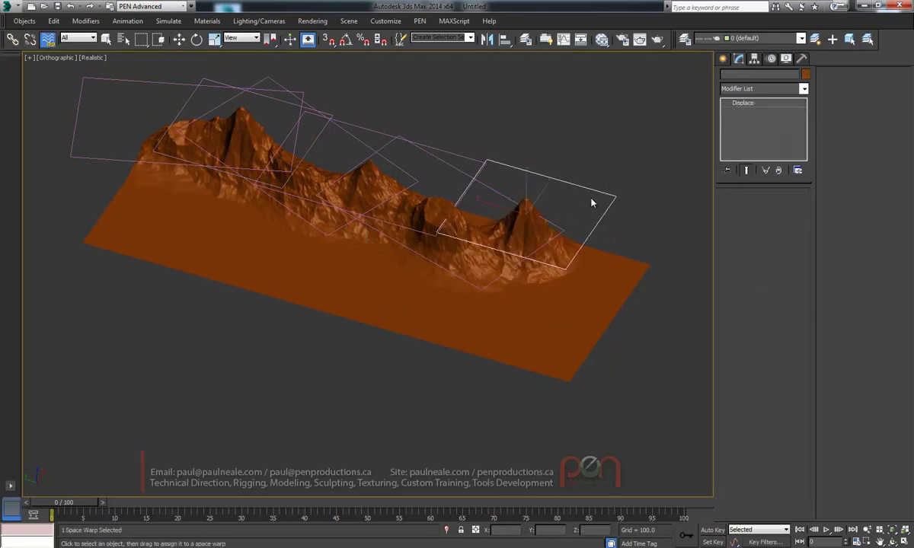
# Scale up Displace006 uniformly and set its strength to 646.8434
pyautogui.moveTo(543, 216)
pyautogui.mouseDown(button='middle')
pyautogui.moveTo(559, 211)
pyautogui.moveTo(543, 228)
pyautogui.mouseUp(button='middle')
pyautogui.press('r')
pyautogui.moveTo(547, 246); pyautogui.dragTo(555, 263)
pyautogui.keyDown('alt'); pyautogui.moveTo(555, 263); pyautogui.dragTo(548, 170, button='middle'); pyautogui.keyUp('alt')
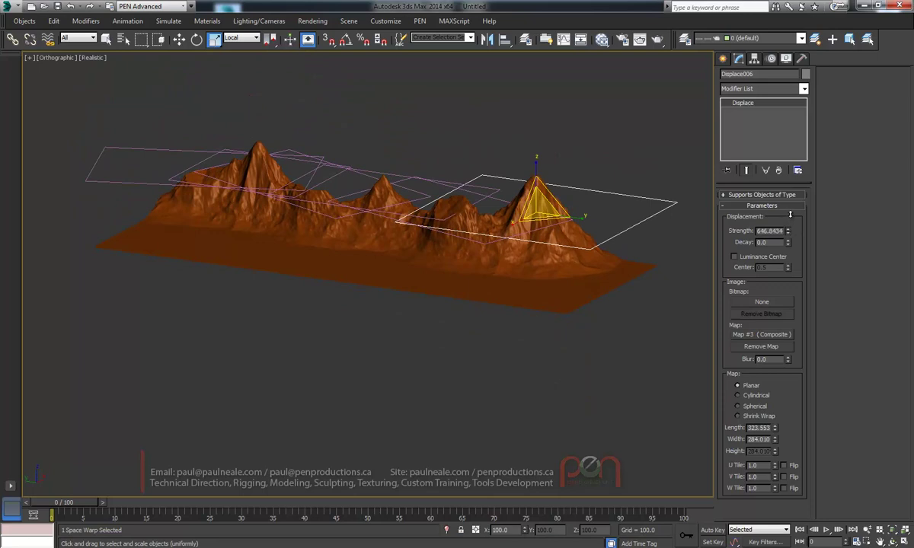
pyautogui.keyDown('alt'); pyautogui.moveTo(523, 217); pyautogui.dragTo(583, 214, button='middle'); pyautogui.keyUp('alt')
pyautogui.scroll(3, 540, 289)
pyautogui.moveTo(583, 213); pyautogui.dragTo(502, 195, button='middle')
pyautogui.scroll(-4, 502, 196)
# Clone Displace001 along Y as a copy at the plane's far end beyond Displace006 and bind the copy to the plane
pyautogui.keyDown('alt'); pyautogui.moveTo(365, 153); pyautogui.dragTo(342, 157, button='middle'); pyautogui.keyUp('alt')
pyautogui.click(373, 183)
pyautogui.click(355, 148)
pyautogui.press('w')
pyautogui.keyDown('shift'); pyautogui.moveTo(308, 179); pyautogui.dragTo(549, 177); pyautogui.keyUp('shift')
pyautogui.press('Return')
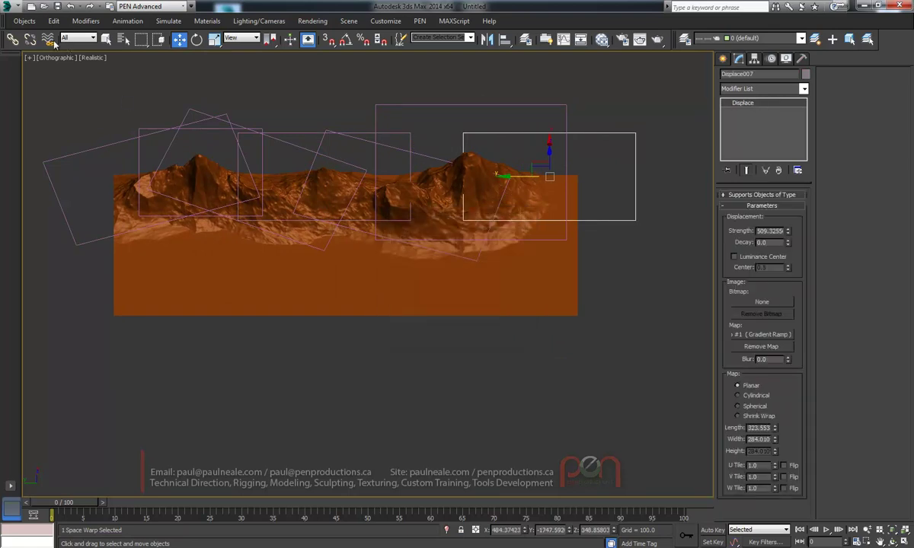
pyautogui.moveTo(482, 273); pyautogui.dragTo(624, 217)
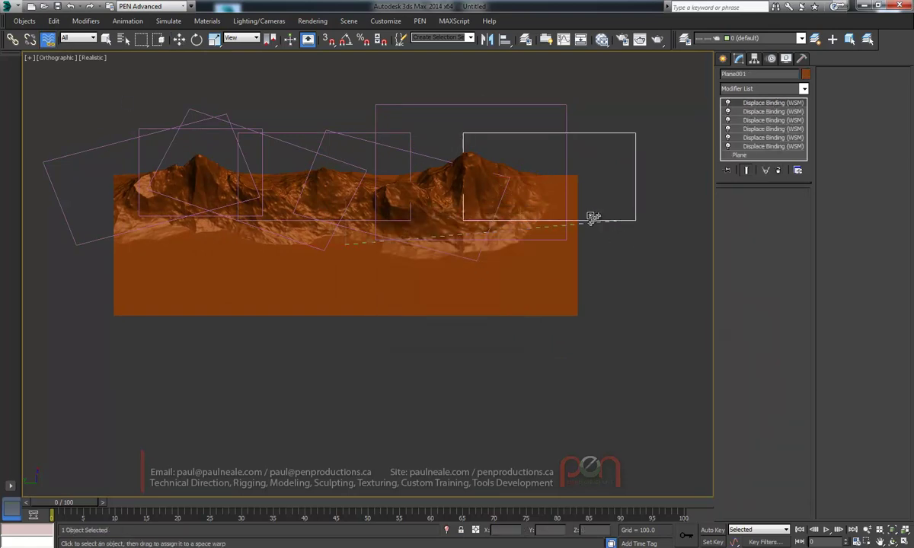
pyautogui.keyDown('alt'); pyautogui.moveTo(594, 228); pyautogui.dragTo(546, 159, button='middle'); pyautogui.keyUp('alt')
# Move Displace007 along X toward the plane's open, flat side
pyautogui.rightClick(626, 212)
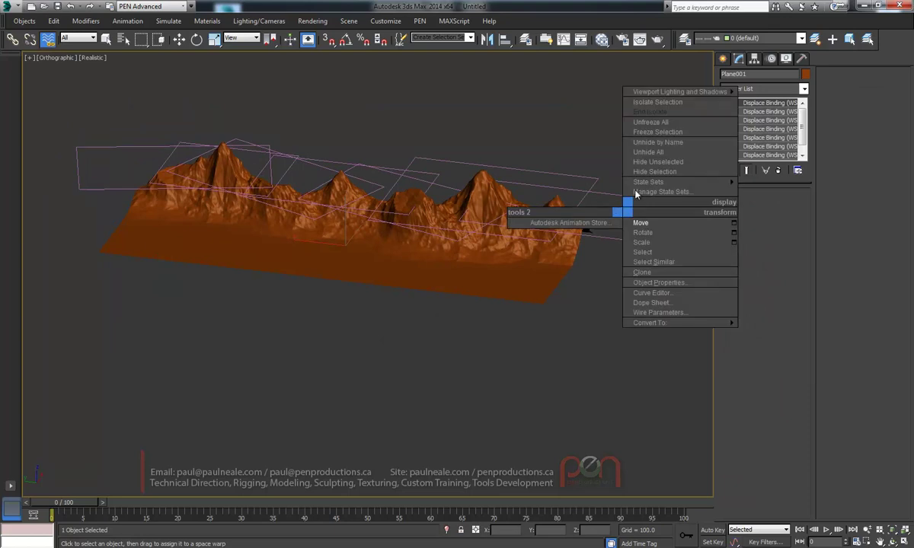
pyautogui.click(642, 223)
pyautogui.keyDown('alt'); pyautogui.moveTo(619, 204); pyautogui.dragTo(565, 198, button='middle'); pyautogui.keyUp('alt')
pyautogui.moveTo(539, 206); pyautogui.dragTo(528, 210)
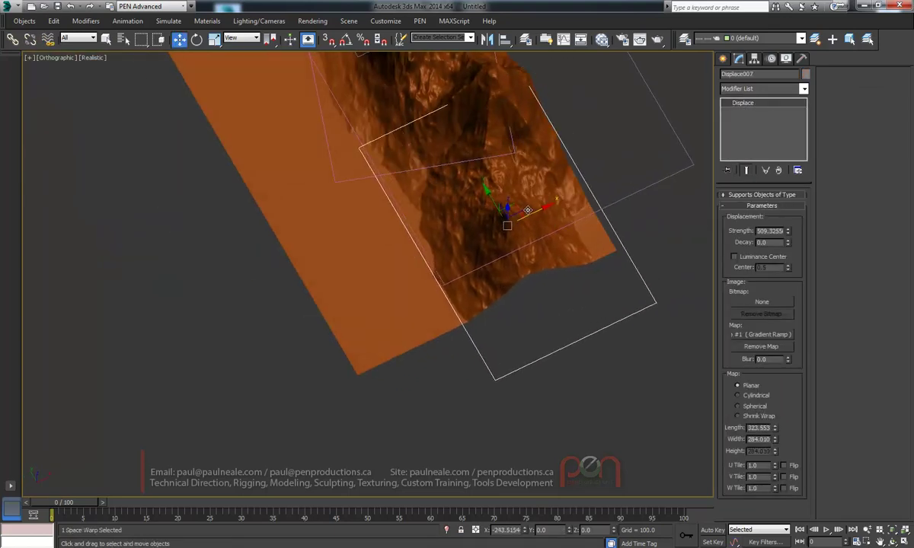
# Scale Displace007 along its X axis and rotate it about its vertical axis
pyautogui.keyDown('alt'); pyautogui.moveTo(519, 223); pyautogui.dragTo(528, 272, button='middle'); pyautogui.keyUp('alt')
pyautogui.press('e')
pyautogui.press('r')
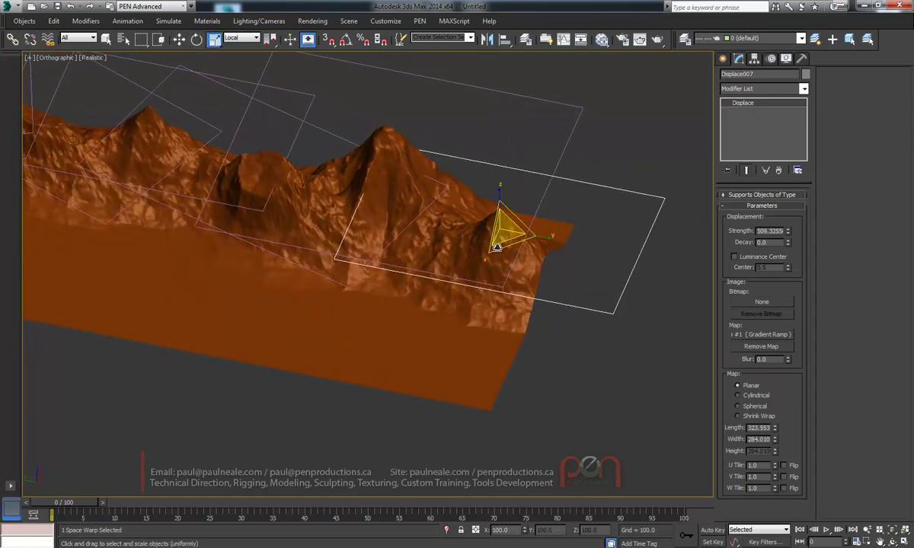
pyautogui.moveTo(489, 254); pyautogui.dragTo(509, 245)
pyautogui.press('e')
pyautogui.moveTo(510, 246)
pyautogui.keyDown('alt'); pyautogui.mouseDown(button='middle')
pyautogui.moveTo(555, 198)
pyautogui.moveTo(526, 210)
pyautogui.moveTo(500, 249)
pyautogui.mouseUp(button='middle'); pyautogui.keyUp('alt')
# Shift Displace007 along its Y axis using the Local coordinate system
pyautogui.press('w')
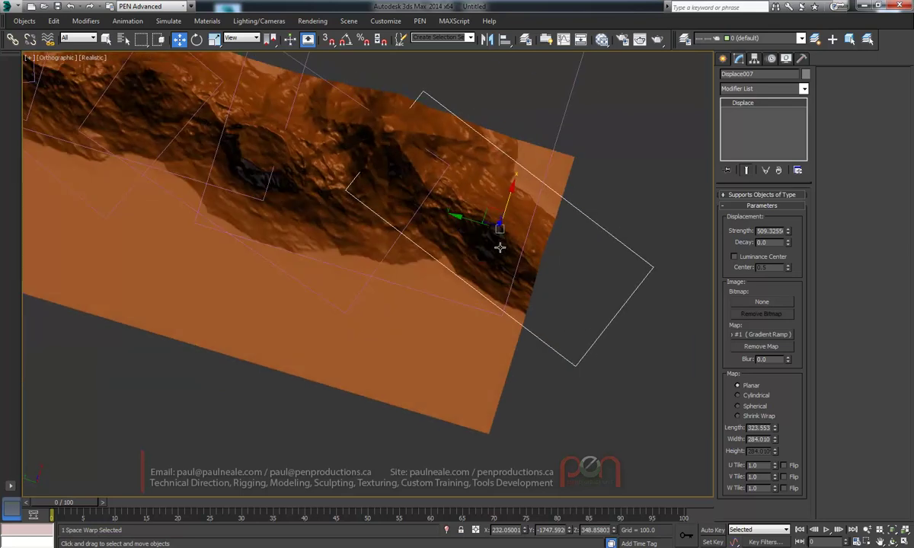
pyautogui.rightClick(518, 231)
pyautogui.click(538, 215)
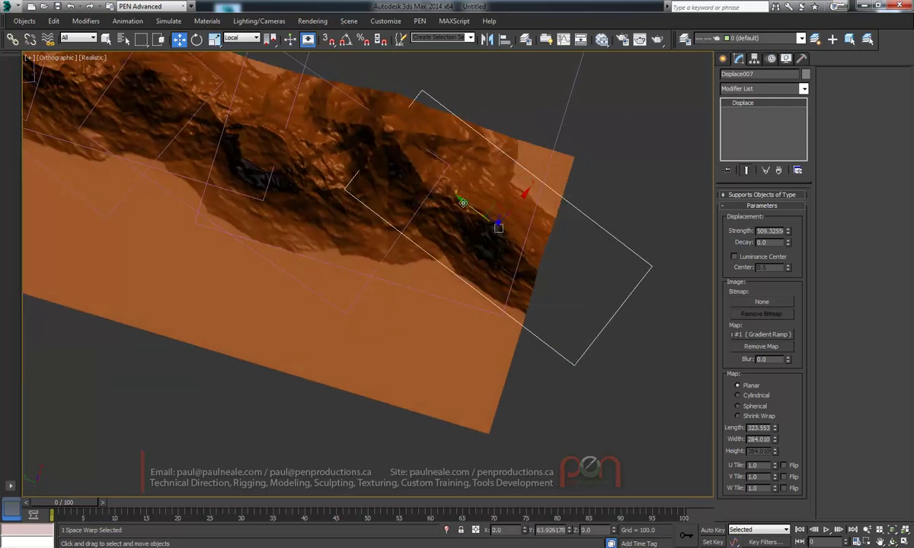
pyautogui.moveTo(462, 202); pyautogui.dragTo(460, 201)
# Rotate Displace003 about its vertical axis by about 10 degrees
pyautogui.keyDown('alt'); pyautogui.moveTo(472, 214); pyautogui.dragTo(384, 224, button='middle'); pyautogui.keyUp('alt')
pyautogui.click(302, 193)
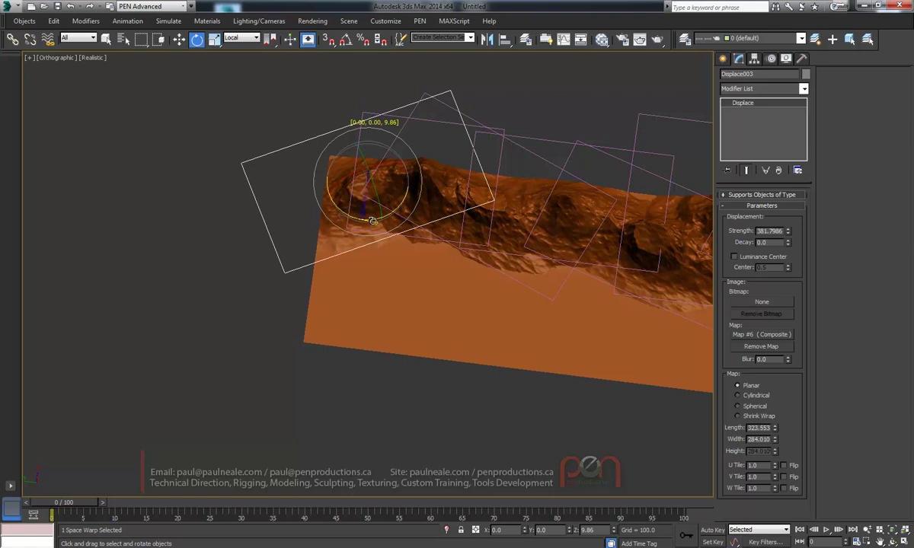
# Move Displace004 in its local XY plane toward the terrain's open side
pyautogui.keyDown('alt'); pyautogui.moveTo(358, 126); pyautogui.dragTo(434, 237, button='middle'); pyautogui.keyUp('alt')
pyautogui.click(427, 236)
pyautogui.press('w')
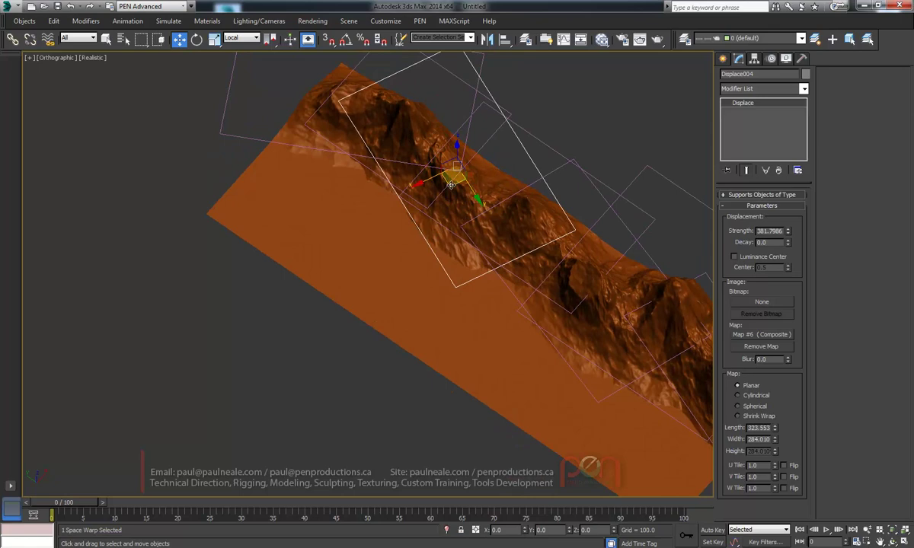
pyautogui.moveTo(451, 185); pyautogui.dragTo(443, 191)
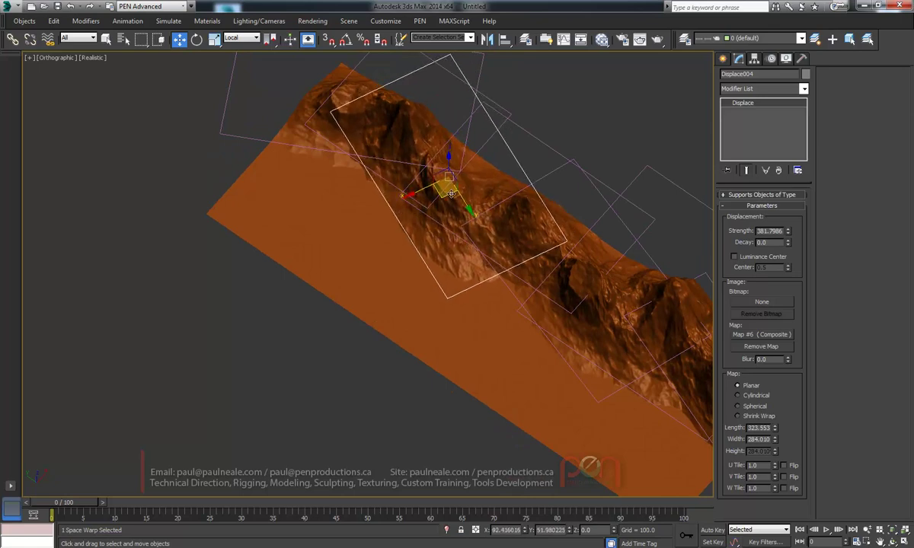
pyautogui.keyDown('alt'); pyautogui.moveTo(443, 190); pyautogui.dragTo(393, 132, button='middle'); pyautogui.keyUp('alt')
# Move Displace001 in its local XY plane, mainly along X toward the terrain's open side
pyautogui.keyDown('alt'); pyautogui.moveTo(470, 96); pyautogui.dragTo(487, 174, button='middle'); pyautogui.keyUp('alt')
pyautogui.click(503, 181)
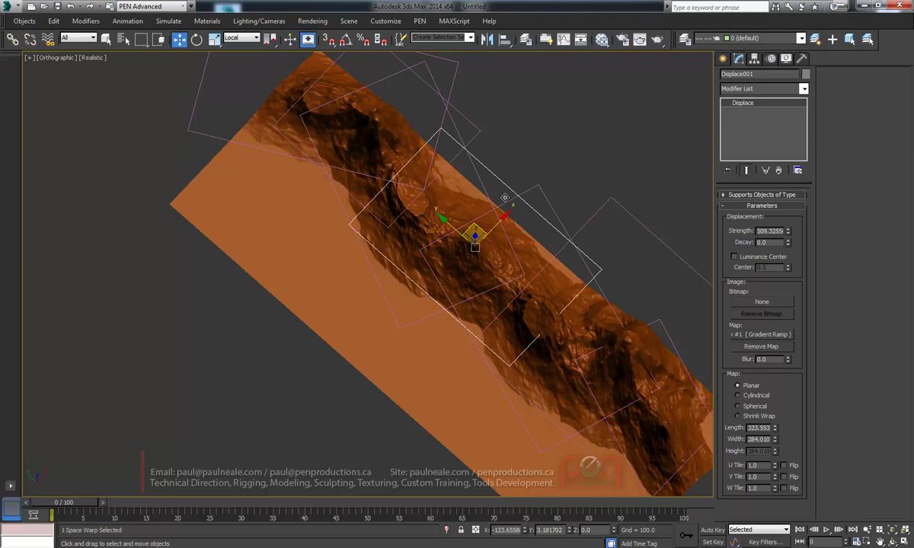
pyautogui.keyDown('alt'); pyautogui.moveTo(505, 185); pyautogui.dragTo(413, 107, button='middle'); pyautogui.keyUp('alt')
pyautogui.moveTo(416, 115); pyautogui.dragTo(424, 109)
pyautogui.keyDown('alt'); pyautogui.moveTo(433, 129); pyautogui.dragTo(408, 84, button='middle'); pyautogui.keyUp('alt')
# Clone Displace002 along X as a copy over the plane's flat side and start binding it to a space warp target
pyautogui.click(345, 216)
pyautogui.keyDown('shift'); pyautogui.moveTo(345, 216); pyautogui.dragTo(357, 295); pyautogui.keyUp('shift')
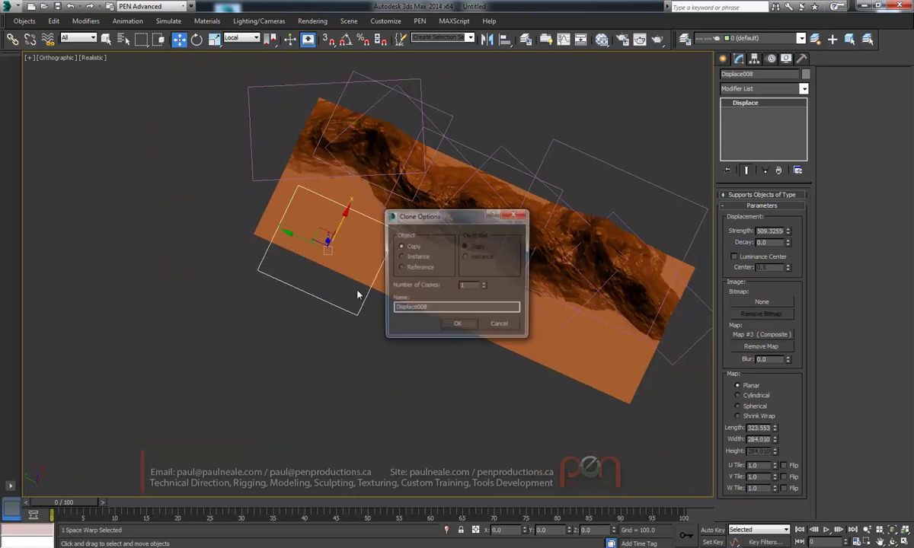
pyautogui.click(470, 329)
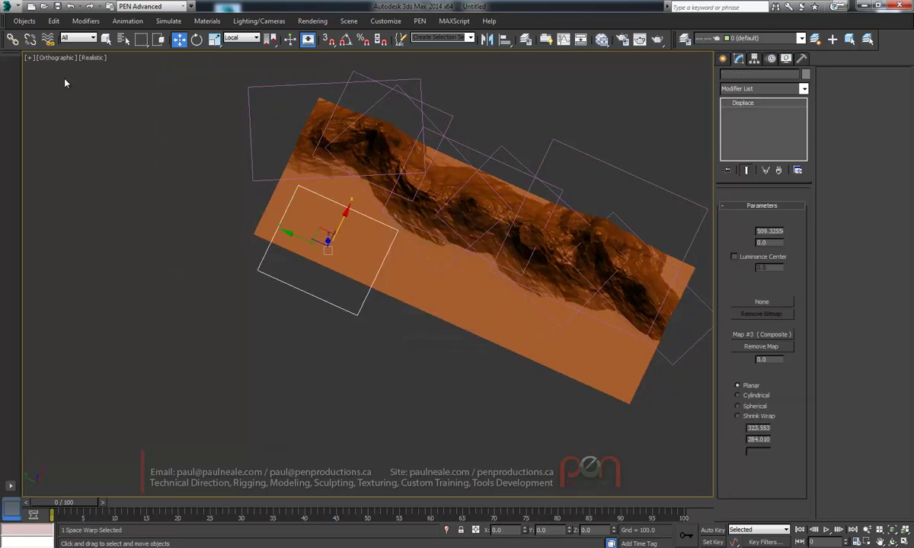
pyautogui.click(47, 39)
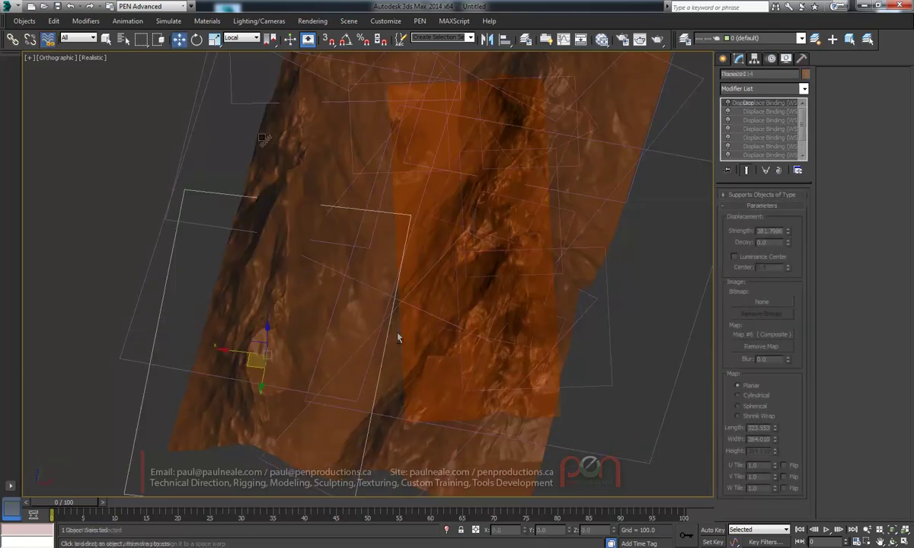
# Create a second plane about 4074 by 864 units in the Top view, running along the valley between the two ridges
pyautogui.keyDown('alt'); pyautogui.moveTo(397, 337); pyautogui.dragTo(357, 253, button='middle'); pyautogui.keyUp('alt')
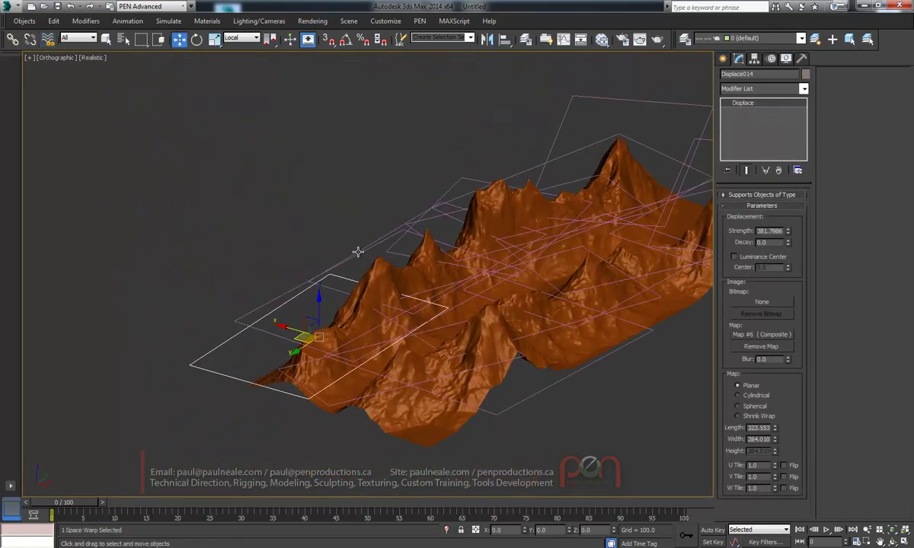
pyautogui.moveTo(411, 261); pyautogui.dragTo(442, 177, button='middle')
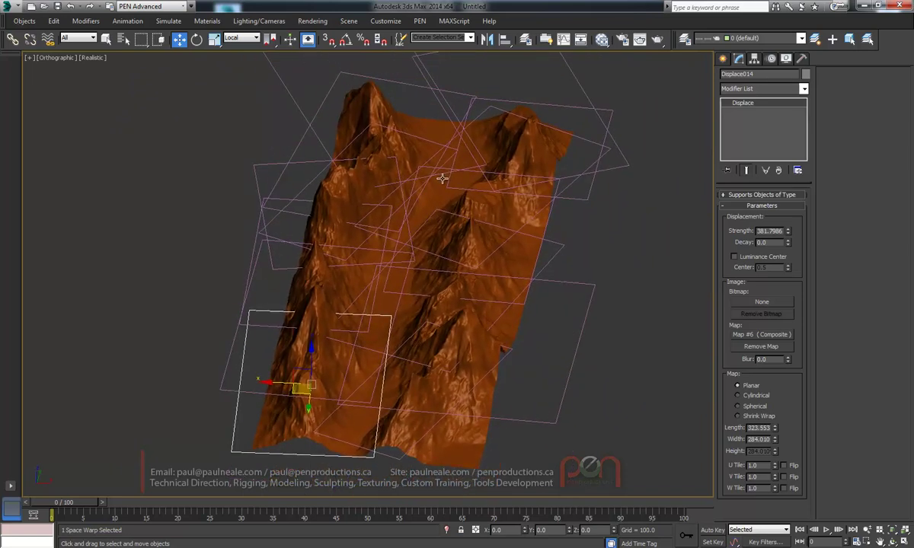
pyautogui.scroll(-3, 482, 216)
pyautogui.keyDown('alt'); pyautogui.moveTo(474, 213); pyautogui.dragTo(466, 249, button='middle'); pyautogui.keyUp('alt')
pyautogui.press('t')
pyautogui.scroll(-10, 414, 139)
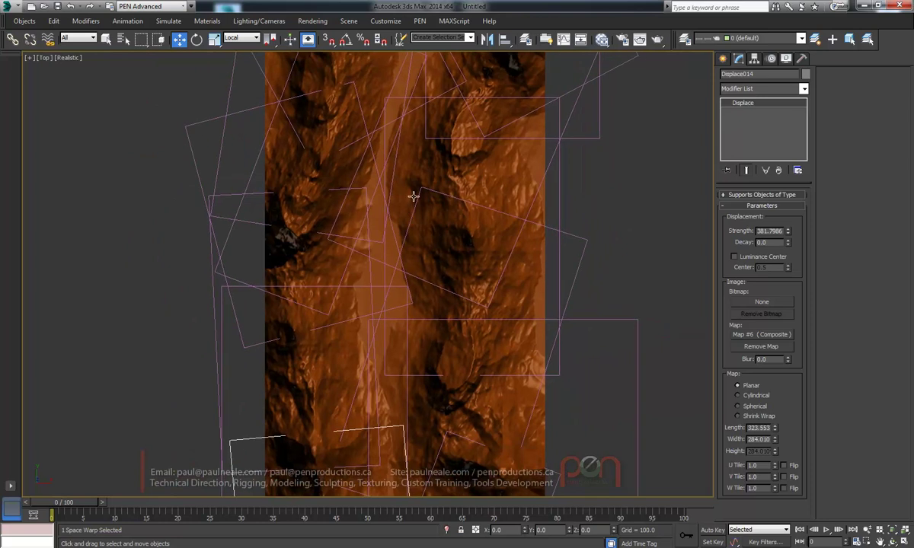
pyautogui.rightClick(555, 219)
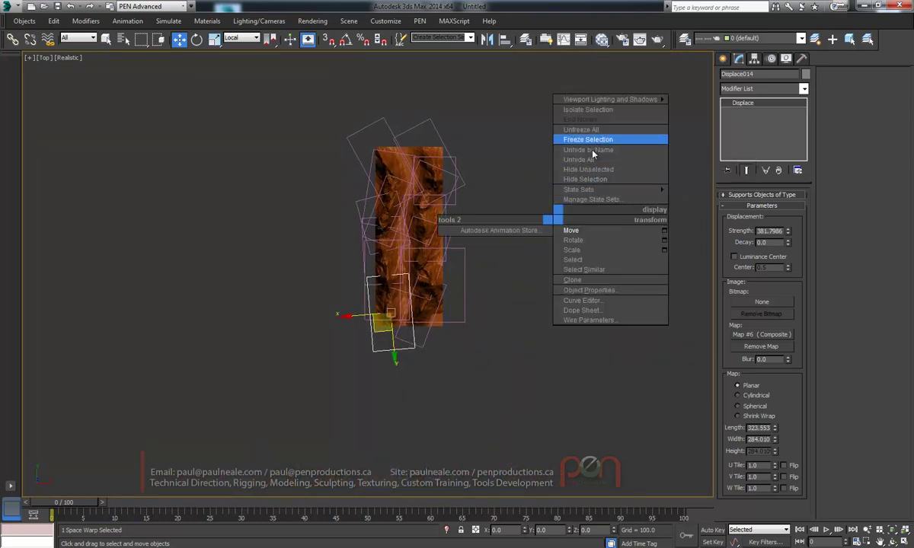
pyautogui.click(482, 174)
pyautogui.keyDown('ctrl'); pyautogui.rightClick(535, 216); pyautogui.keyUp('ctrl')
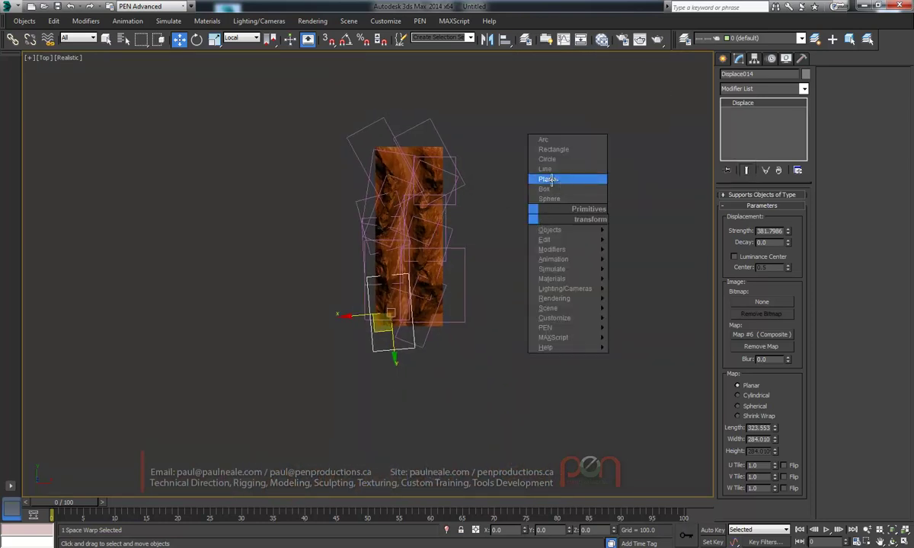
pyautogui.click(549, 179)
pyautogui.scroll(2, 397, 161)
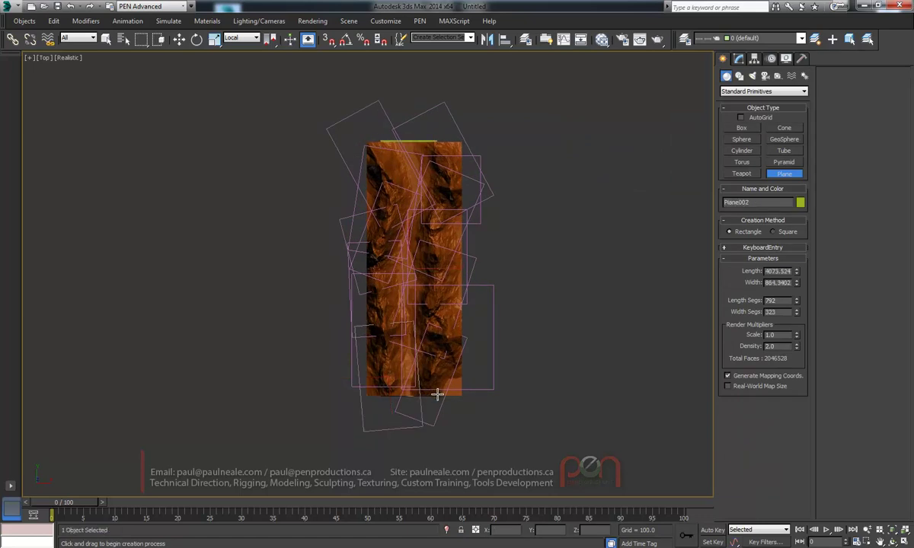
# Lower the new valley plane slightly along Z, by about 5.7 units
pyautogui.moveTo(450, 277)
pyautogui.keyDown('alt'); pyautogui.mouseDown(button='middle')
pyautogui.moveTo(412, 248)
pyautogui.moveTo(438, 251)
pyautogui.moveTo(425, 293)
pyautogui.moveTo(460, 288)
pyautogui.moveTo(457, 275)
pyautogui.mouseUp(button='middle'); pyautogui.keyUp('alt')
pyautogui.rightClick(407, 245)
pyautogui.scroll(5, 425, 297)
pyautogui.moveTo(421, 242); pyautogui.dragTo(423, 243)
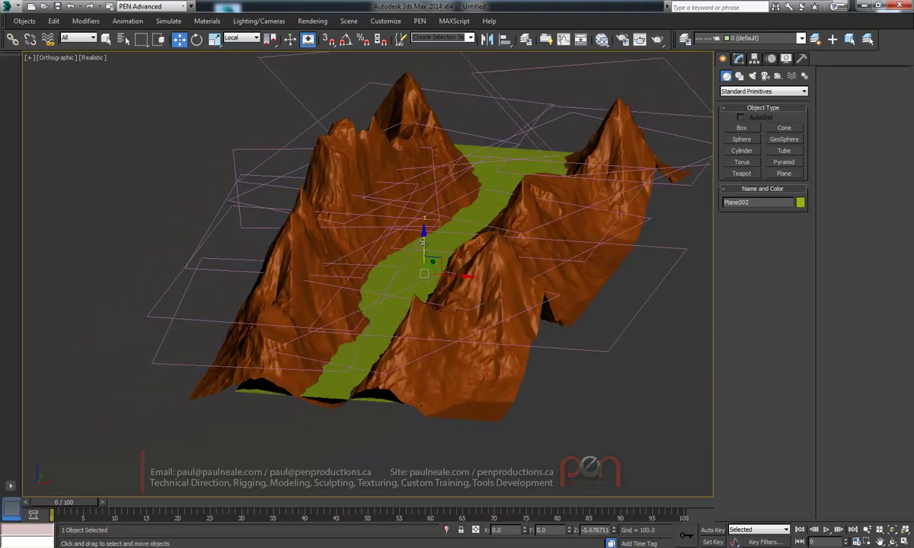
# Change the valley plane's object color to blue
pyautogui.click(800, 202)
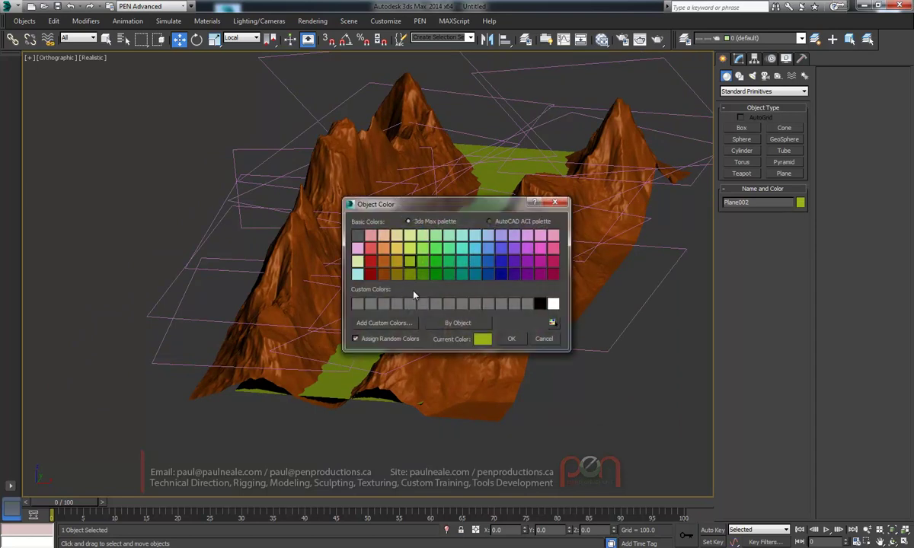
pyautogui.click(517, 339)
pyautogui.keyDown('alt'); pyautogui.moveTo(511, 320); pyautogui.dragTo(474, 279, button='middle'); pyautogui.keyUp('alt')
# Show edged faces and examine the mesh density of the valley plane
pyautogui.press('F4')
pyautogui.scroll(6, 469, 363)
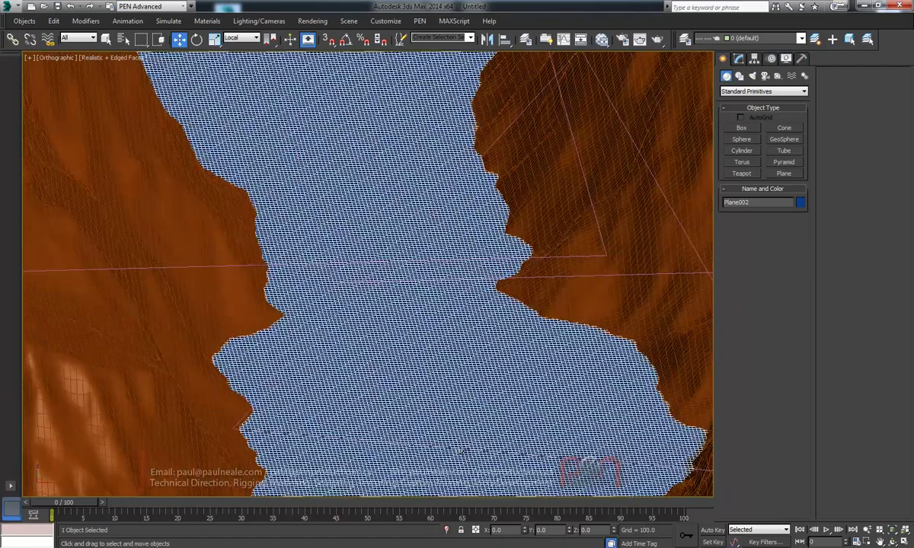
pyautogui.moveTo(469, 363)
pyautogui.keyDown('alt'); pyautogui.mouseDown(button='middle')
pyautogui.moveTo(439, 310)
pyautogui.moveTo(468, 285)
pyautogui.mouseUp(button='middle'); pyautogui.keyUp('alt')
pyautogui.scroll(-8, 457, 342)
# Add an Arch & Design material in the Slate Material Editor above the Map #1 node and assign it to the valley plane
pyautogui.press('m')
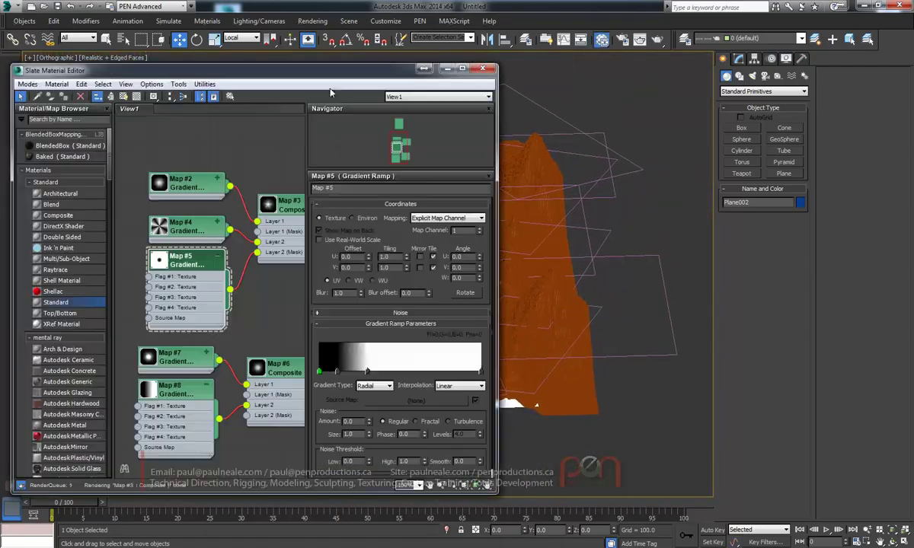
pyautogui.moveTo(344, 76); pyautogui.dragTo(357, 75)
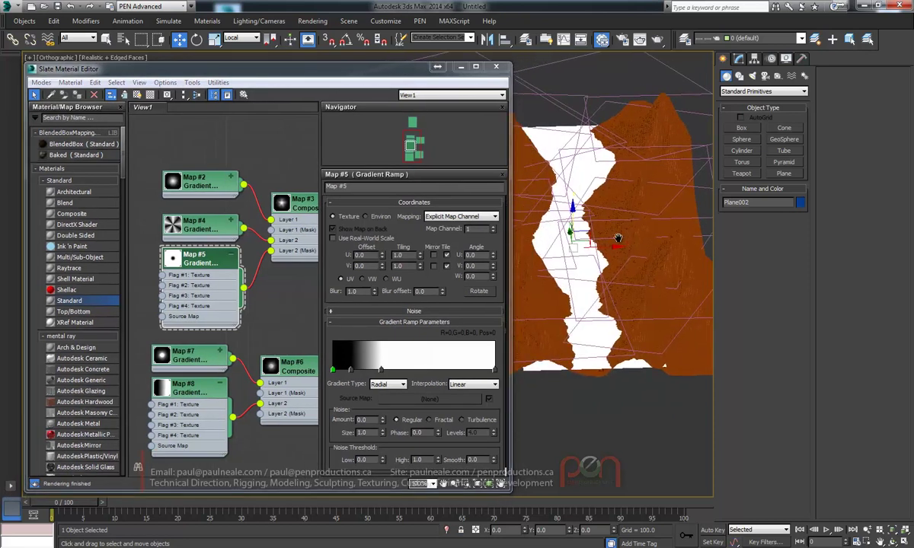
pyautogui.moveTo(253, 160); pyautogui.dragTo(222, 246, button='middle')
pyautogui.moveTo(227, 185); pyautogui.dragTo(235, 340, button='middle')
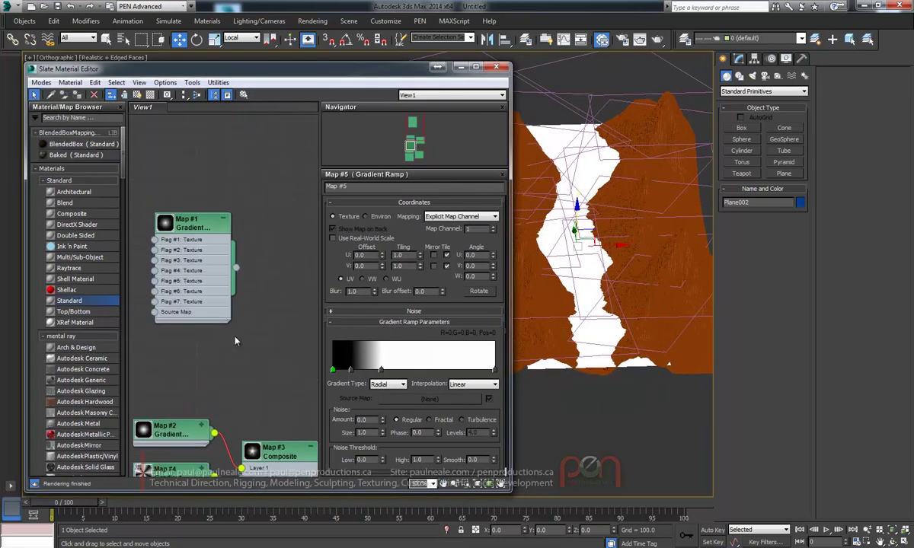
pyautogui.moveTo(228, 259); pyautogui.dragTo(230, 368, button='middle')
pyautogui.scroll(1, 230, 367)
pyautogui.moveTo(230, 159); pyautogui.dragTo(244, 151)
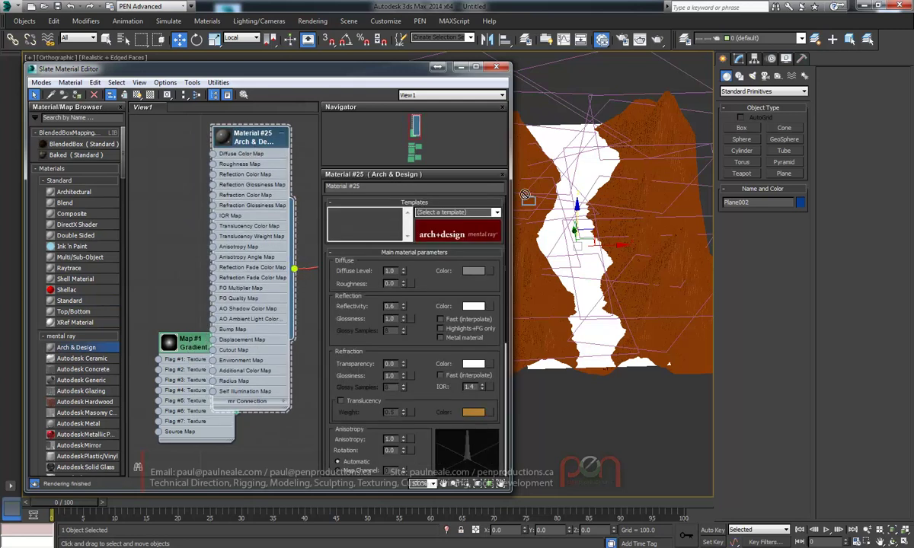
# Return the viewport to Realistic shading without edged faces
pyautogui.scroll(6, 555, 149)
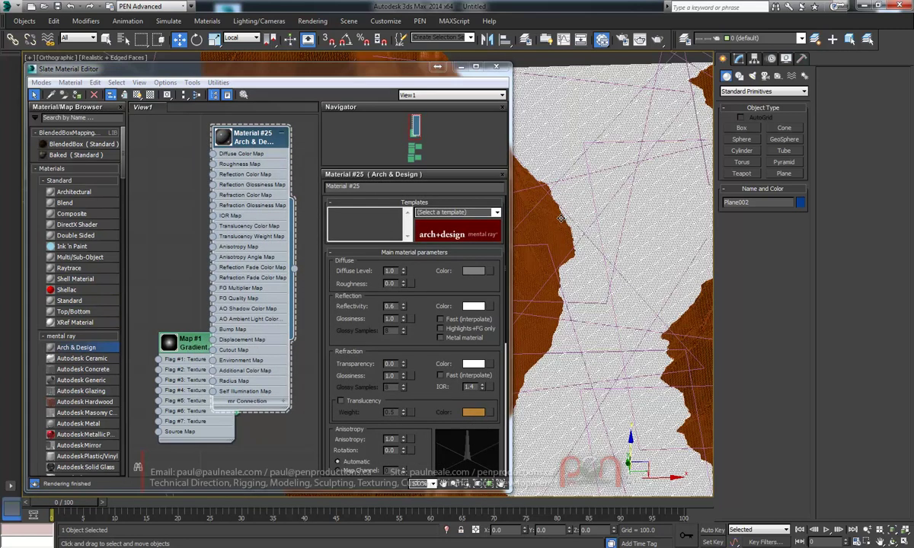
pyautogui.scroll(-3, 567, 203)
pyautogui.moveTo(565, 190); pyautogui.dragTo(543, 171, button='middle')
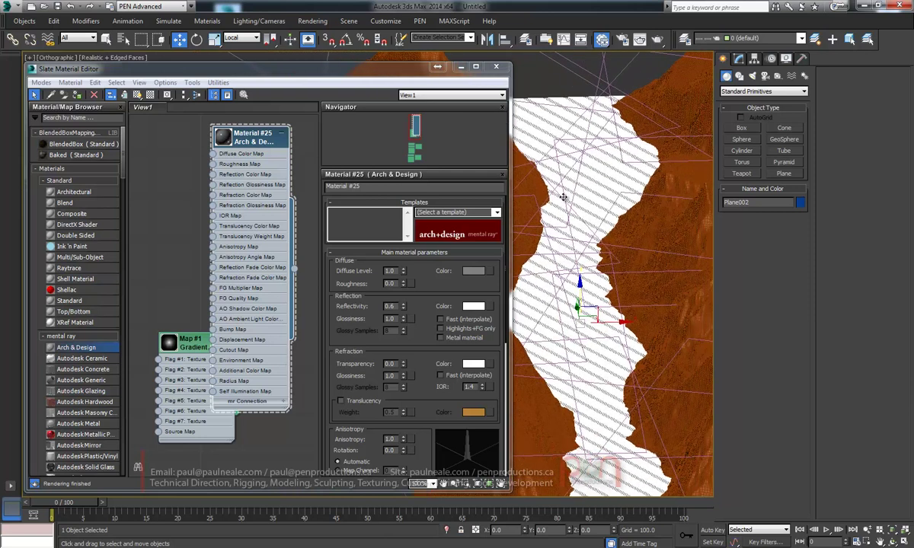
pyautogui.press('F3')
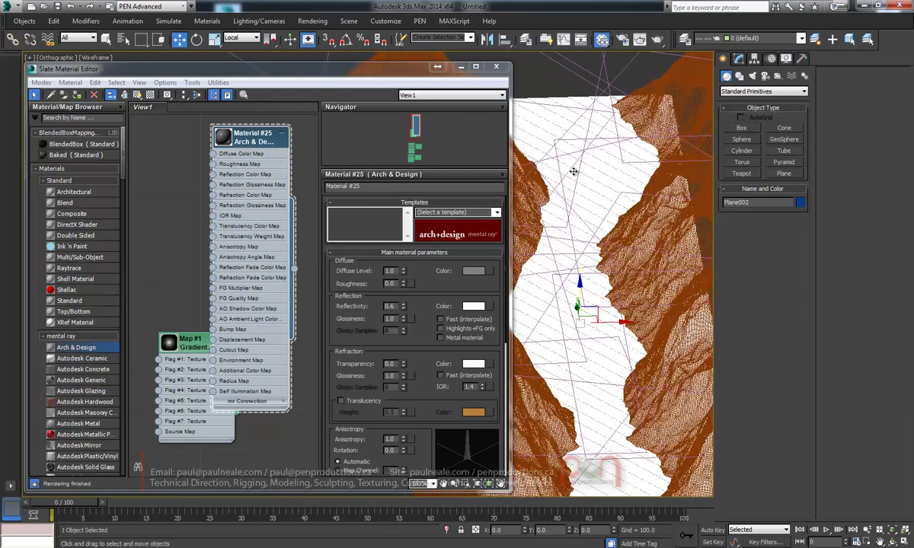
pyautogui.press('F3')
pyautogui.keyDown('alt'); pyautogui.moveTo(569, 172); pyautogui.dragTo(559, 160, button='middle'); pyautogui.keyUp('alt')
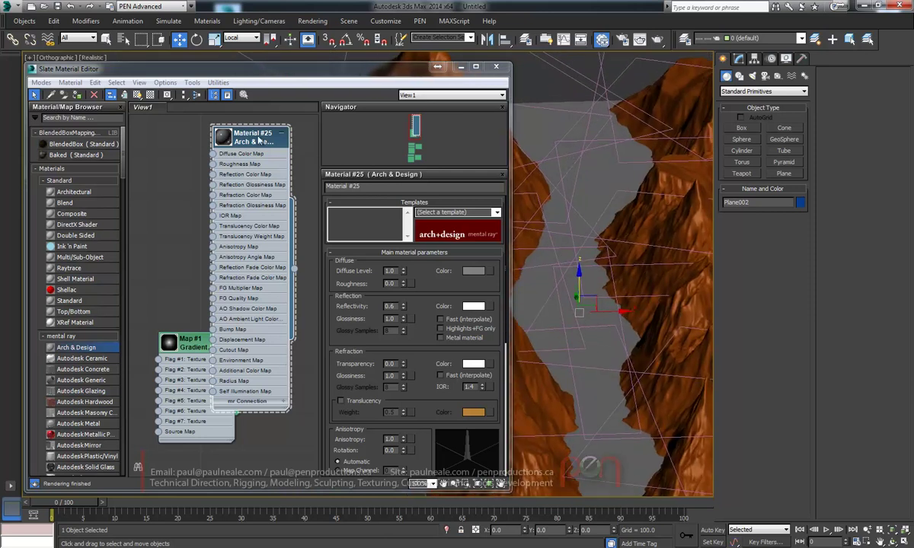
# Apply the "Water, Reflective surface" template to the Arch & Design material
pyautogui.click(455, 213)
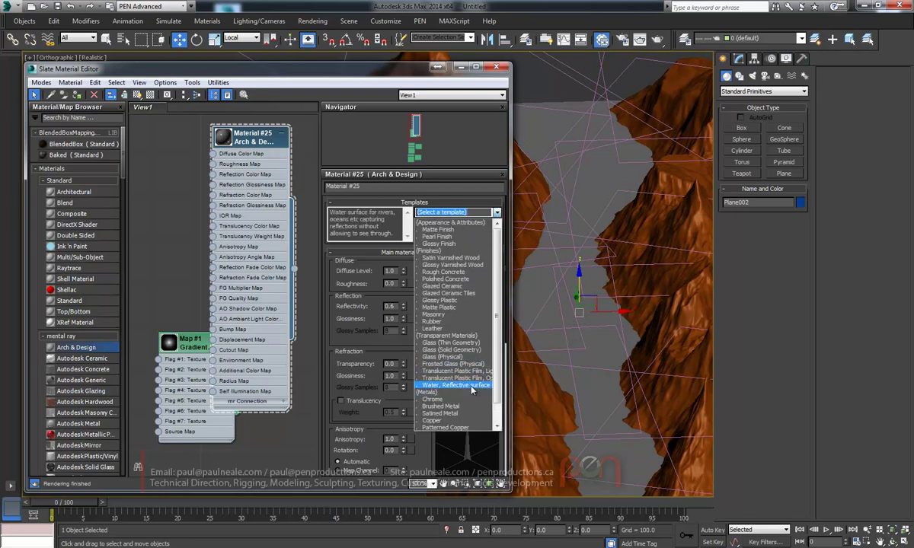
pyautogui.click(476, 387)
pyautogui.keyDown('alt'); pyautogui.moveTo(587, 301); pyautogui.dragTo(579, 262, button='middle'); pyautogui.keyUp('alt')
pyautogui.moveTo(405, 73); pyautogui.dragTo(408, 68)
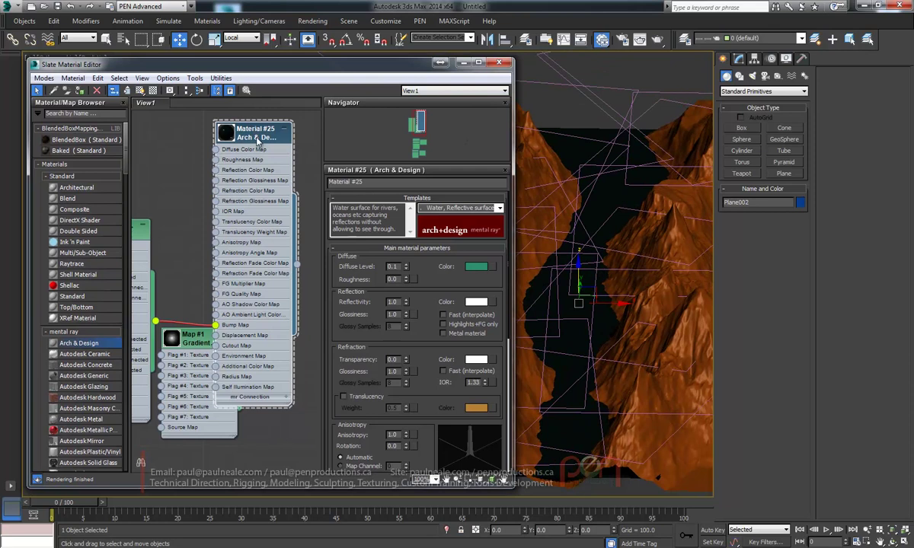
# Close the Slate Material Editor and lower the water plane slightly along Z in the valley
pyautogui.moveTo(257, 137); pyautogui.dragTo(277, 126)
pyautogui.click(499, 63)
pyautogui.moveTo(601, 203); pyautogui.dragTo(586, 191, button='middle')
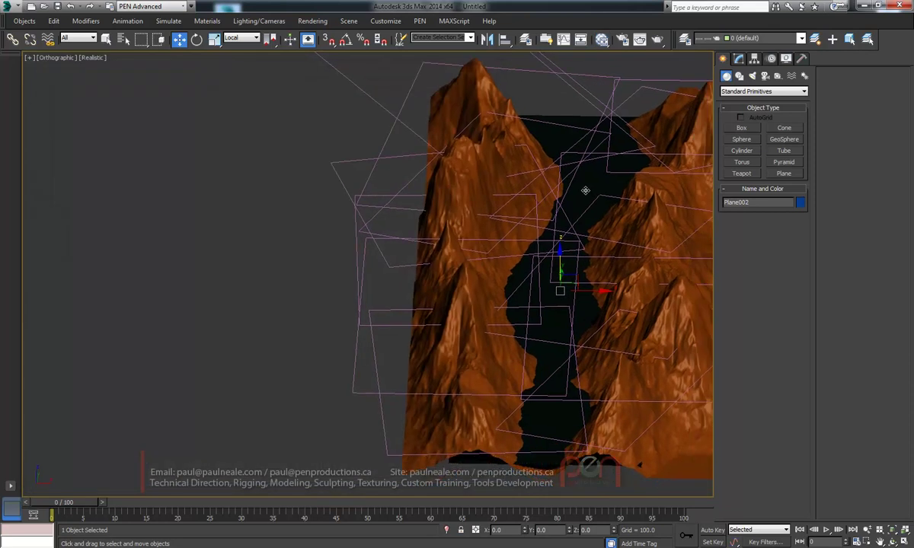
pyautogui.moveTo(596, 224); pyautogui.dragTo(536, 318, button='middle')
pyautogui.scroll(2, 560, 242)
pyautogui.scroll(5, 525, 335)
pyautogui.keyDown('alt'); pyautogui.moveTo(520, 387); pyautogui.dragTo(497, 262, button='middle'); pyautogui.keyUp('alt')
pyautogui.moveTo(484, 245); pyautogui.dragTo(482, 251)
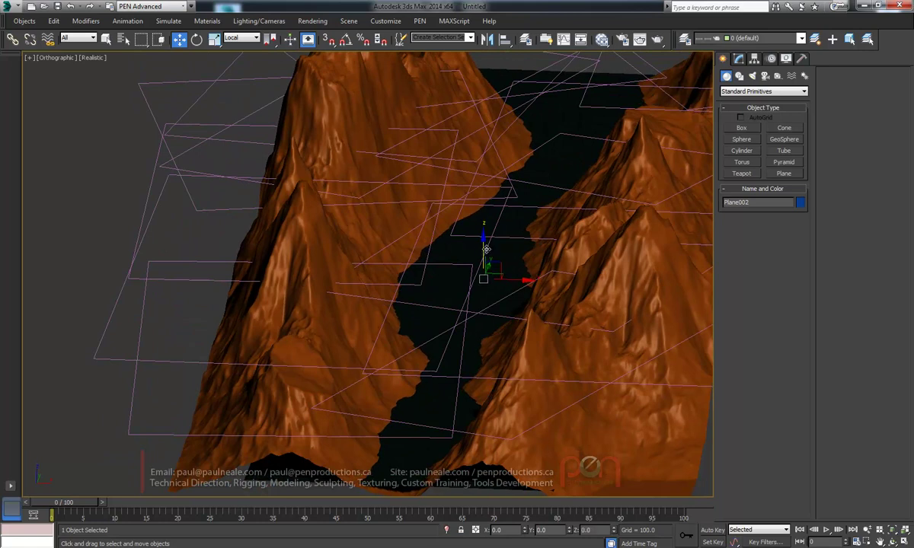
# Shift the Displace011 and Displace012 space warps slightly to reshape the mountains on the valley's left side
pyautogui.keyDown('alt'); pyautogui.moveTo(486, 249); pyautogui.dragTo(413, 241, button='middle'); pyautogui.keyUp('alt')
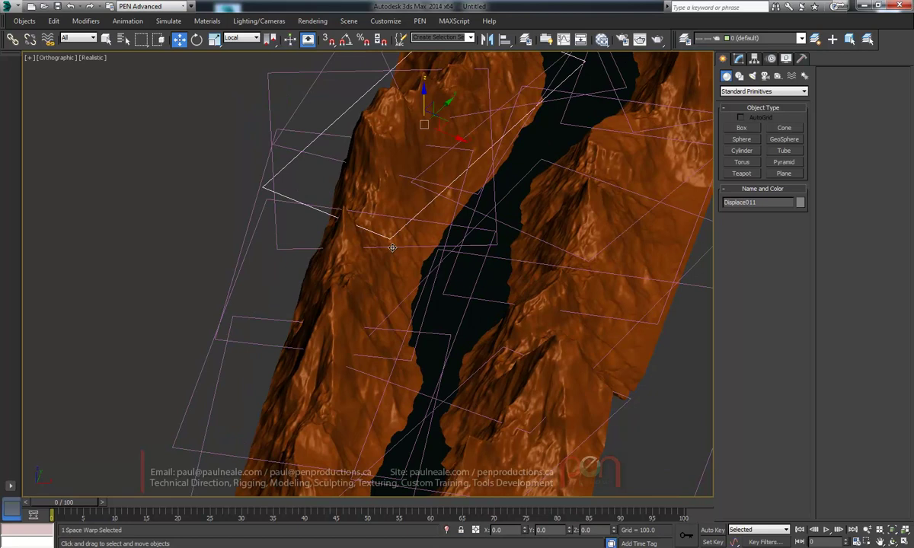
pyautogui.moveTo(376, 171); pyautogui.dragTo(395, 177)
pyautogui.moveTo(256, 226); pyautogui.dragTo(269, 223)
pyautogui.keyDown('alt'); pyautogui.moveTo(384, 245); pyautogui.dragTo(398, 210, button='middle'); pyautogui.keyUp('alt')
pyautogui.moveTo(397, 210); pyautogui.dragTo(409, 321, button='middle')
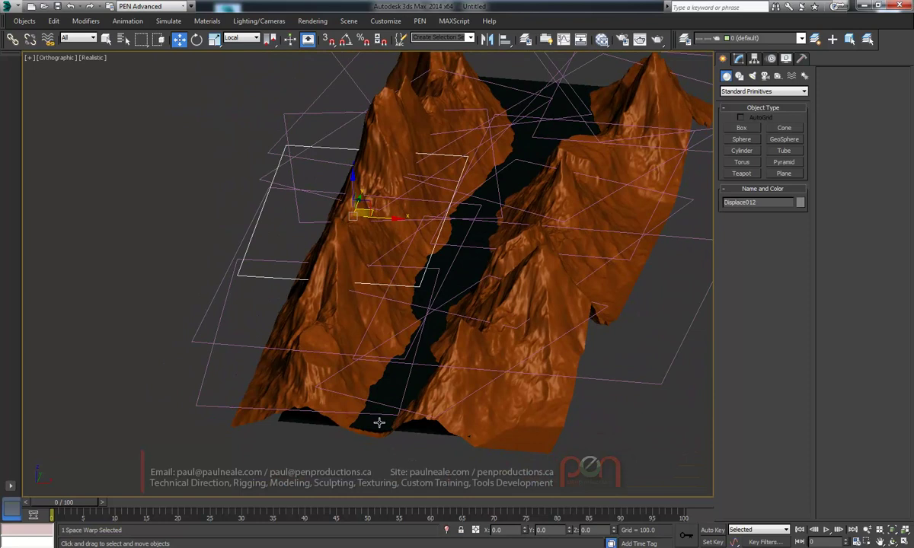
# Name the valley's water plane Water and add a Noise modifier to it
pyautogui.click(440, 349)
pyautogui.click(738, 59)
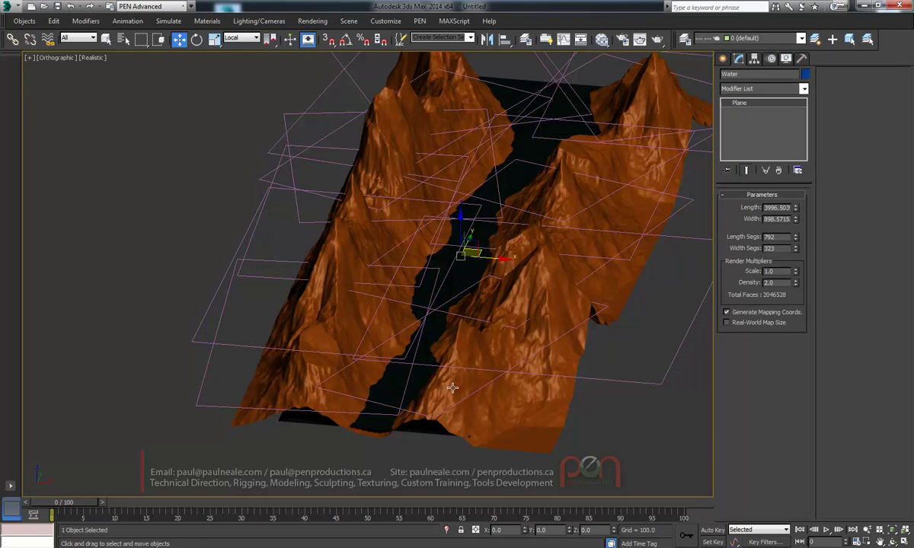
pyautogui.keyDown('alt'); pyautogui.moveTo(475, 283); pyautogui.dragTo(447, 307, button='middle'); pyautogui.keyUp('alt')
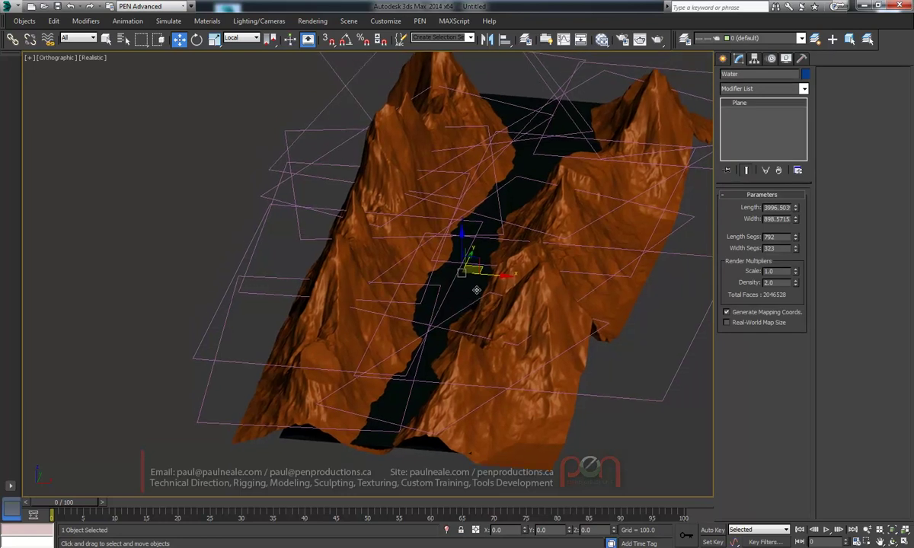
pyautogui.press('x')
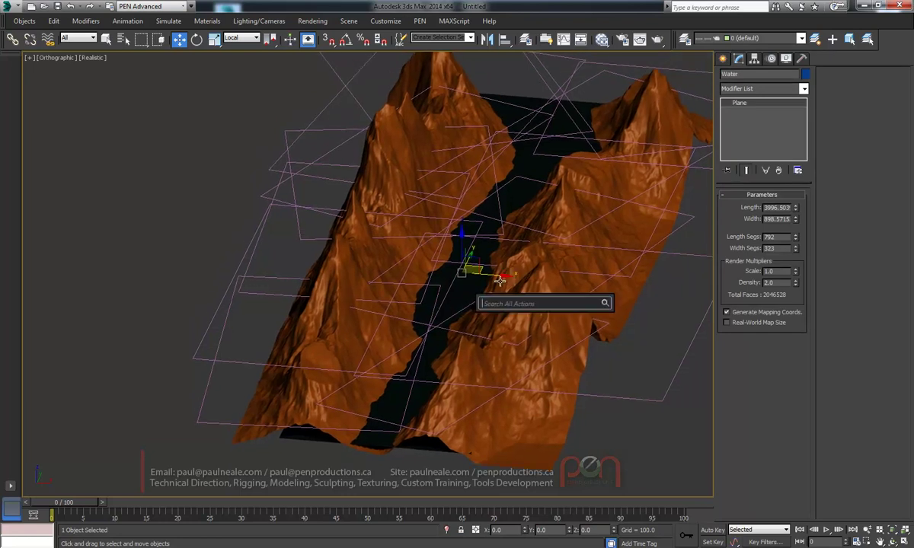
pyautogui.write('noise')
pyautogui.press('Return')
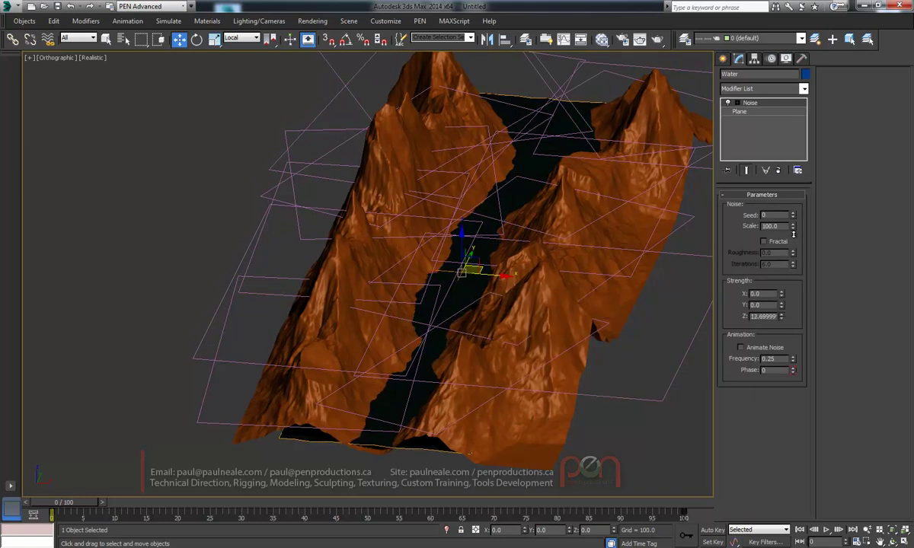
# Set the Noise modifier's Scale to about 50.4 and its Z Strength to about 15.7
pyautogui.moveTo(793, 228); pyautogui.dragTo(793, 216)
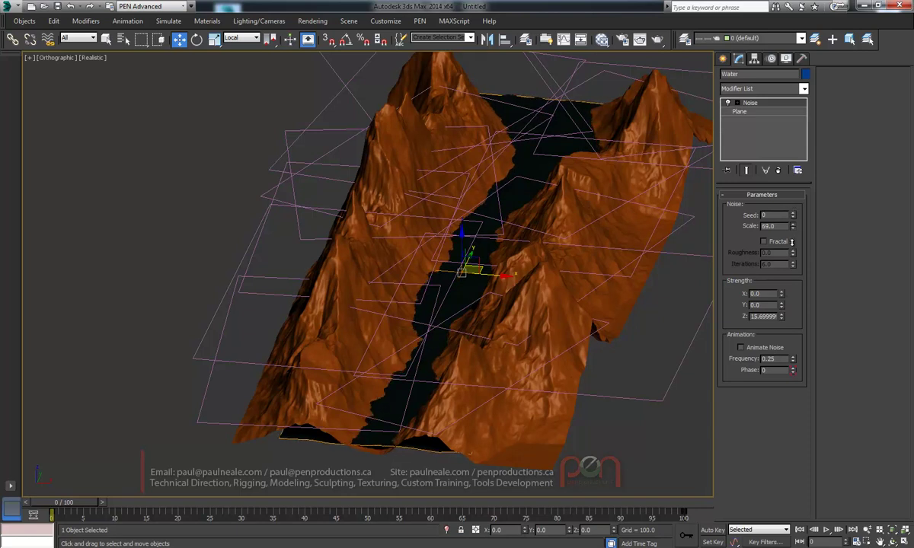
pyautogui.scroll(8, 413, 393)
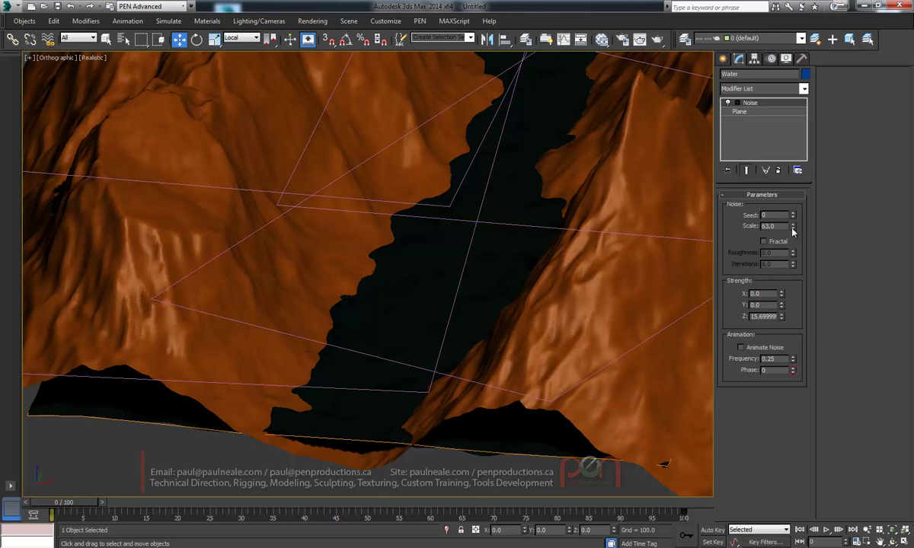
pyautogui.moveTo(793, 230); pyautogui.dragTo(791, 236)
pyautogui.scroll(-5, 497, 303)
pyautogui.moveTo(479, 259); pyautogui.dragTo(453, 253, button='middle')
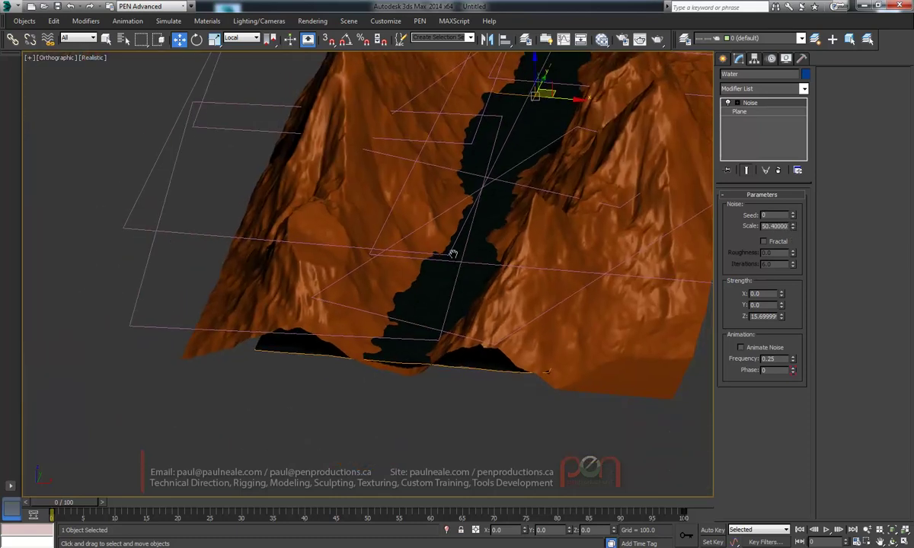
# Scale the Noise modifier's gizmo along X so it extends wider than the water plane
pyautogui.press('1')
pyautogui.moveTo(409, 305); pyautogui.dragTo(622, 139, button='middle')
pyautogui.press('r')
pyautogui.scroll(5, 442, 292)
pyautogui.scroll(1, 462, 333)
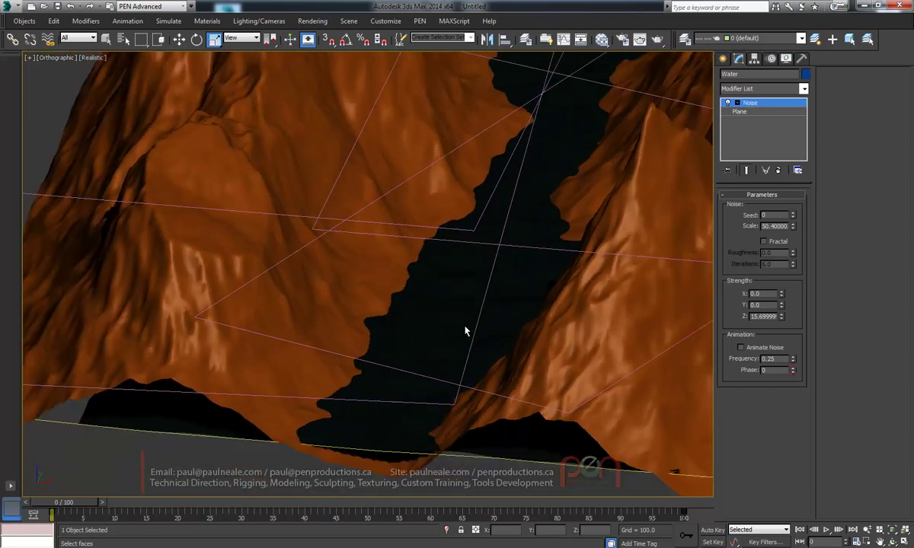
pyautogui.scroll(-3, 463, 330)
pyautogui.moveTo(433, 308); pyautogui.dragTo(410, 316, button='middle')
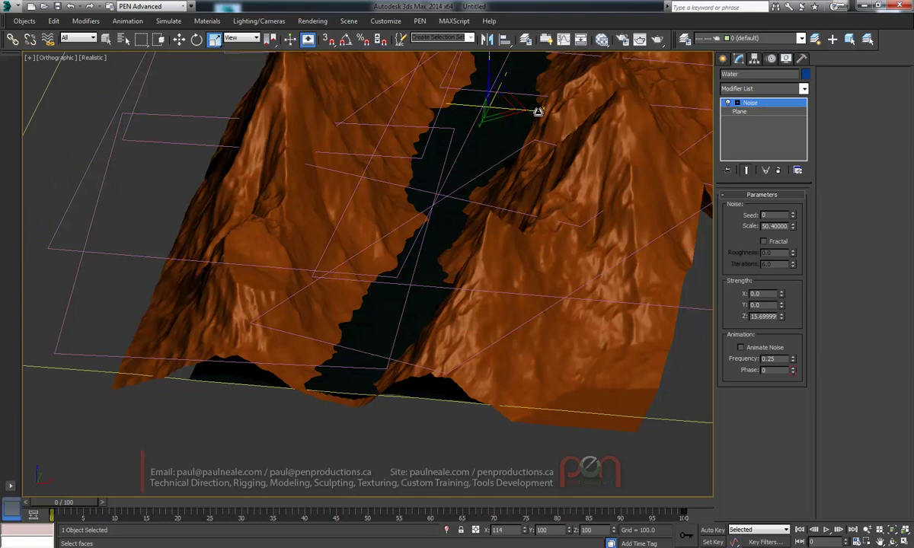
pyautogui.scroll(4, 382, 414)
pyautogui.scroll(-2, 394, 381)
pyautogui.scroll(-1, 393, 381)
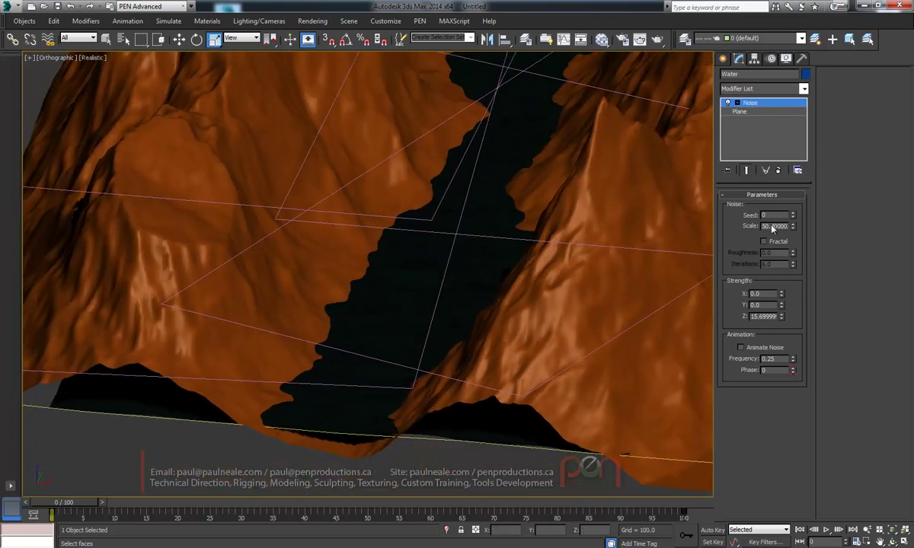
# Try a Noise Z Strength of about 53.4 on the water, and reduce it to about 3.2
pyautogui.moveTo(784, 318); pyautogui.dragTo(784, 299)
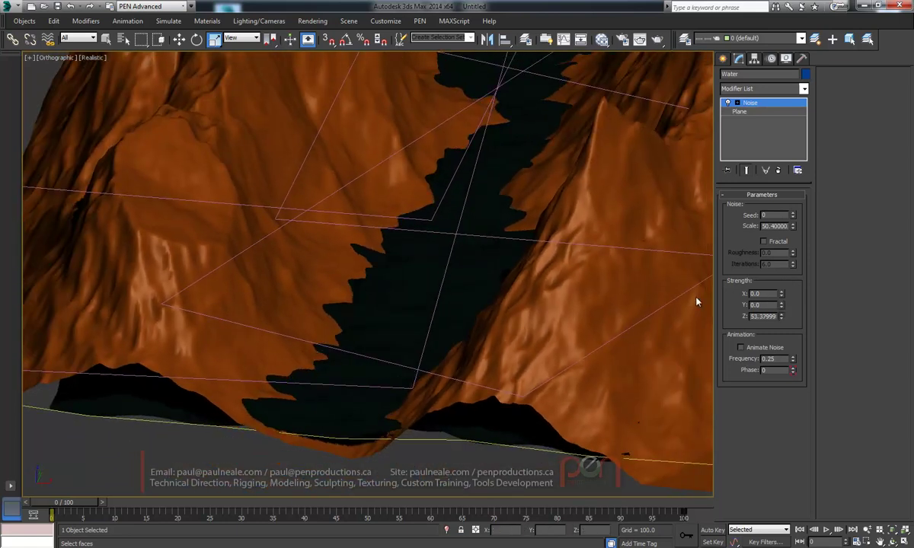
pyautogui.scroll(2, 382, 347)
pyautogui.scroll(1, 384, 358)
pyautogui.scroll(-1, 382, 366)
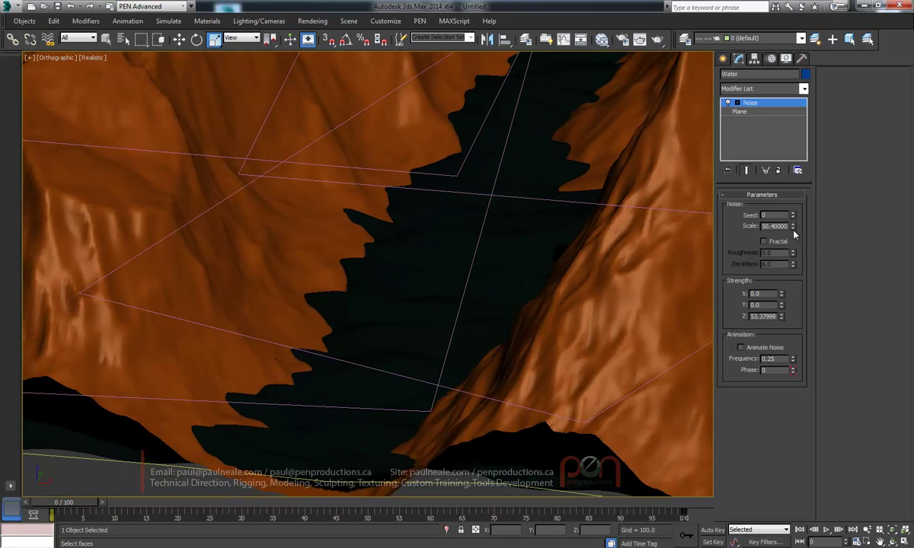
pyautogui.moveTo(783, 318); pyautogui.dragTo(779, 366)
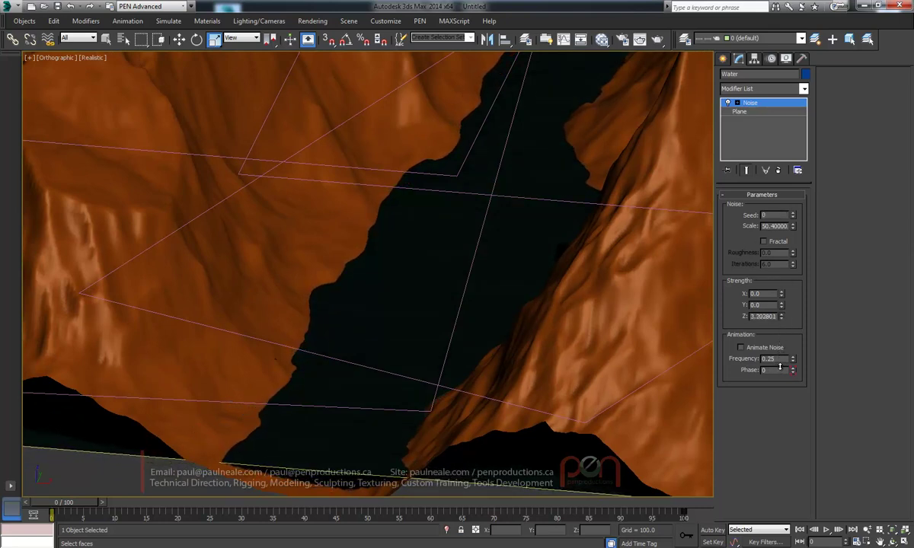
# Set the Noise Scale to about 34.27 and Z Strength to about 4.27, and show edged faces
pyautogui.moveTo(617, 305); pyautogui.dragTo(579, 267, button='middle')
pyautogui.moveTo(795, 230); pyautogui.dragTo(794, 246)
pyautogui.scroll(2, 449, 279)
pyautogui.scroll(-2, 470, 247)
pyautogui.keyDown('alt'); pyautogui.moveTo(471, 244); pyautogui.dragTo(376, 291, button='middle'); pyautogui.keyUp('alt')
pyautogui.press('F4')
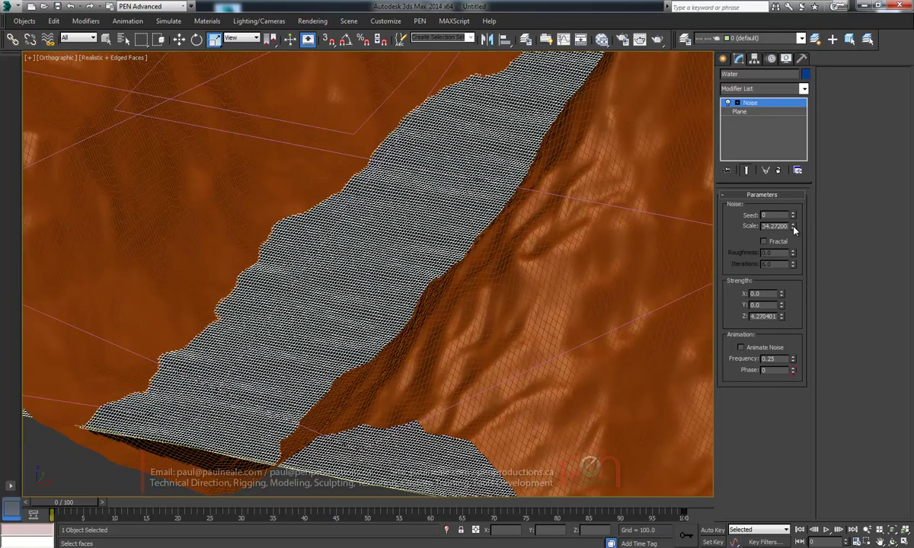
# Enable Fractal noise with about 7.8 iterations, and set Scale to about 32.91 and Z Strength to about 5.03
pyautogui.moveTo(793, 226); pyautogui.dragTo(792, 267)
pyautogui.moveTo(782, 318); pyautogui.dragTo(782, 314)
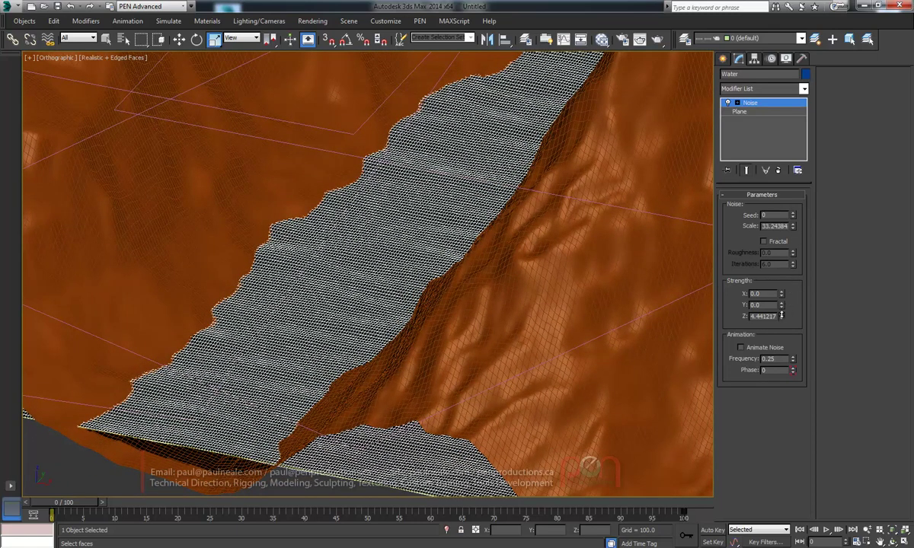
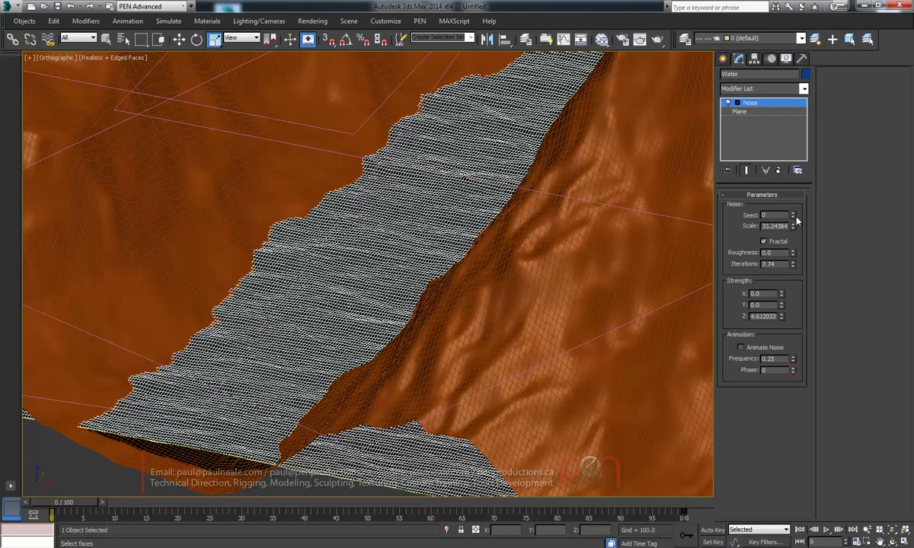
pyautogui.moveTo(793, 232); pyautogui.dragTo(793, 242)
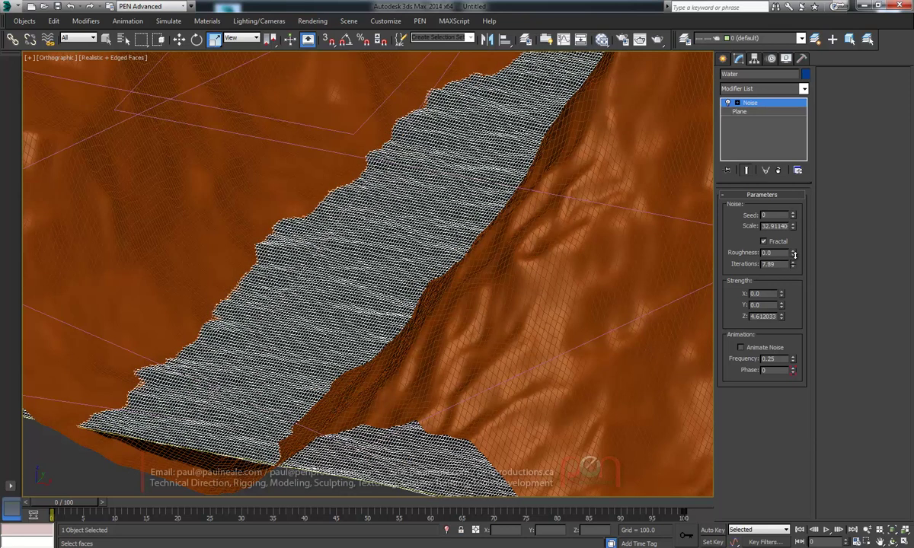
pyautogui.moveTo(784, 319); pyautogui.dragTo(783, 307)
pyautogui.scroll(-10, 489, 278)
pyautogui.keyDown('alt'); pyautogui.moveTo(491, 204); pyautogui.dragTo(569, 292, button='middle'); pyautogui.keyUp('alt')
# Switch to the Move tool and extend the animation range to 1000 frames
pyautogui.rightClick(569, 292)
pyautogui.click(583, 297)
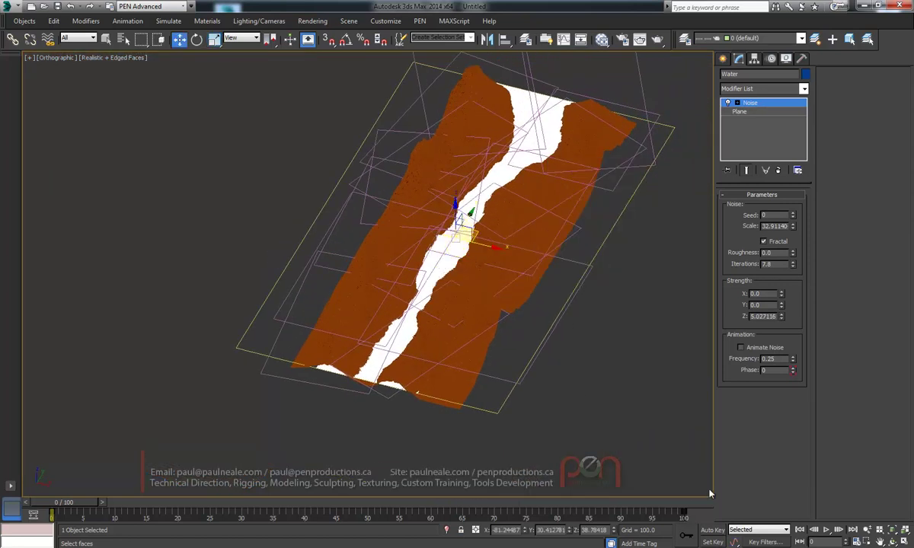
pyautogui.keyDown('ctrl'); pyautogui.keyDown('alt'); pyautogui.moveTo(653, 514); pyautogui.dragTo(599, 511, button='right'); pyautogui.keyUp('alt'); pyautogui.keyUp('ctrl')
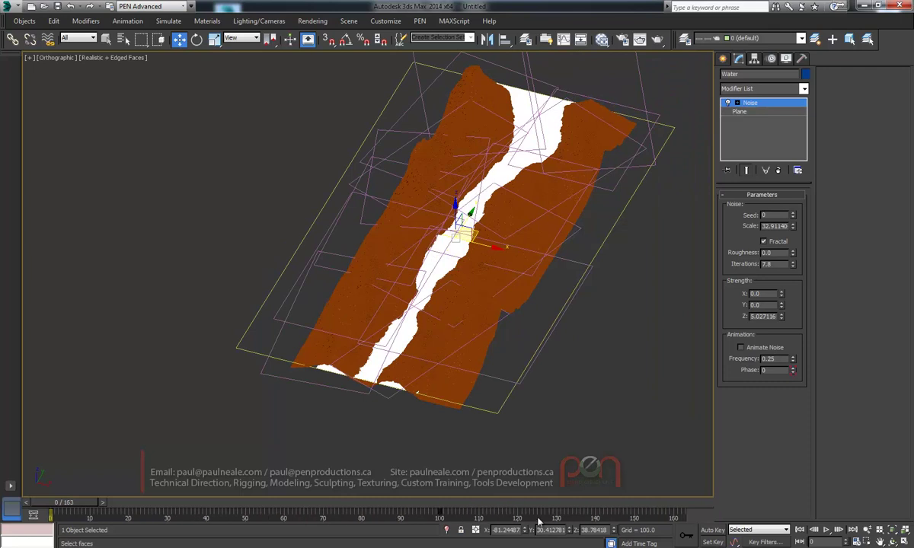
pyautogui.moveTo(537, 523)
pyautogui.keyDown('ctrl'); pyautogui.keyDown('alt'); pyautogui.mouseDown(button='right')
pyautogui.moveTo(638, 518)
pyautogui.moveTo(405, 520)
pyautogui.moveTo(535, 520)
pyautogui.moveTo(526, 520)
pyautogui.mouseUp(button='right'); pyautogui.keyUp('alt'); pyautogui.keyUp('ctrl')
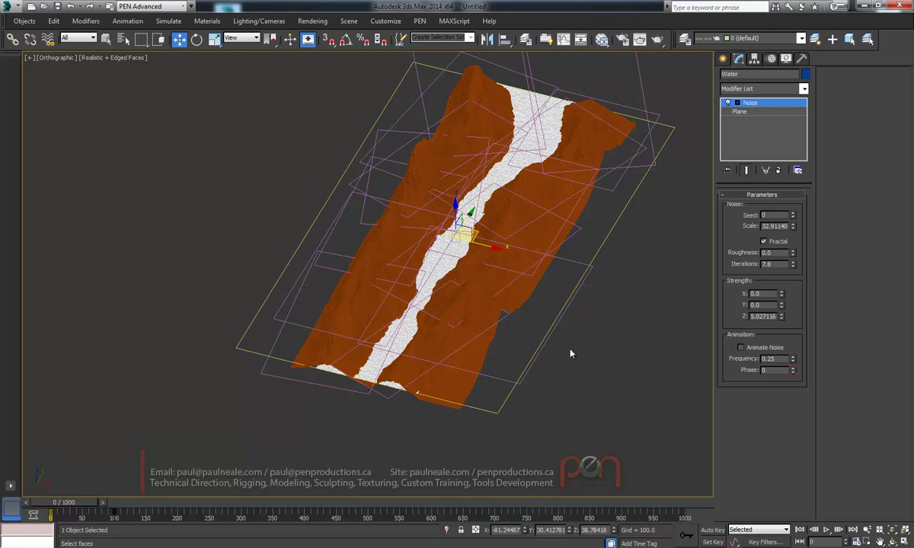
# With Auto Key on at frame 1000, move the Noise gizmo down the river to about Y -2858
pyautogui.keyDown('alt'); pyautogui.moveTo(495, 231); pyautogui.dragTo(440, 296, button='middle'); pyautogui.keyUp('alt')
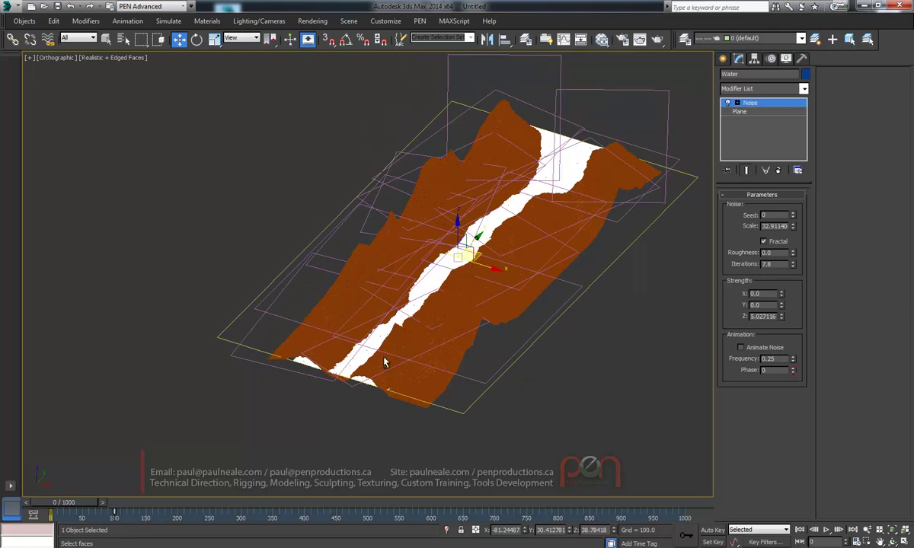
pyautogui.keyDown('alt'); pyautogui.moveTo(385, 362); pyautogui.dragTo(373, 364, button='middle'); pyautogui.keyUp('alt')
pyautogui.keyDown('alt'); pyautogui.moveTo(427, 319); pyautogui.dragTo(464, 322, button='middle'); pyautogui.keyUp('alt')
pyautogui.moveTo(76, 504); pyautogui.dragTo(114, 508)
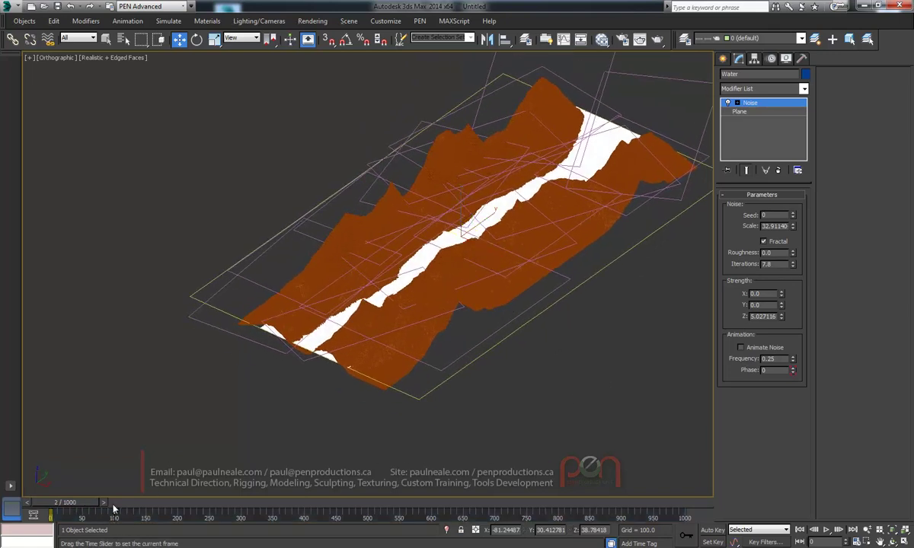
pyautogui.moveTo(691, 497); pyautogui.dragTo(718, 502)
pyautogui.press('n')
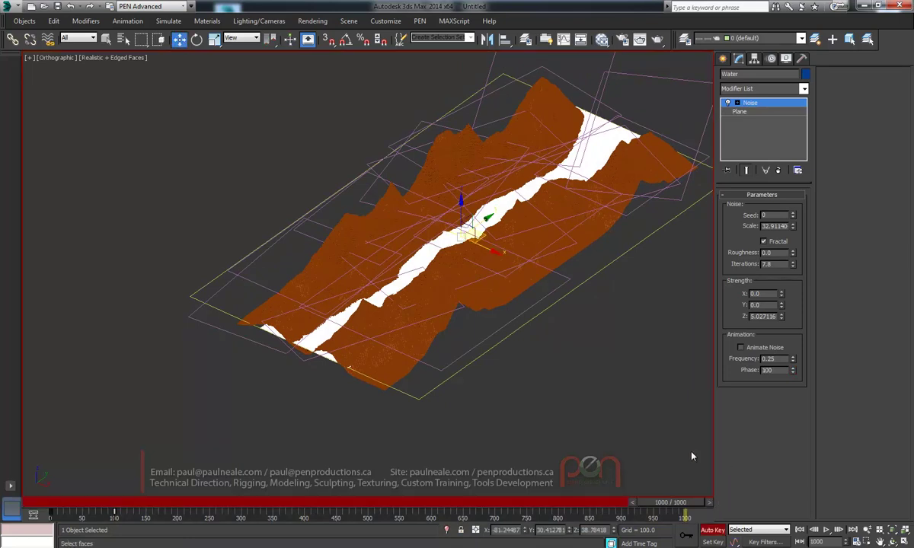
pyautogui.keyDown('alt'); pyautogui.moveTo(529, 278); pyautogui.dragTo(516, 290, button='middle'); pyautogui.keyUp('alt')
pyautogui.moveTo(487, 218); pyautogui.dragTo(296, 369)
pyautogui.scroll(6, 295, 369)
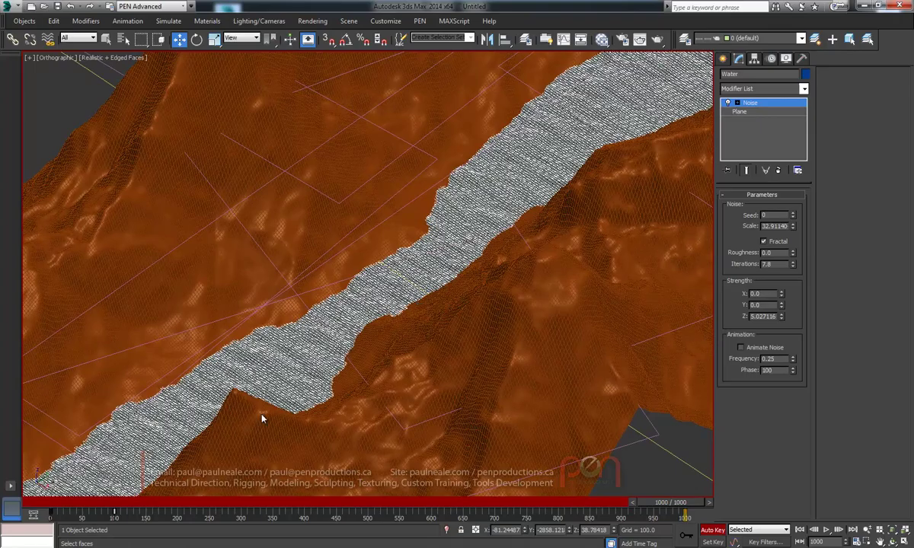
# Move the Noise key at frame 100 to frame 1000, and enable Animate Noise
pyautogui.moveTo(47, 503)
pyautogui.mouseDown()
pyautogui.moveTo(120, 512)
pyautogui.moveTo(216, 504)
pyautogui.moveTo(45, 500)
pyautogui.mouseUp()
pyautogui.press('w')
pyautogui.click(115, 515)
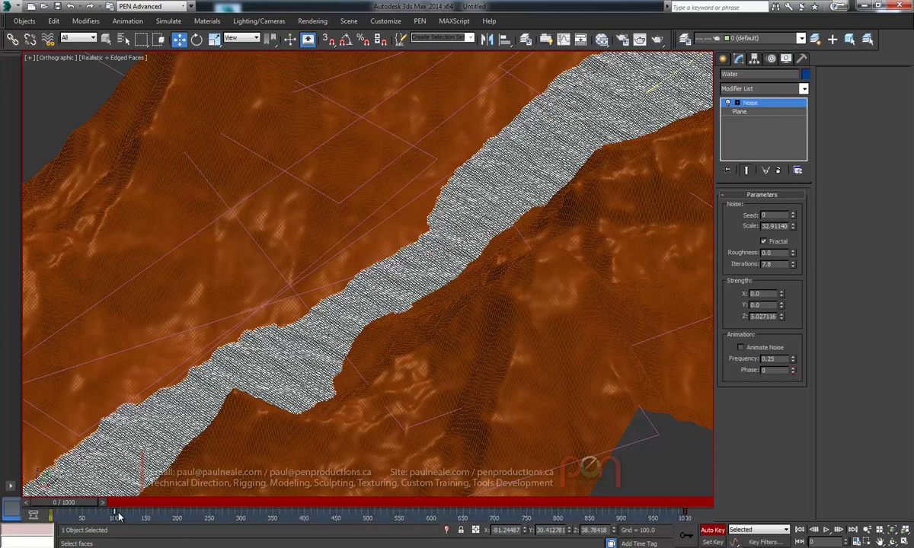
pyautogui.moveTo(113, 512); pyautogui.dragTo(581, 502)
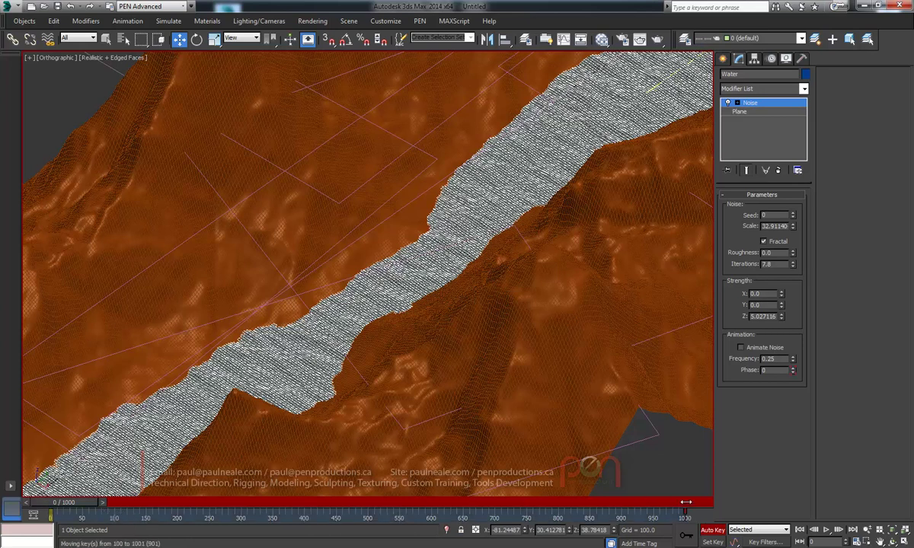
pyautogui.moveTo(687, 501); pyautogui.dragTo(686, 502)
pyautogui.click(743, 348)
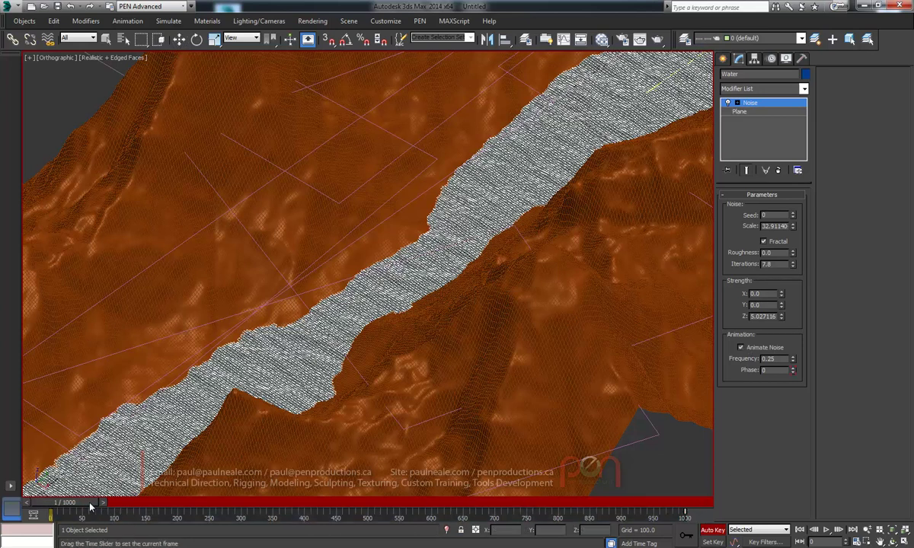
pyautogui.moveTo(103, 502); pyautogui.dragTo(707, 518)
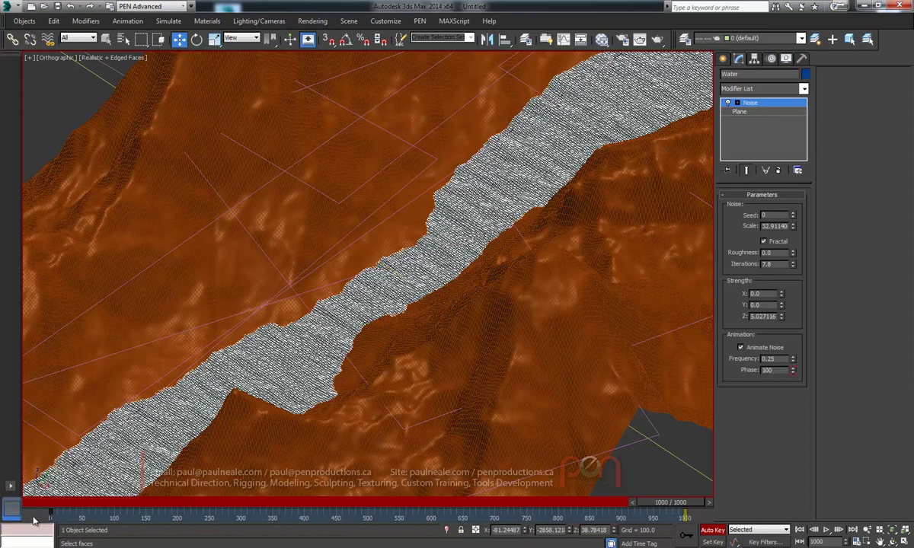
# Examine the X, Y and Z position curves of the Noise gizmo in the mini curve editor, and close it
pyautogui.click(11, 509)
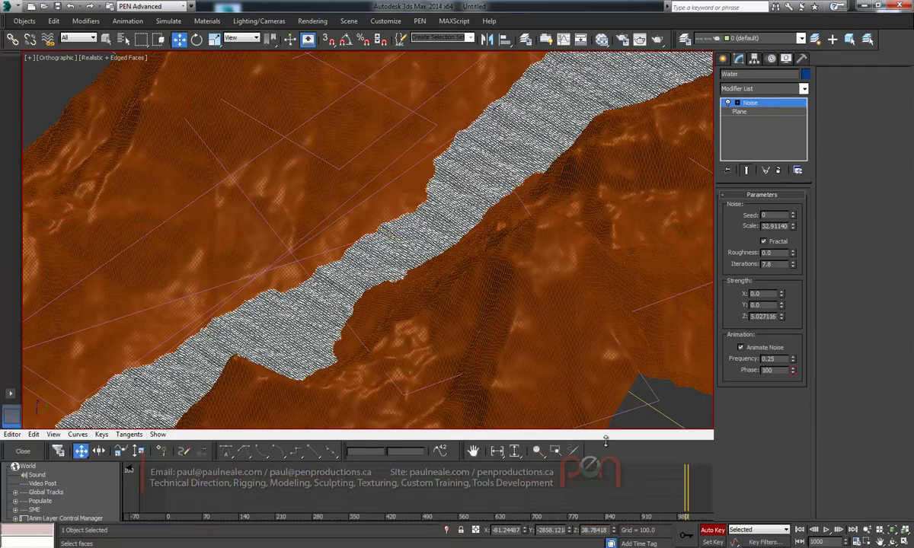
pyautogui.moveTo(605, 441); pyautogui.dragTo(566, 278)
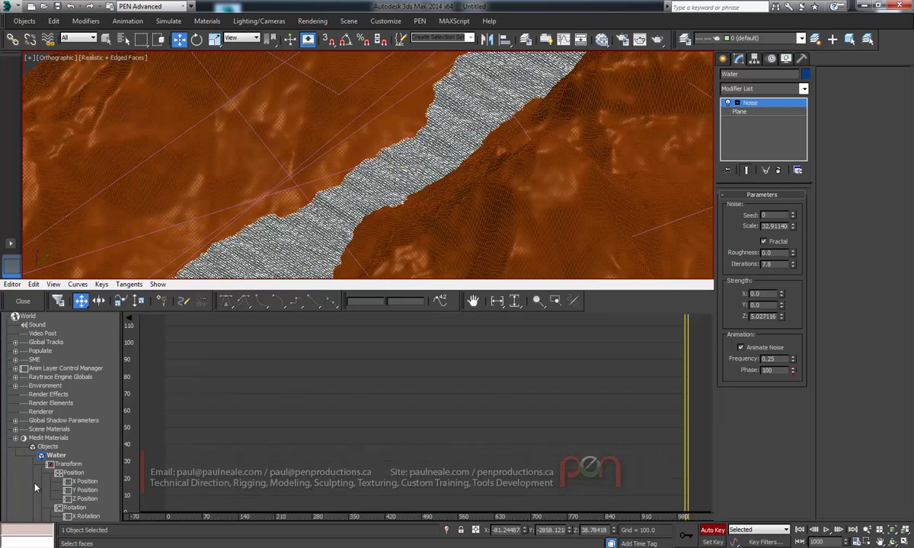
pyautogui.scroll(-5, 35, 488)
pyautogui.click(29, 351)
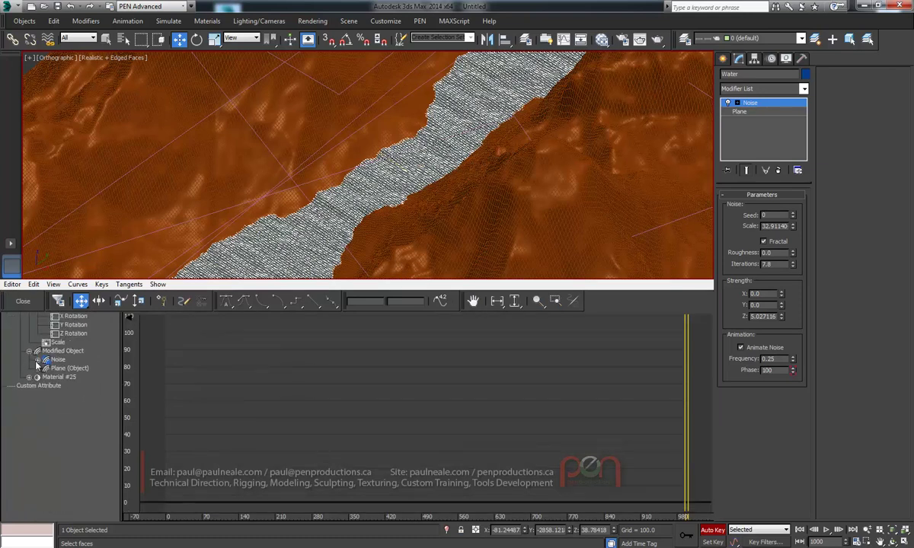
pyautogui.click(37, 359)
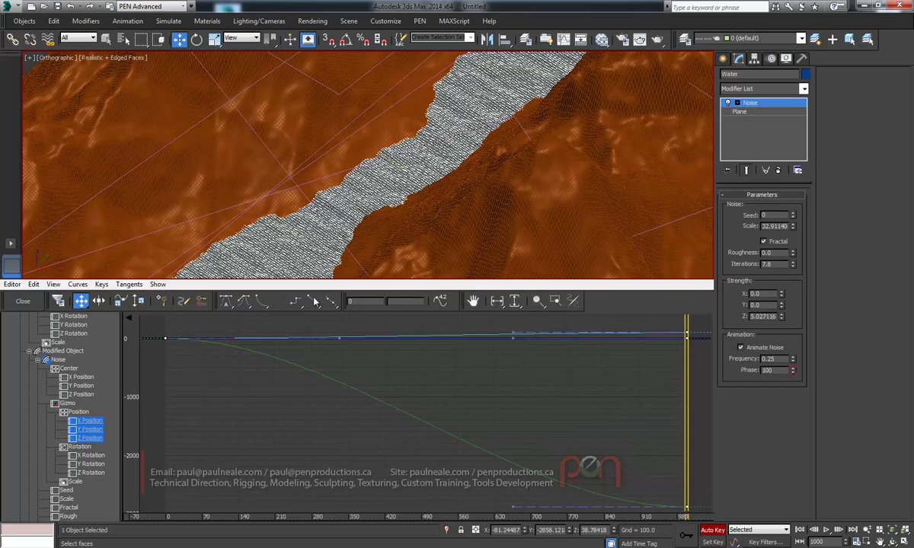
pyautogui.click(28, 304)
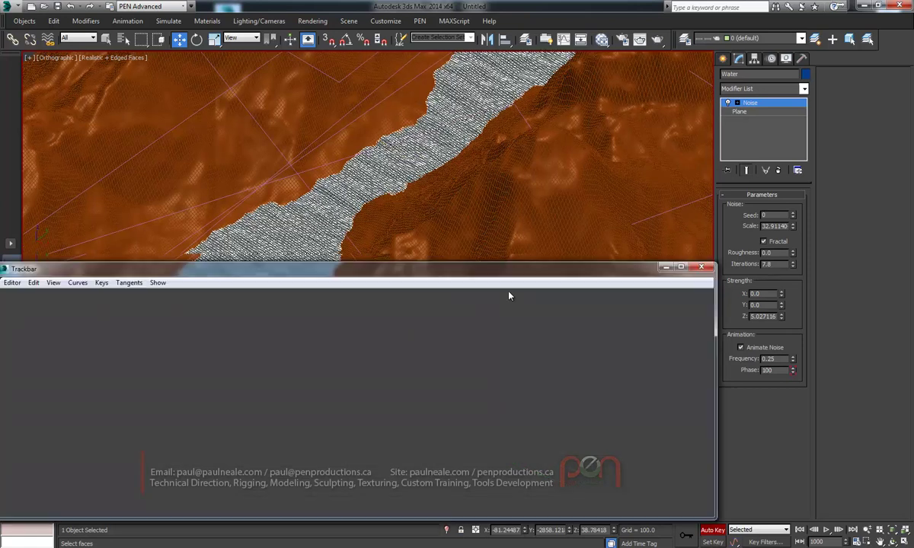
# Turn off Auto Key and check the Noise gizmo's position at frames 0 and 1000
pyautogui.click(712, 530)
pyautogui.moveTo(53, 509); pyautogui.dragTo(23, 501)
pyautogui.press('w')
pyautogui.moveTo(533, 298); pyautogui.dragTo(549, 282, button='middle')
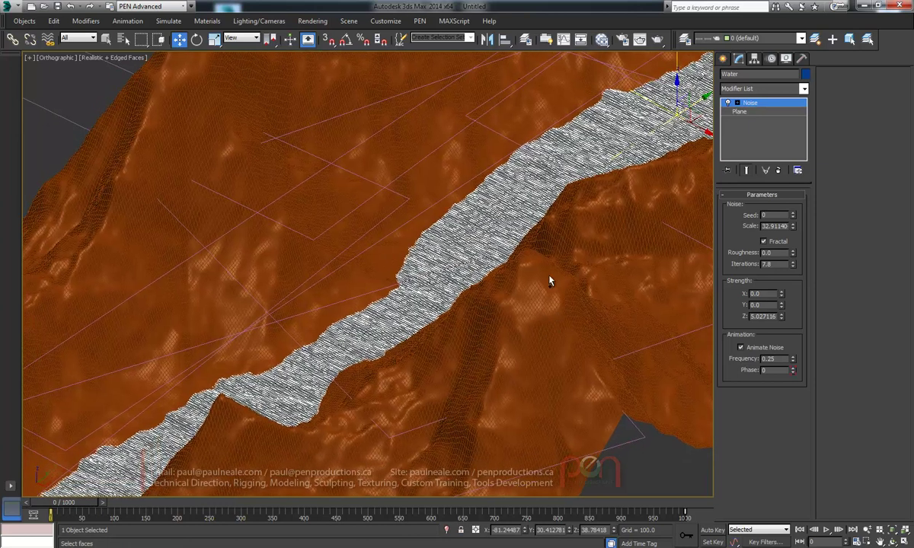
pyautogui.scroll(-5, 549, 282)
pyautogui.click(693, 508)
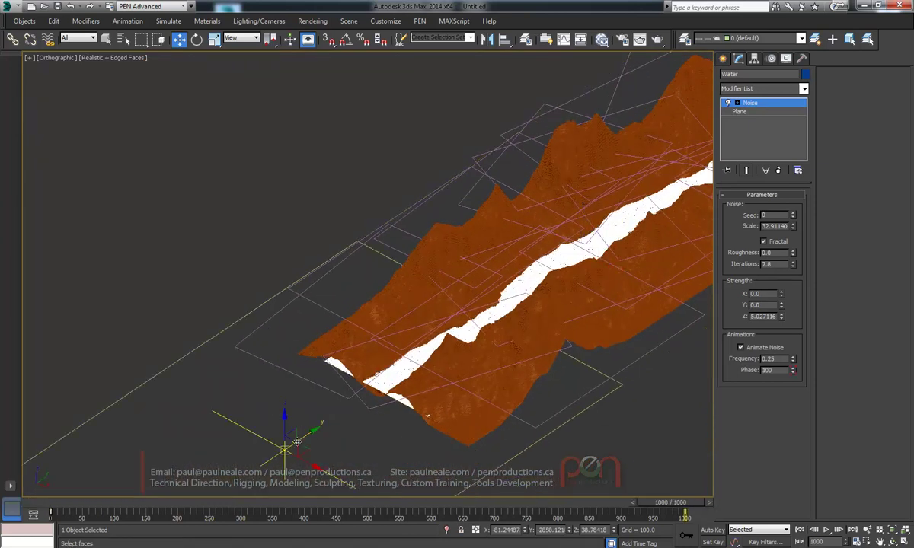
# Try moving the Noise gizmo back toward the river's near end at frame 1000 with Auto Key off
pyautogui.moveTo(297, 442); pyautogui.dragTo(368, 387)
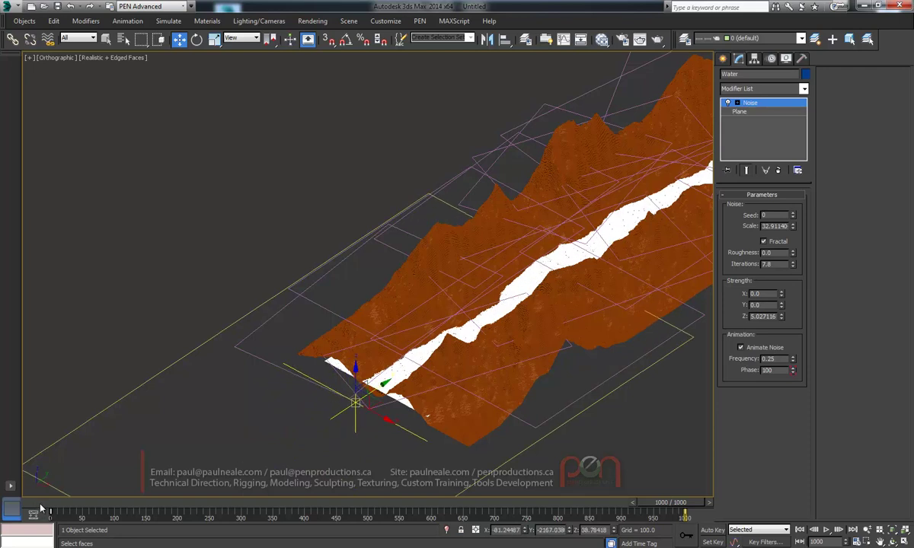
pyautogui.hotkey('ctrl', 'z')
pyautogui.press('m')
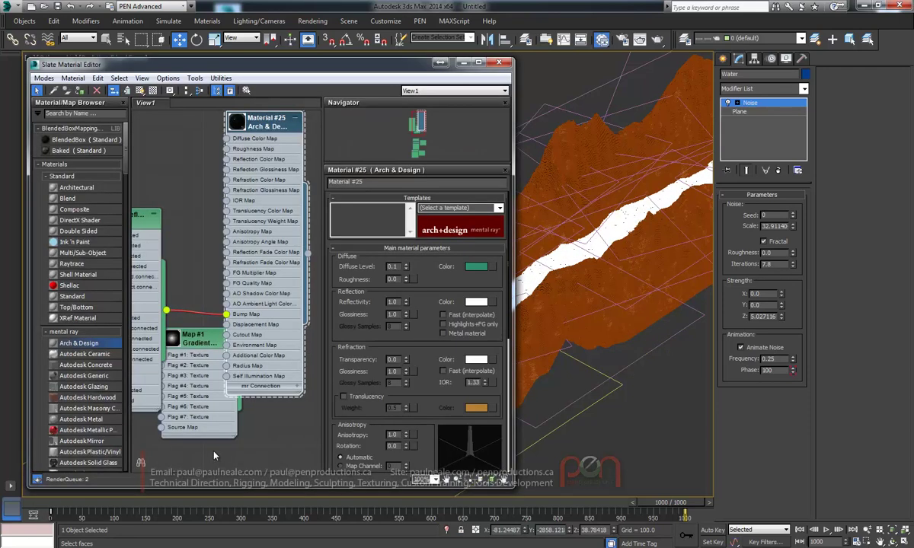
pyautogui.press('m')
# With Auto Key on at frame 1000, move the Noise gizmo back to the river's near end, and return to frame 0 with Auto Key off
pyautogui.press('n')
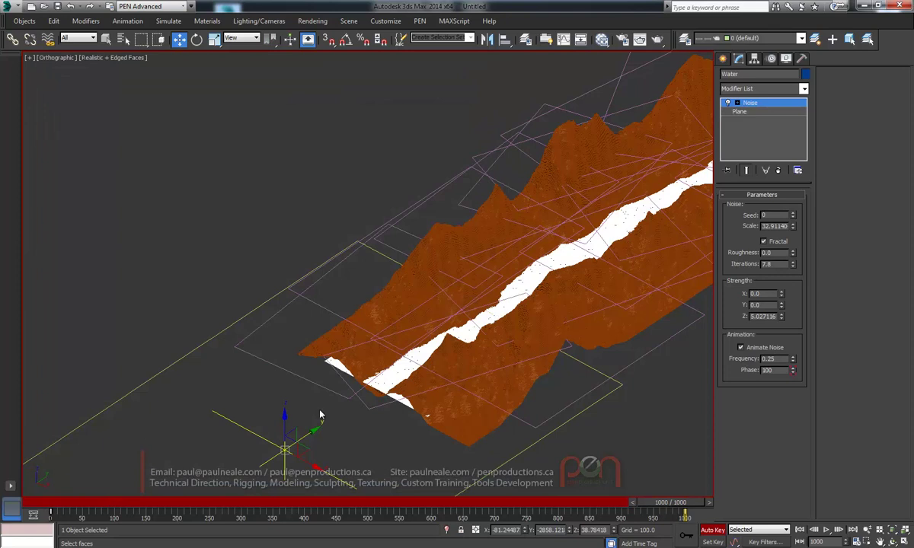
pyautogui.moveTo(320, 415); pyautogui.dragTo(391, 369)
pyautogui.moveTo(44, 503)
pyautogui.mouseDown()
pyautogui.moveTo(93, 499)
pyautogui.moveTo(30, 502)
pyautogui.mouseUp()
pyautogui.press('w')
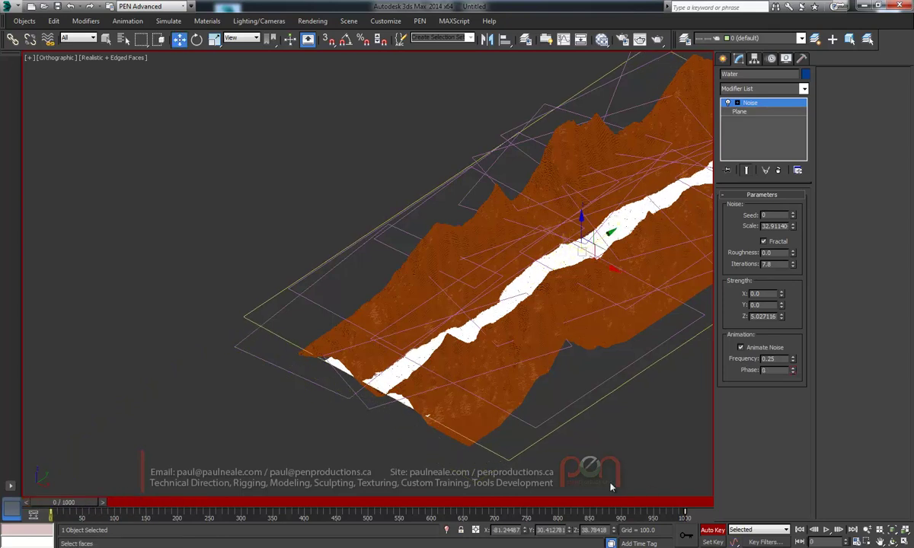
pyautogui.moveTo(569, 360); pyautogui.dragTo(493, 378, button='middle')
pyautogui.click(706, 528)
pyautogui.scroll(2, 449, 269)
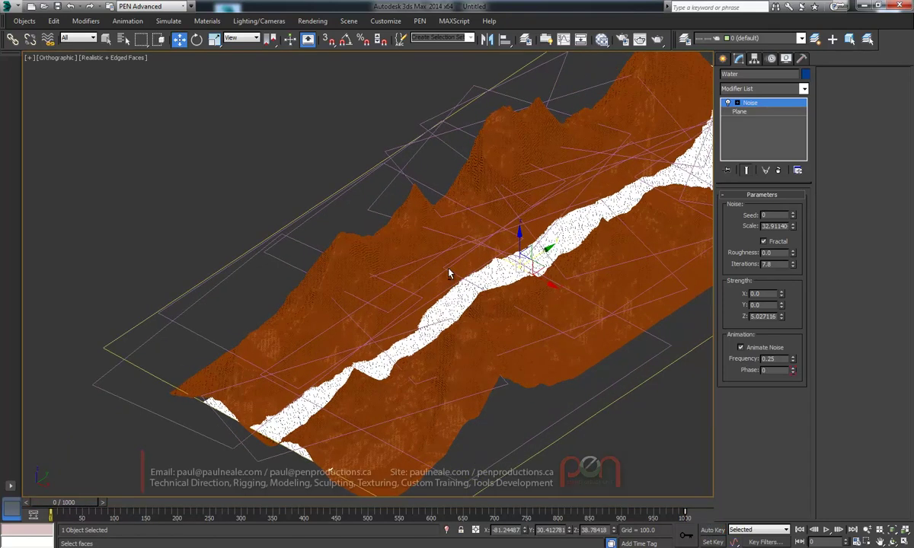
# Turn off the edged faces display and view the valley from above
pyautogui.keyDown('alt'); pyautogui.moveTo(449, 274); pyautogui.dragTo(366, 262, button='middle'); pyautogui.keyUp('alt')
pyautogui.keyDown('alt'); pyautogui.moveTo(518, 251); pyautogui.dragTo(358, 216, button='middle'); pyautogui.keyUp('alt')
pyautogui.click(409, 240)
pyautogui.moveTo(409, 240)
pyautogui.mouseDown(button='middle')
pyautogui.moveTo(379, 249)
pyautogui.moveTo(593, 252)
pyautogui.moveTo(440, 250)
pyautogui.moveTo(424, 170)
pyautogui.moveTo(406, 249)
pyautogui.moveTo(402, 177)
pyautogui.moveTo(406, 257)
pyautogui.mouseUp(button='middle')
pyautogui.press('F4')
# Reposition three Displace space warps over the mountain ridge at the valley's far end, ending with Displace008
pyautogui.click(385, 196)
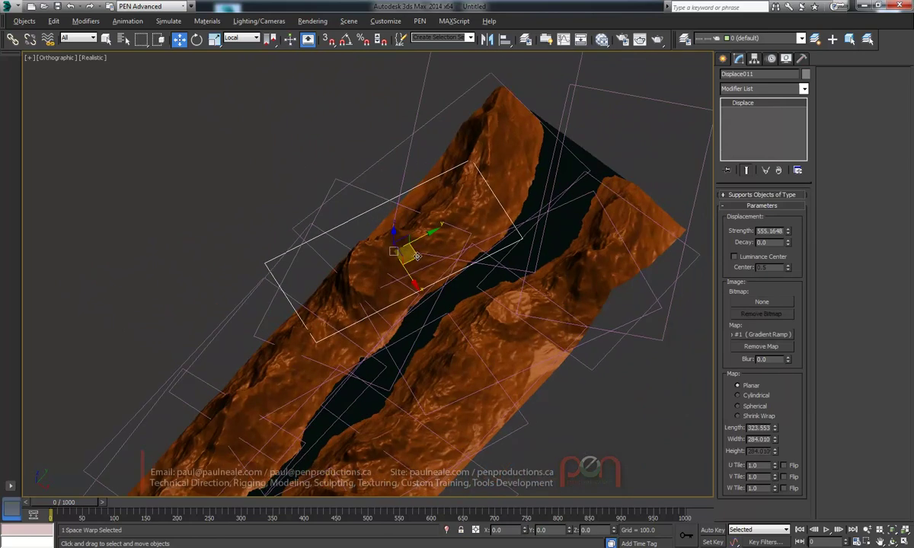
pyautogui.moveTo(417, 257); pyautogui.dragTo(419, 258)
pyautogui.moveTo(410, 136); pyautogui.dragTo(455, 128)
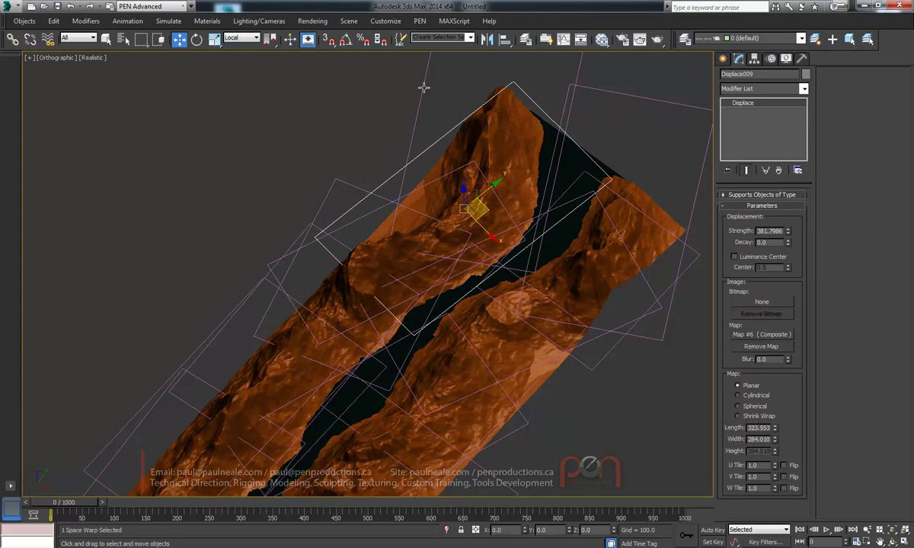
pyautogui.moveTo(423, 88); pyautogui.dragTo(446, 95)
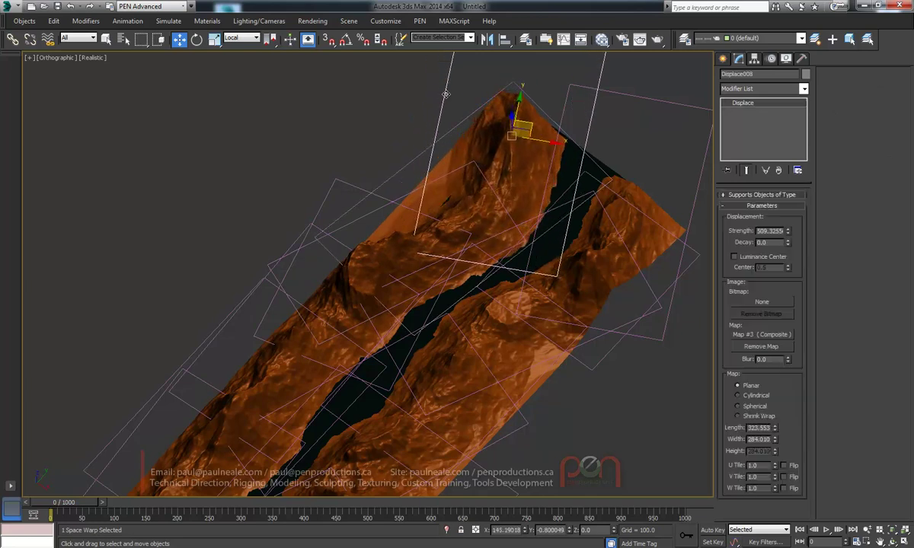
pyautogui.keyDown('alt'); pyautogui.moveTo(445, 95); pyautogui.dragTo(435, 234, button='middle'); pyautogui.keyUp('alt')
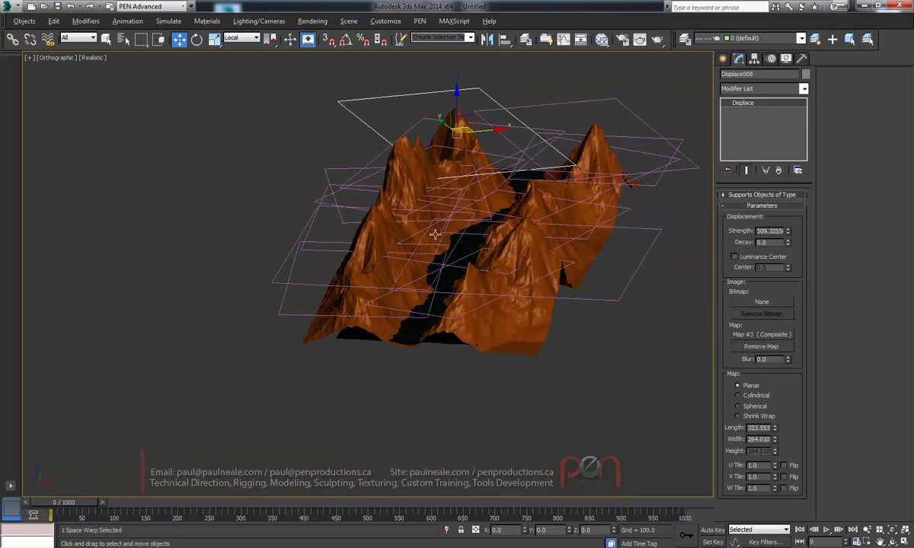
# Rename the displaced mountain plane as Disp Mountains
pyautogui.click(407, 173)
pyautogui.keyDown('alt'); pyautogui.moveTo(408, 173); pyautogui.dragTo(466, 191, button='middle'); pyautogui.keyUp('alt')
pyautogui.moveTo(763, 181); pyautogui.dragTo(761, 230)
pyautogui.keyDown('alt'); pyautogui.moveTo(488, 242); pyautogui.dragTo(429, 159, button='middle'); pyautogui.keyUp('alt')
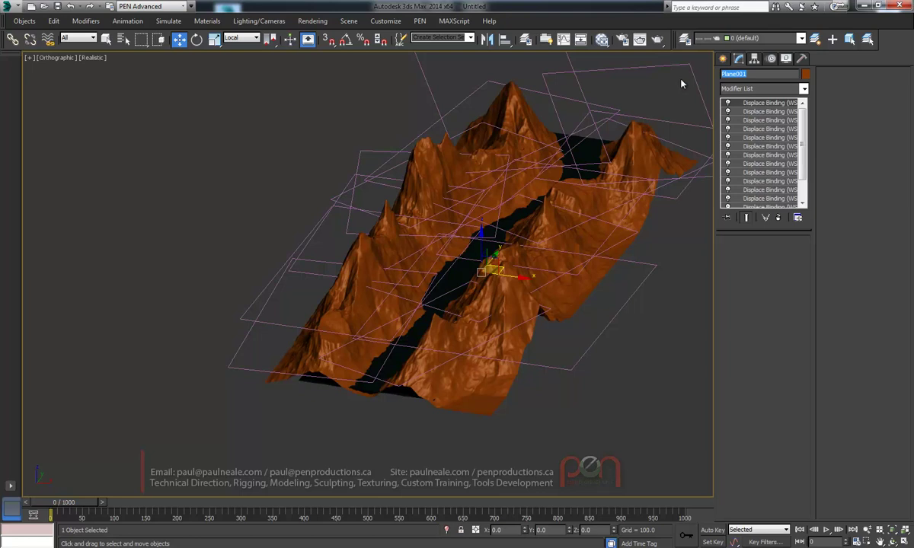
pyautogui.write('Displ Mountains')
pyautogui.keyDown('alt'); pyautogui.moveTo(496, 231); pyautogui.dragTo(487, 133, button='middle'); pyautogui.keyUp('alt')
# Create a Mesher compound object beside the valley and open its parameters
pyautogui.click(723, 61)
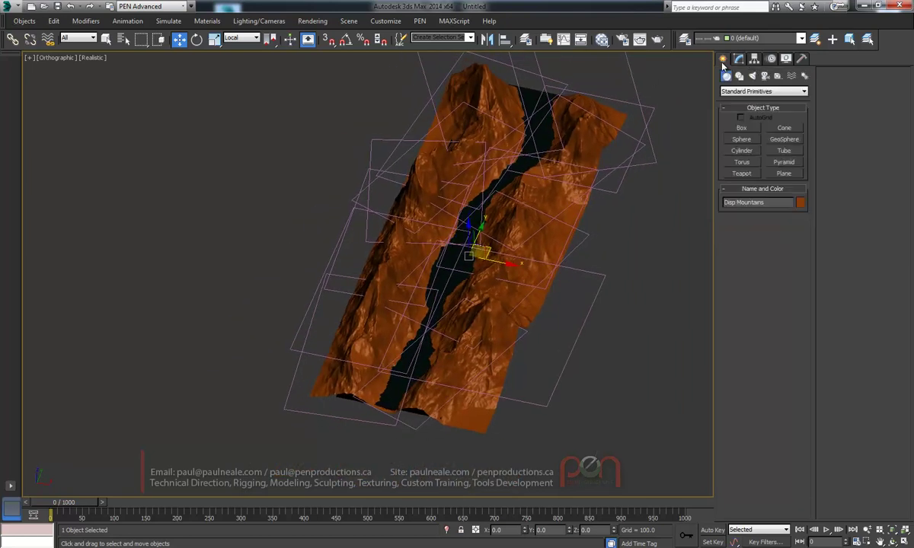
pyautogui.click(750, 91)
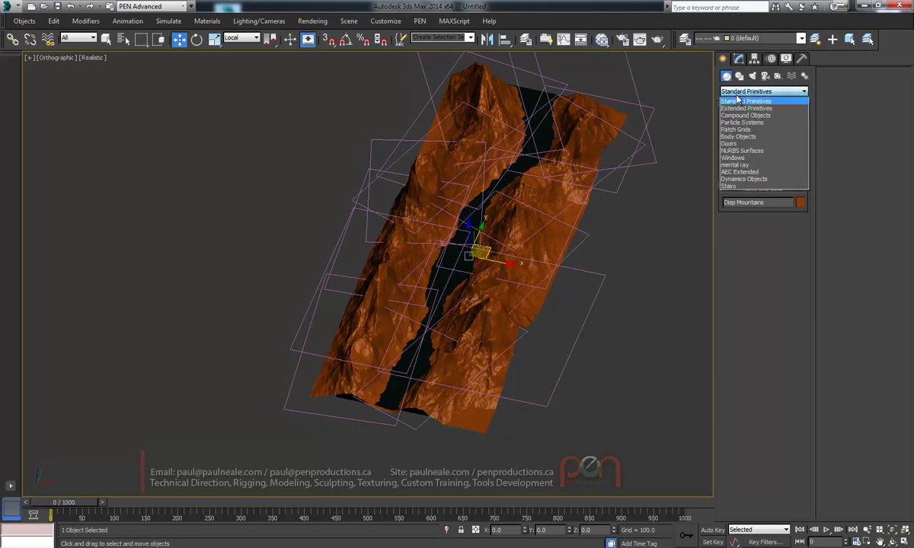
pyautogui.click(748, 107)
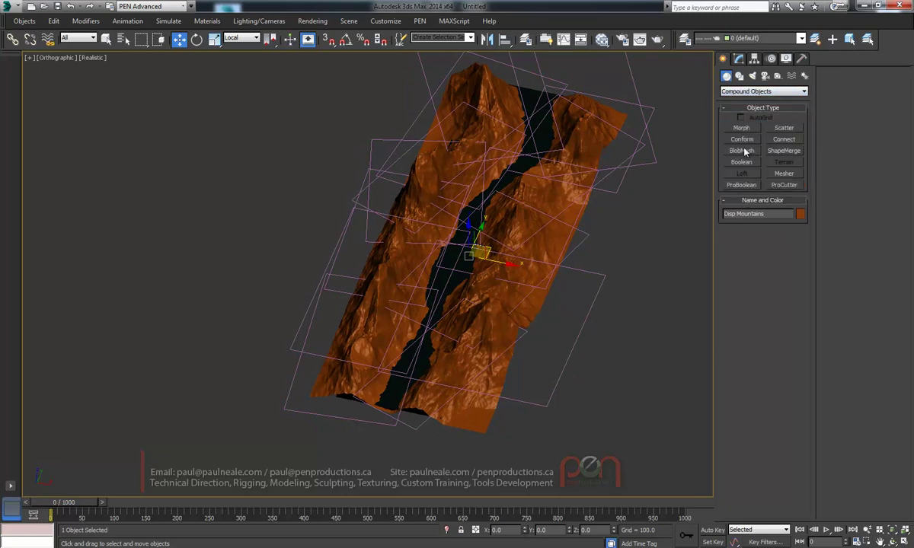
pyautogui.click(783, 173)
pyautogui.moveTo(277, 242); pyautogui.dragTo(274, 259)
pyautogui.click(738, 58)
pyautogui.press('w')
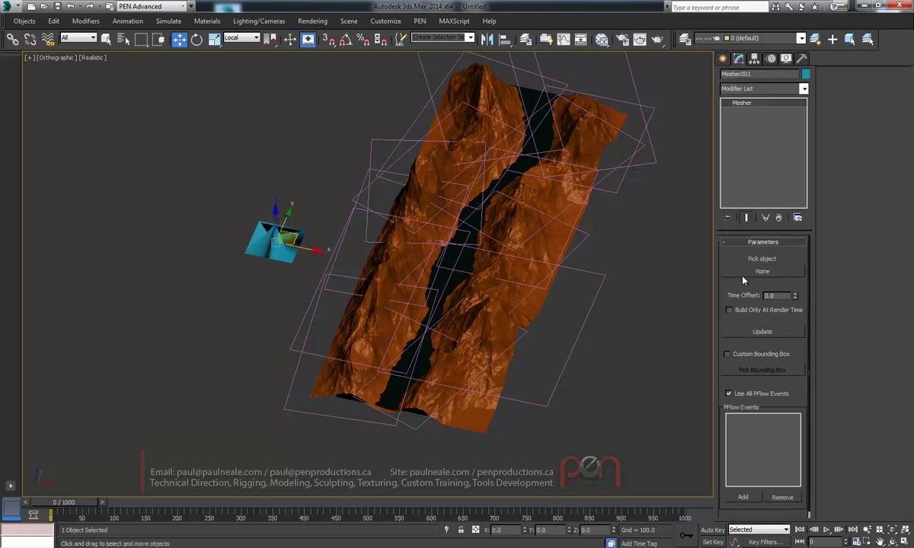
# Pick Disp Mountains as the source object of the Mesher
pyautogui.click(762, 271)
pyautogui.click(409, 260)
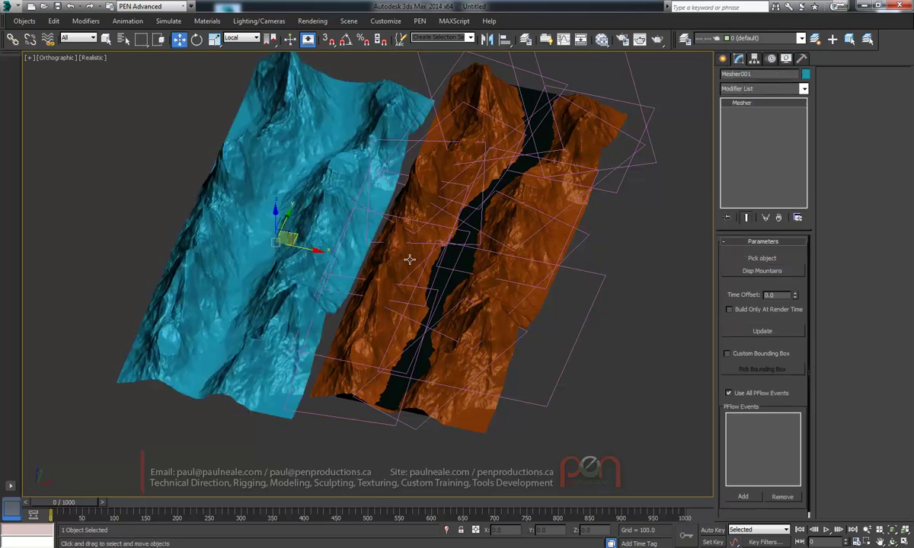
pyautogui.keyDown('alt'); pyautogui.moveTo(445, 236); pyautogui.dragTo(578, 219, button='middle'); pyautogui.keyUp('alt')
pyautogui.rightClick(411, 244)
# Try hiding the Disp Mountains plane while the Mesher copy sits beside it
pyautogui.click(425, 260)
pyautogui.click(412, 258)
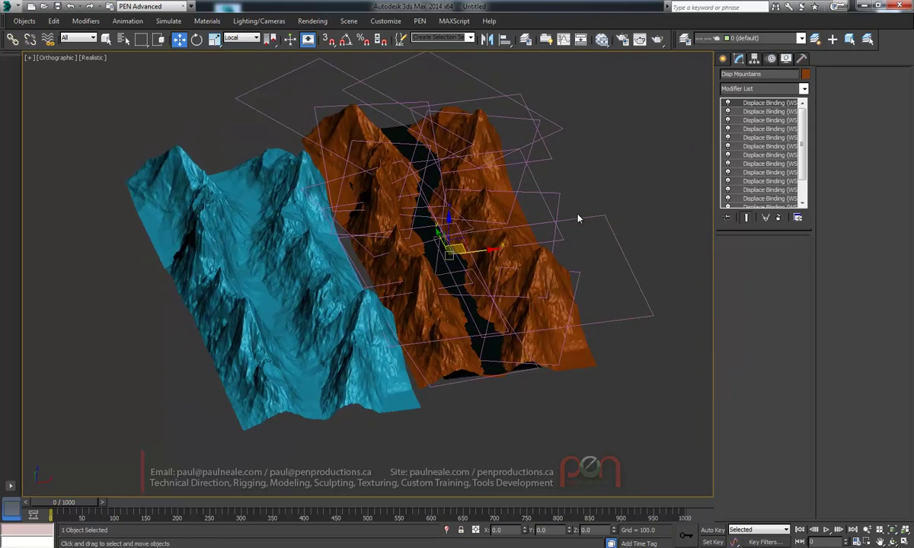
pyautogui.rightClick(621, 190)
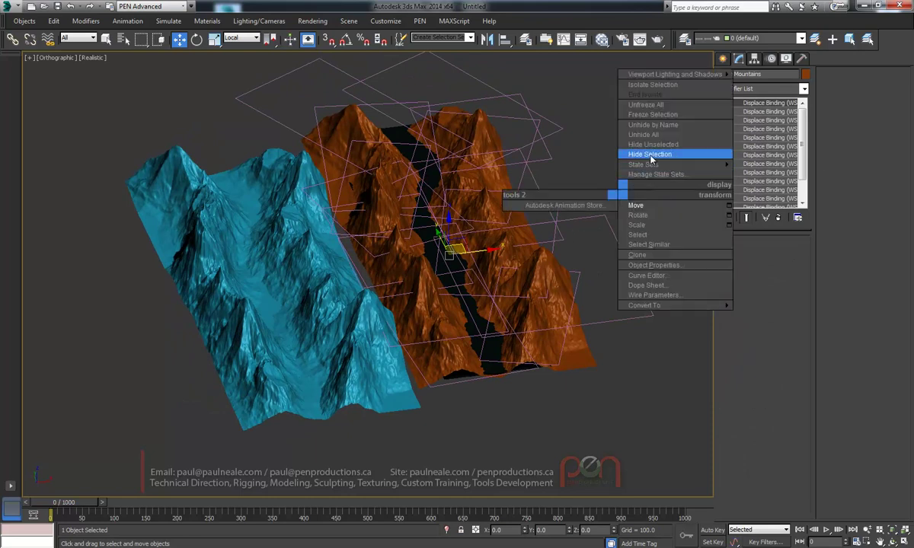
pyautogui.click(308, 275)
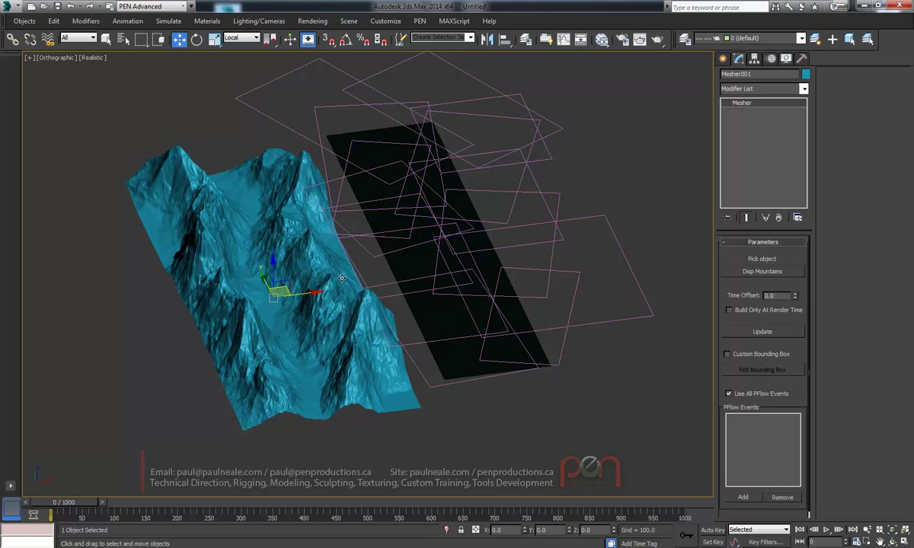
pyautogui.hotkey('ctrl', 'z')
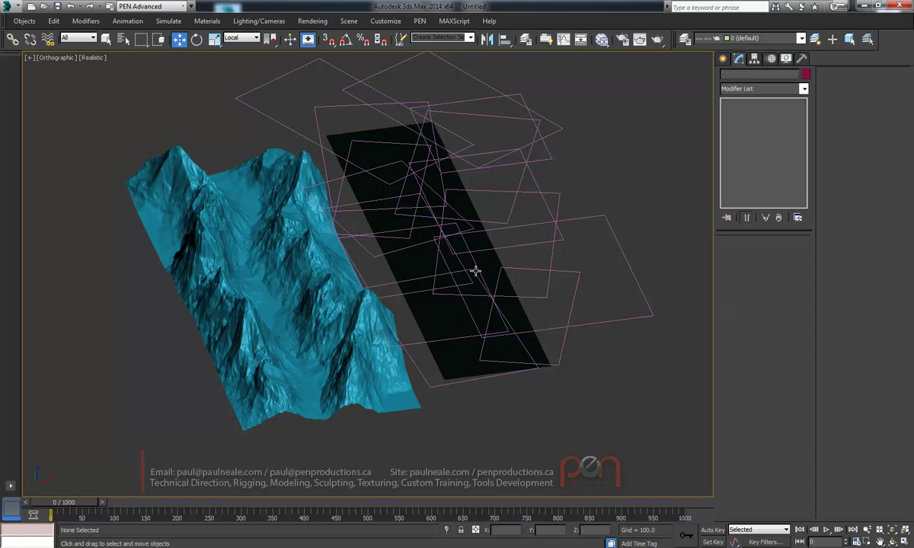
pyautogui.hotkey('ctrl', 'z')
# Align the Mesher to Disp Mountains on X, Y and Z position, using Pivot Point for the current object
pyautogui.keyDown('alt'); pyautogui.moveTo(439, 249); pyautogui.dragTo(247, 204, button='middle'); pyautogui.keyUp('alt')
pyautogui.click(261, 212)
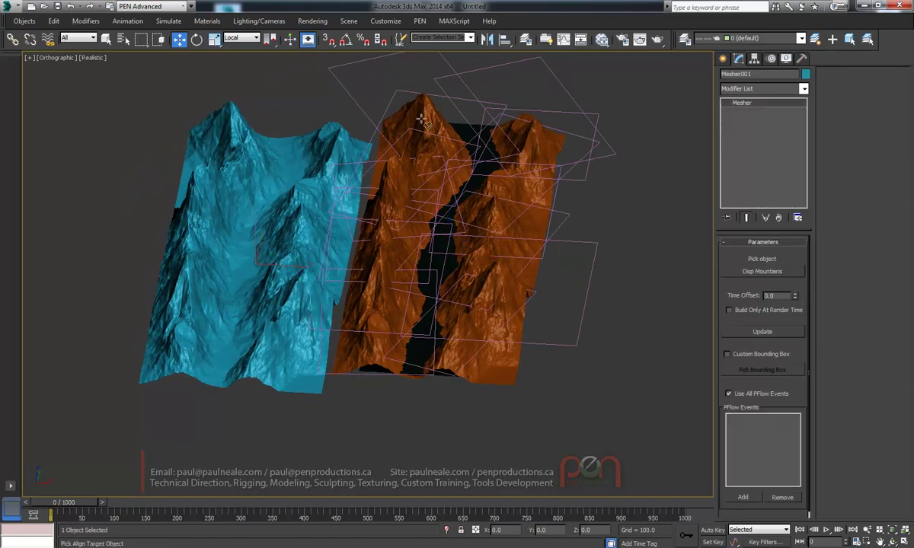
pyautogui.hotkey('alt', 'a')
pyautogui.click(450, 229)
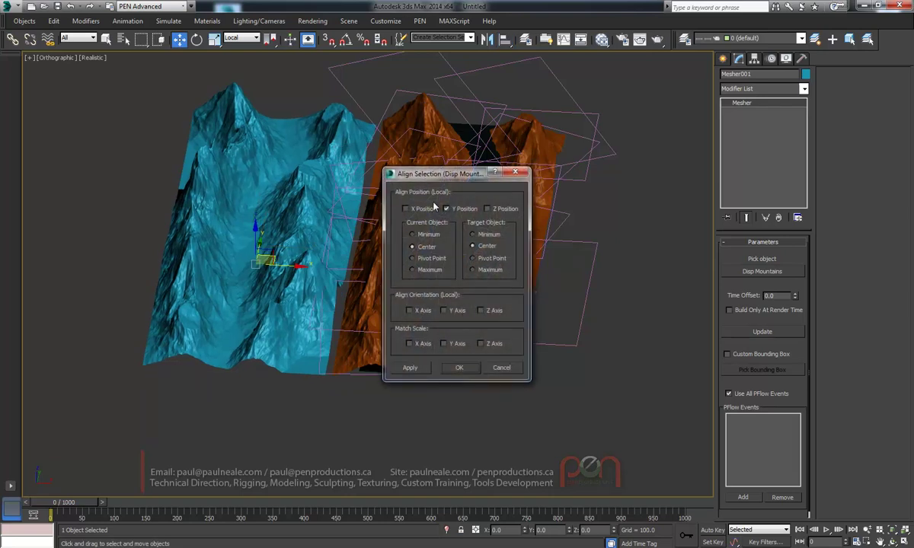
pyautogui.click(431, 209)
pyautogui.click(496, 209)
pyautogui.click(415, 258)
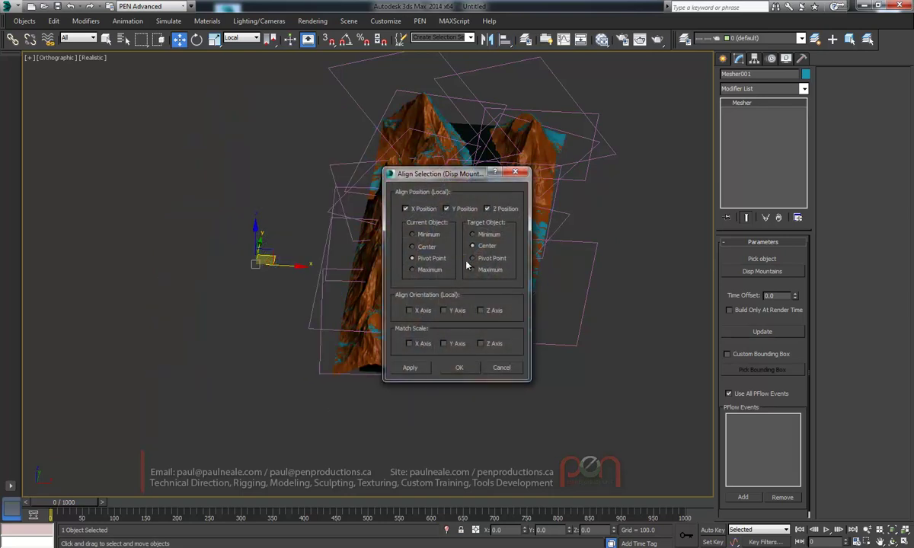
pyautogui.click(462, 368)
# Hide the original Disp Mountains plane so only the Mesher copy is displayed
pyautogui.keyDown('alt'); pyautogui.moveTo(479, 307); pyautogui.dragTo(421, 188, button='middle'); pyautogui.keyUp('alt')
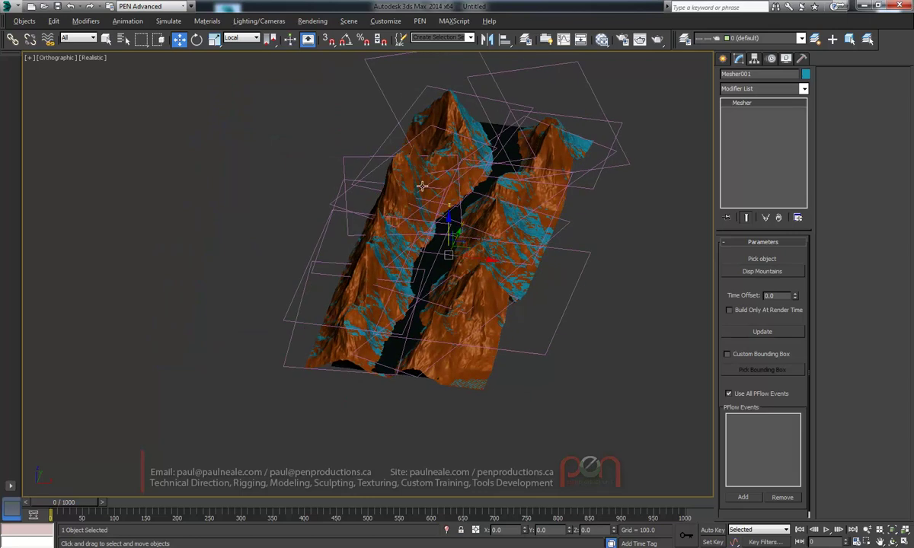
pyautogui.scroll(5, 404, 173)
pyautogui.click(404, 173)
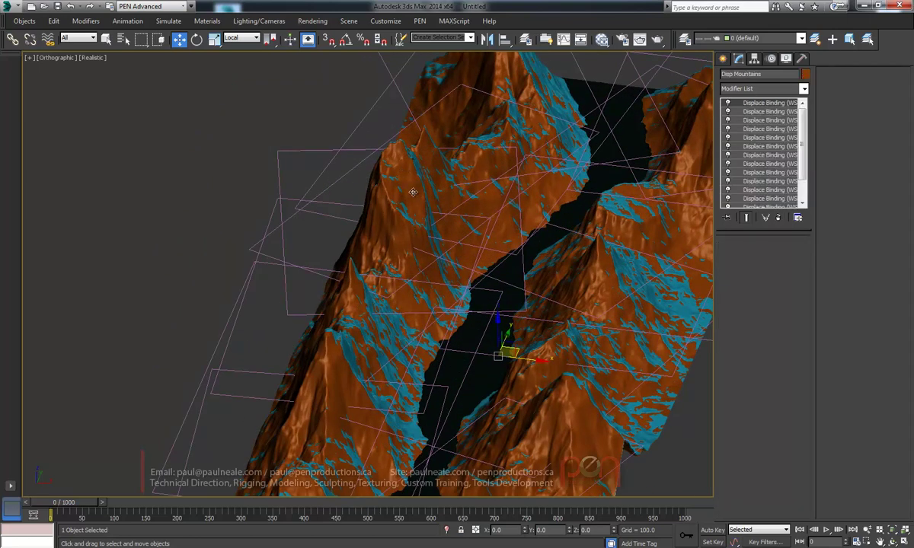
pyautogui.rightClick(593, 187)
pyautogui.click(682, 150)
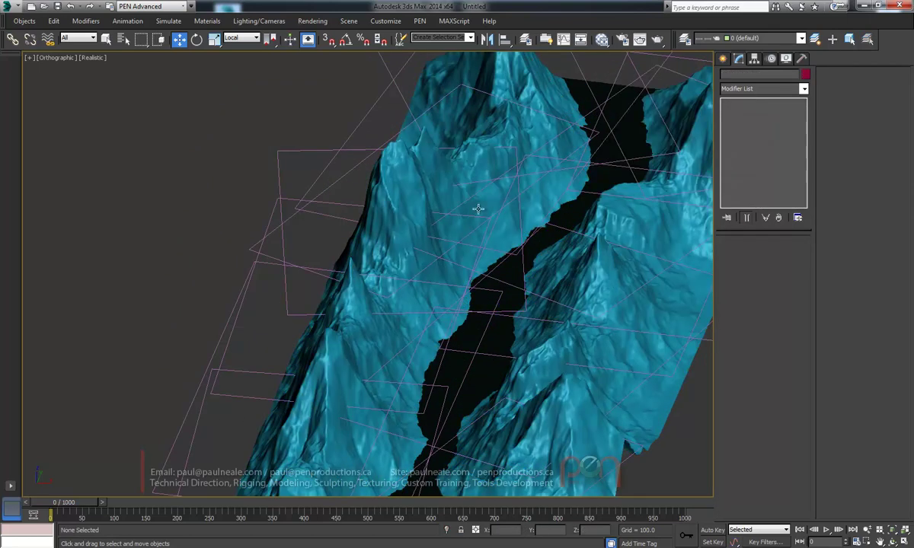
# Add a UVW Map modifier to the Mesher mountains
pyautogui.scroll(-5, 480, 209)
pyautogui.moveTo(479, 210)
pyautogui.keyDown('alt'); pyautogui.mouseDown(button='middle')
pyautogui.moveTo(481, 173)
pyautogui.moveTo(390, 138)
pyautogui.moveTo(459, 197)
pyautogui.moveTo(487, 198)
pyautogui.mouseUp(button='middle'); pyautogui.keyUp('alt')
pyautogui.click(413, 144)
pyautogui.scroll(3, 419, 155)
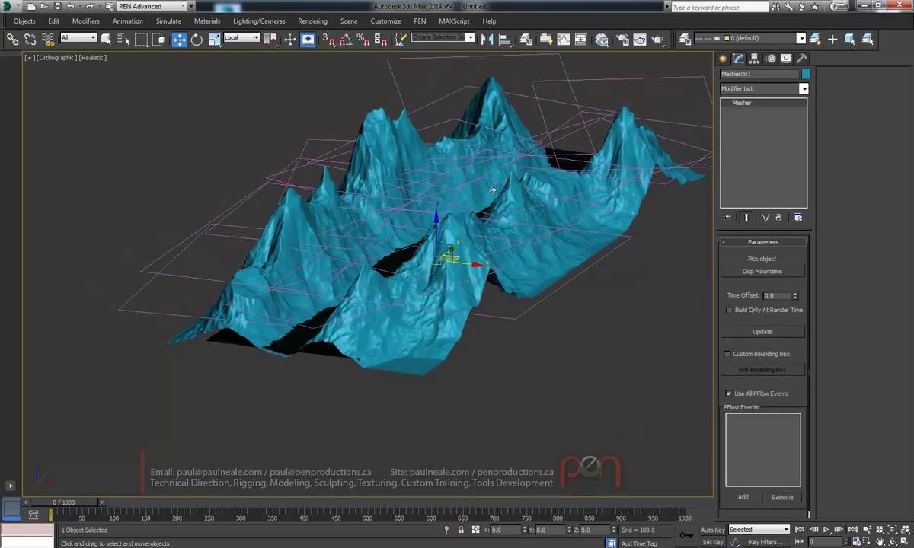
pyautogui.press('x')
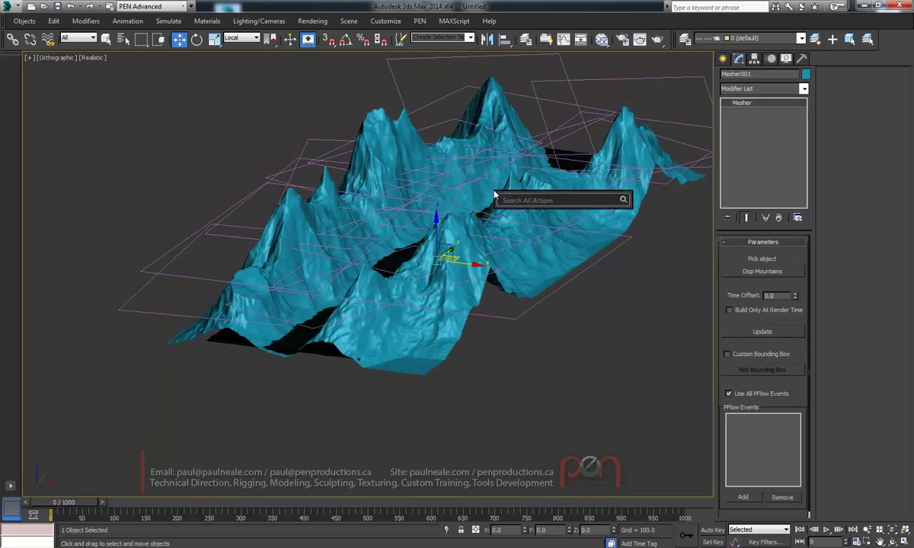
pyautogui.write('uvw map')
pyautogui.press('Return')
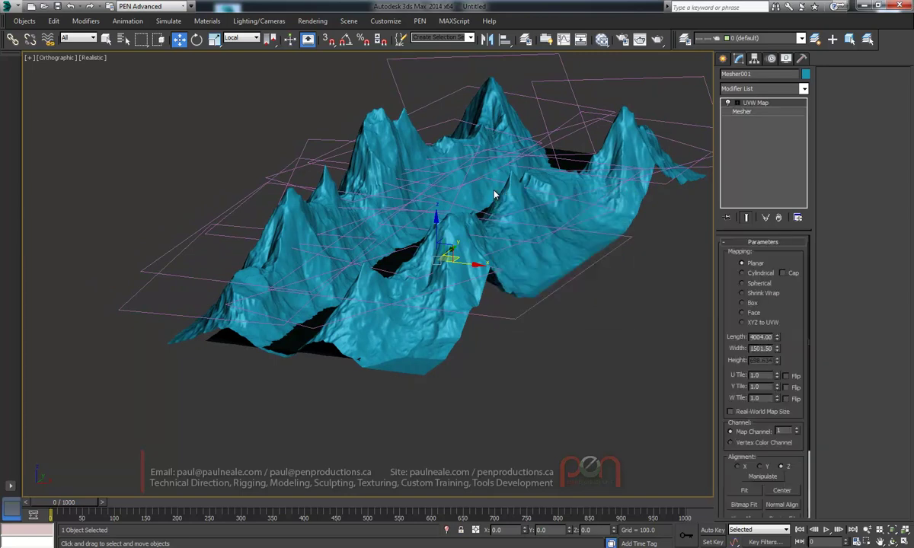
# Align the planar UVW mapping to the Y axis and fit it to the mountains
pyautogui.click(760, 468)
pyautogui.scroll(-3, 477, 299)
pyautogui.keyDown('alt'); pyautogui.moveTo(474, 289); pyautogui.dragTo(532, 285, button='middle'); pyautogui.keyUp('alt')
pyautogui.scroll(1, 493, 272)
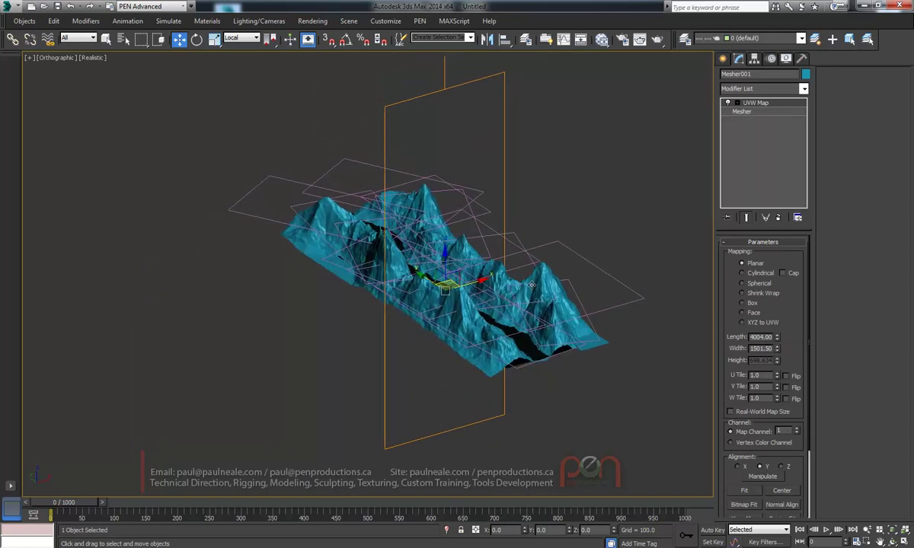
pyautogui.click(746, 493)
pyautogui.scroll(3, 473, 278)
pyautogui.moveTo(471, 278)
pyautogui.keyDown('alt'); pyautogui.mouseDown(button='middle')
pyautogui.moveTo(483, 276)
pyautogui.moveTo(478, 268)
pyautogui.mouseUp(button='middle'); pyautogui.keyUp('alt')
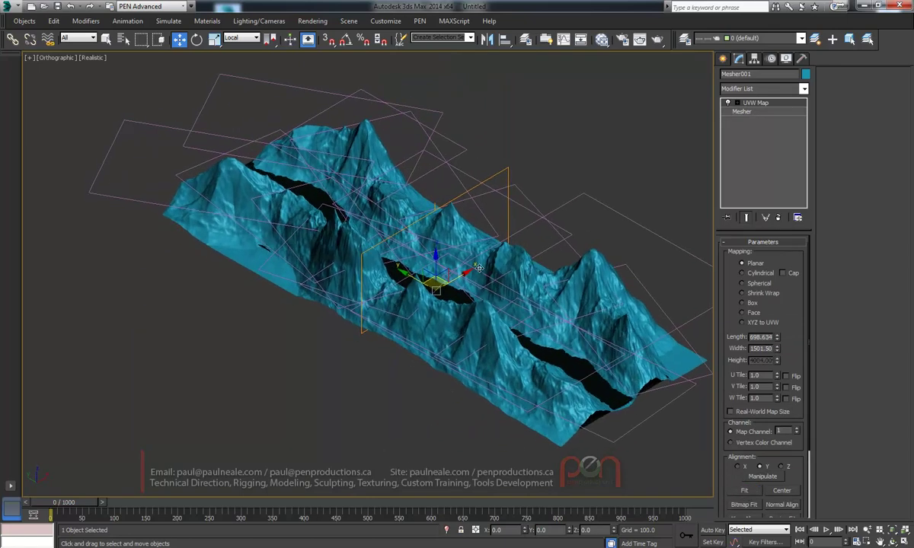
# Rotate the UVW Map gizmo with angle snap to run along the valley's length, and refit it to the mountains
pyautogui.press('1')
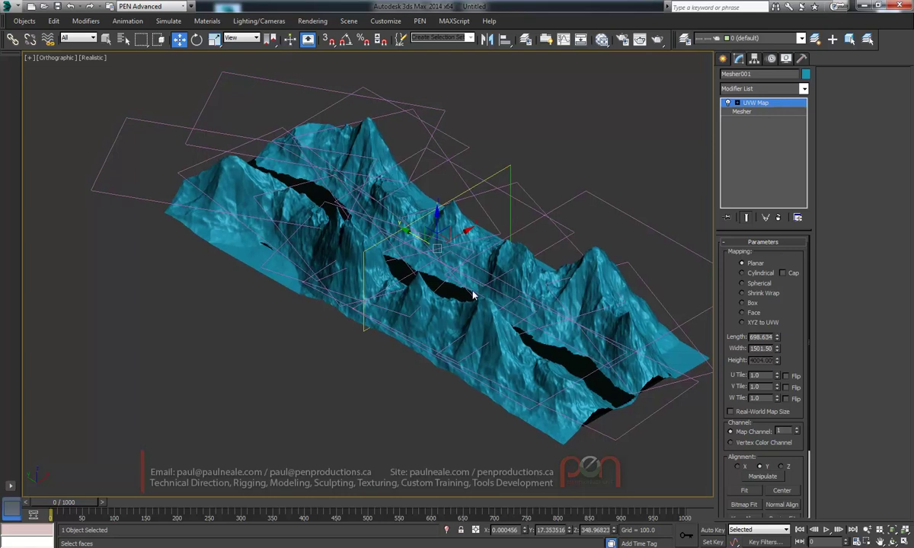
pyautogui.press('e')
pyautogui.press('a')
pyautogui.keyDown('alt'); pyautogui.moveTo(425, 254); pyautogui.dragTo(435, 280, button='middle'); pyautogui.keyUp('alt')
pyautogui.moveTo(410, 284); pyautogui.dragTo(381, 261)
pyautogui.keyDown('alt'); pyautogui.moveTo(396, 252); pyautogui.dragTo(449, 200, button='middle'); pyautogui.keyUp('alt')
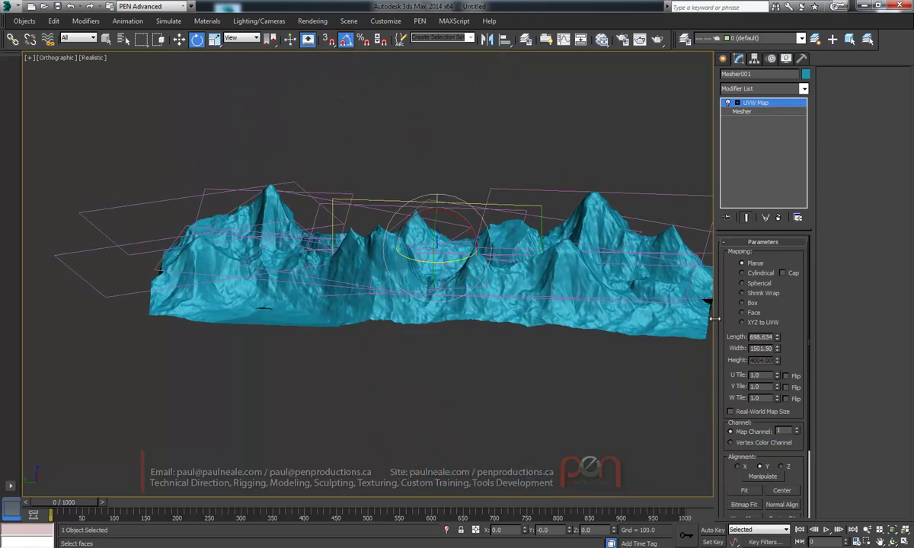
pyautogui.click(744, 491)
pyautogui.keyDown('alt'); pyautogui.moveTo(620, 396); pyautogui.dragTo(491, 273, button='middle'); pyautogui.keyUp('alt')
# Scale the mapping gizmo to about 111% vertically and raise it about 28 units
pyautogui.press('q')
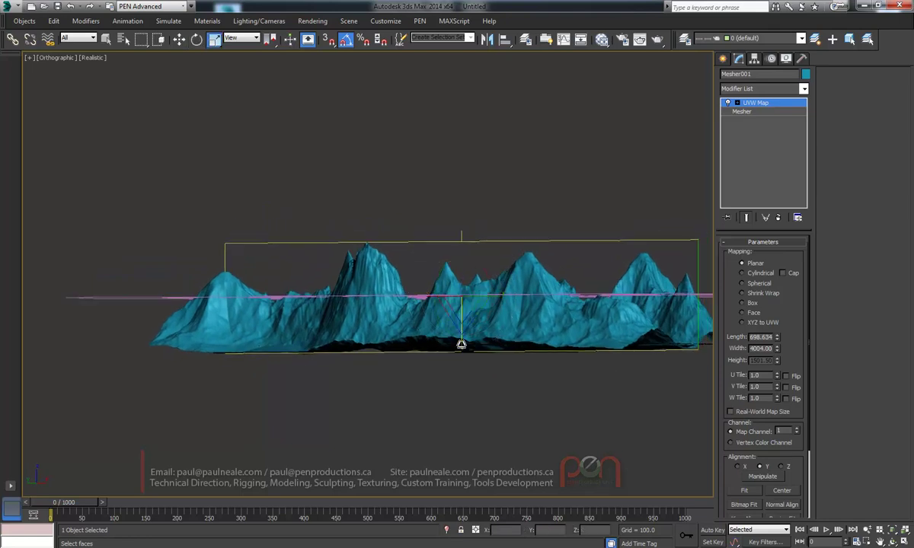
pyautogui.moveTo(459, 345); pyautogui.dragTo(457, 343)
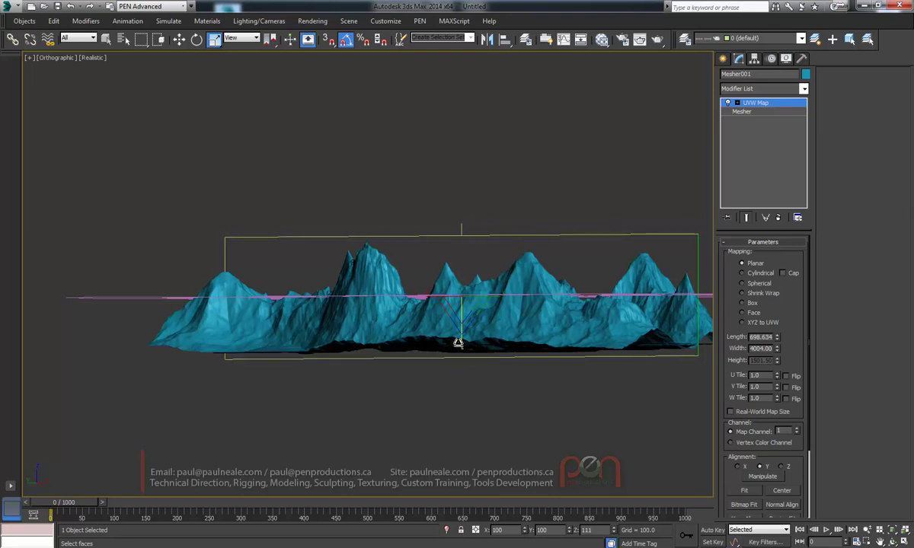
pyautogui.press('w')
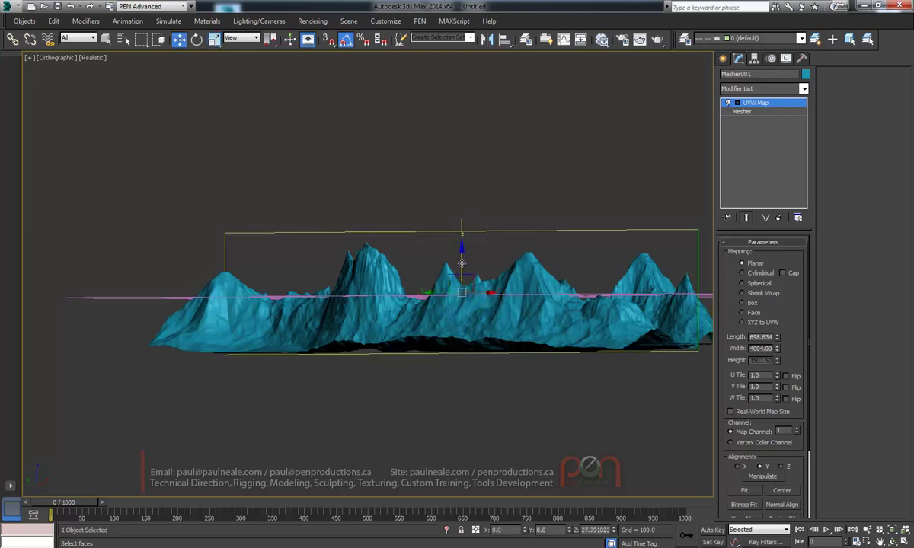
# Create a Standard material in the Slate Material Editor and assign it to the mountains
pyautogui.keyDown('alt'); pyautogui.moveTo(462, 263); pyautogui.dragTo(449, 286, button='middle'); pyautogui.keyUp('alt')
pyautogui.press('m')
pyautogui.moveTo(225, 148); pyautogui.dragTo(252, 337, button='middle')
pyautogui.rightClick(233, 225)
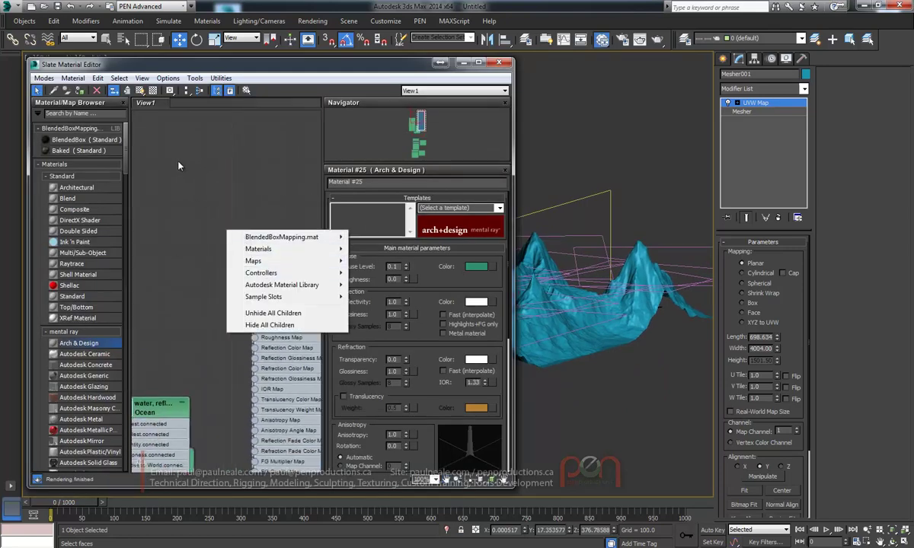
pyautogui.moveTo(73, 297); pyautogui.dragTo(640, 261)
pyautogui.keyDown('alt'); pyautogui.moveTo(579, 248); pyautogui.dragTo(686, 239, button='middle'); pyautogui.keyUp('alt')
pyautogui.moveTo(223, 141); pyautogui.dragTo(244, 141)
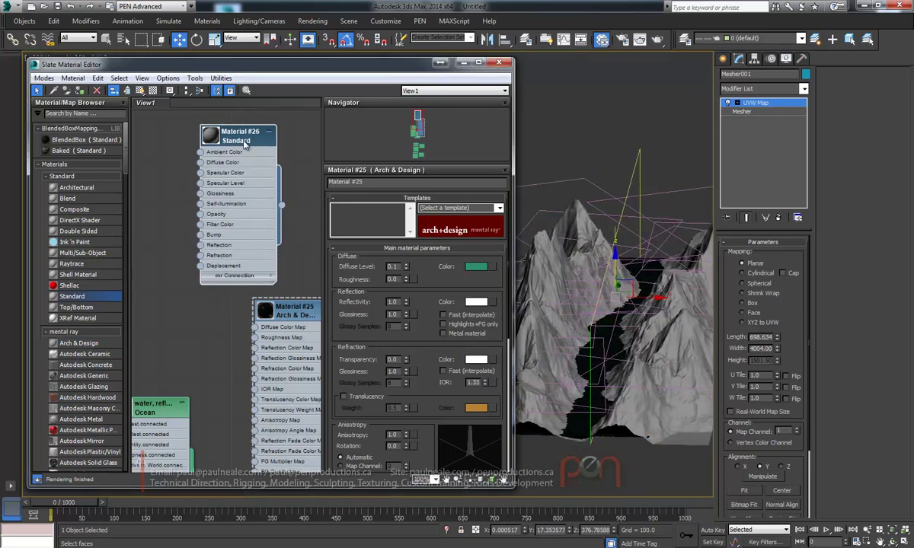
# Connect a Gradient Ramp map to the Standard material's Diffuse Color and show it shaded in the viewport
pyautogui.moveTo(201, 163); pyautogui.dragTo(161, 162)
pyautogui.moveTo(213, 167)
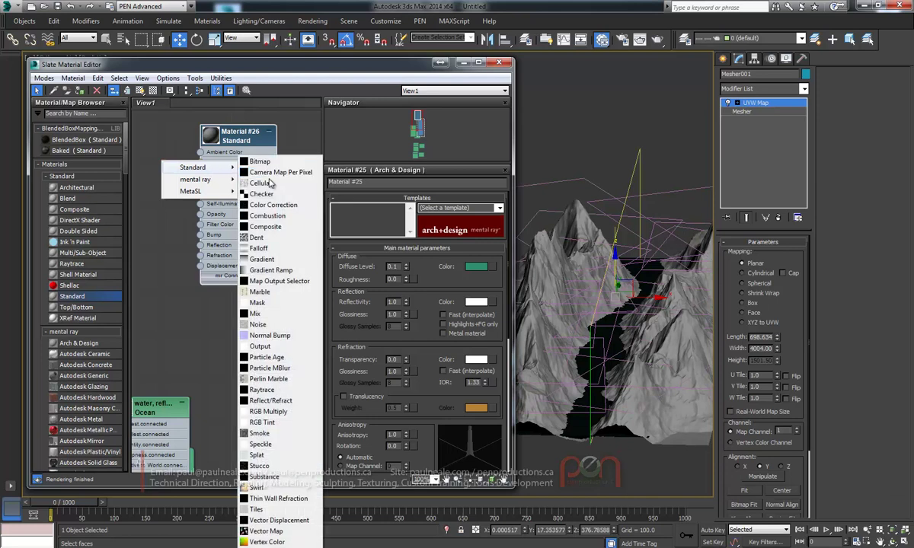
pyautogui.click(276, 272)
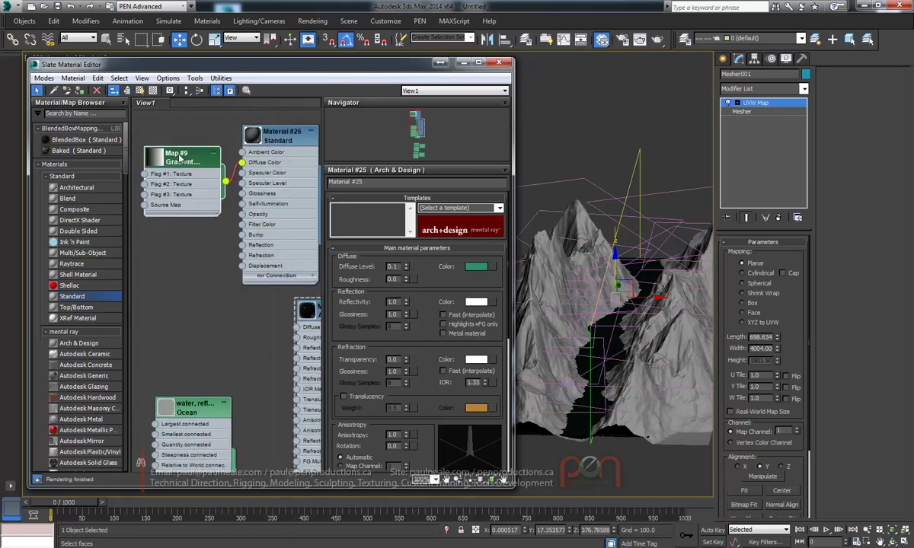
pyautogui.doubleClick(187, 160)
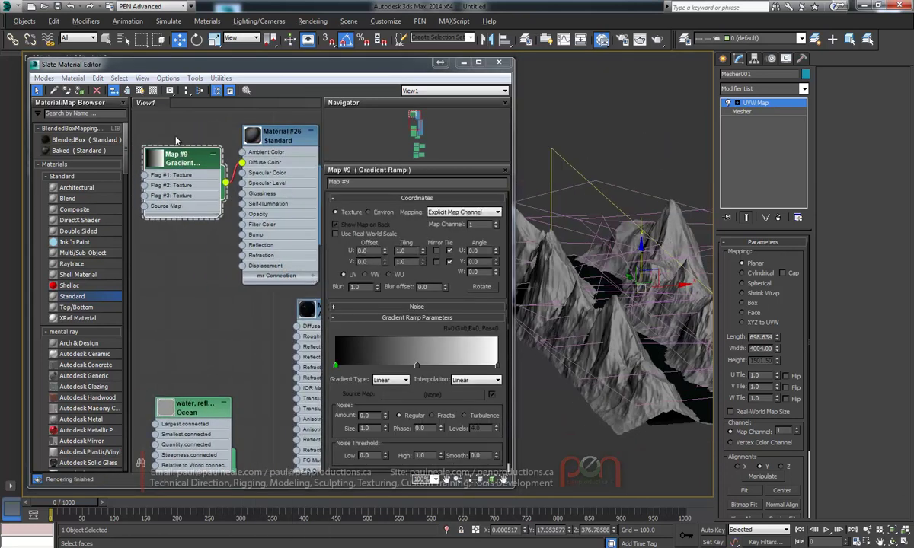
pyautogui.click(141, 92)
# Set the Gradient Ramp's W angle to -90 so the gradient runs vertically up the mountains
pyautogui.moveTo(576, 296)
pyautogui.keyDown('alt'); pyautogui.mouseDown(button='middle')
pyautogui.moveTo(634, 300)
pyautogui.moveTo(466, 251)
pyautogui.mouseUp(button='middle'); pyautogui.keyUp('alt')
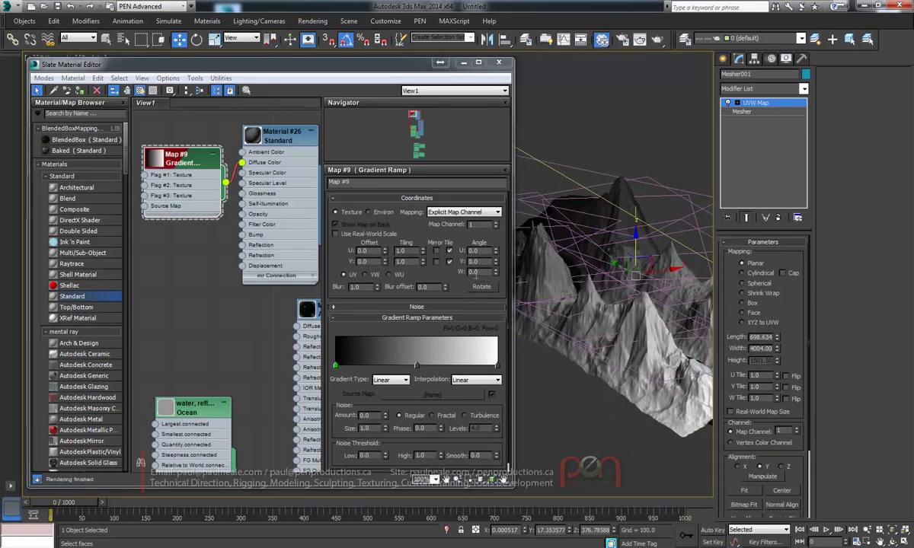
pyautogui.doubleClick(473, 272)
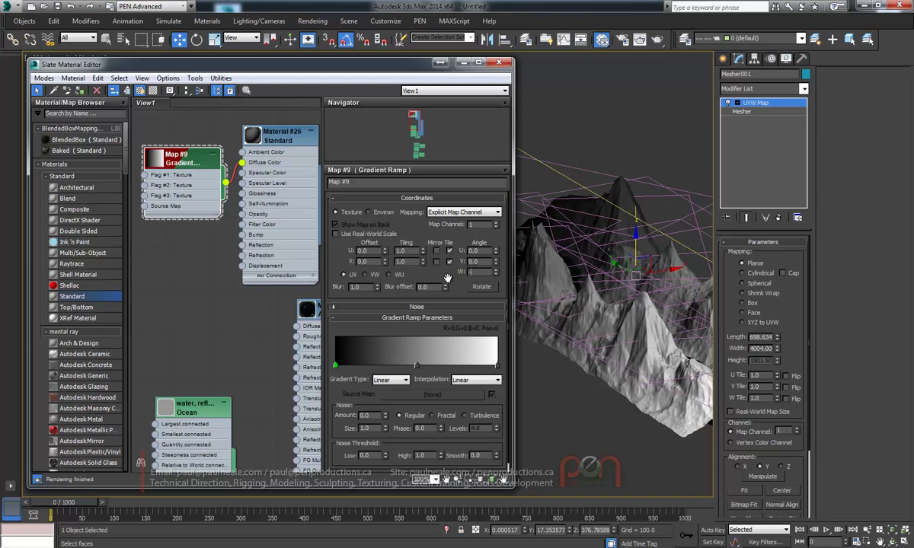
pyautogui.write('-90')
pyautogui.press('Return')
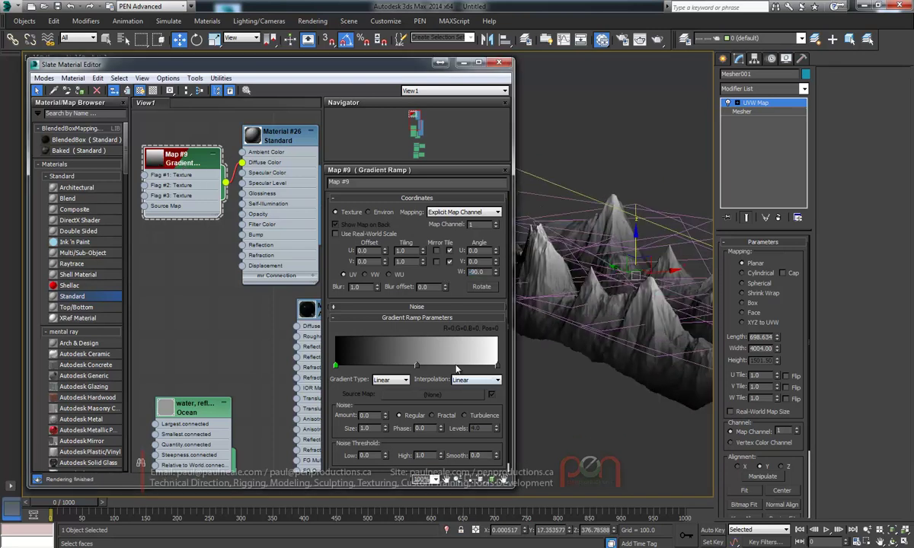
# Remove the gradient's middle flag and colour the start flag dark blue, RGB 0, 42, 57
pyautogui.moveTo(417, 366); pyautogui.dragTo(336, 366)
pyautogui.doubleClick(336, 365)
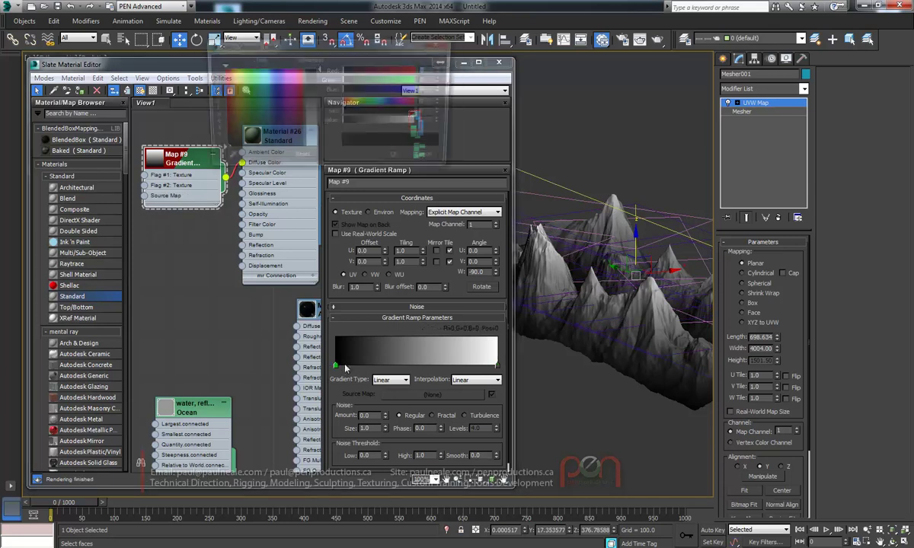
pyautogui.moveTo(268, 141); pyautogui.dragTo(265, 137)
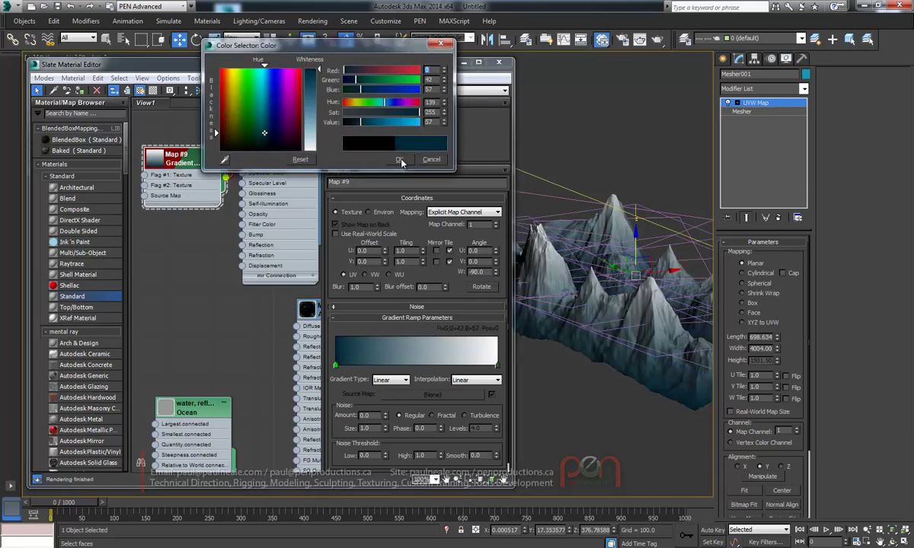
# Add a gradient flag at position 13 and colour it dark green, RGB 59, 91, 44
pyautogui.click(355, 366)
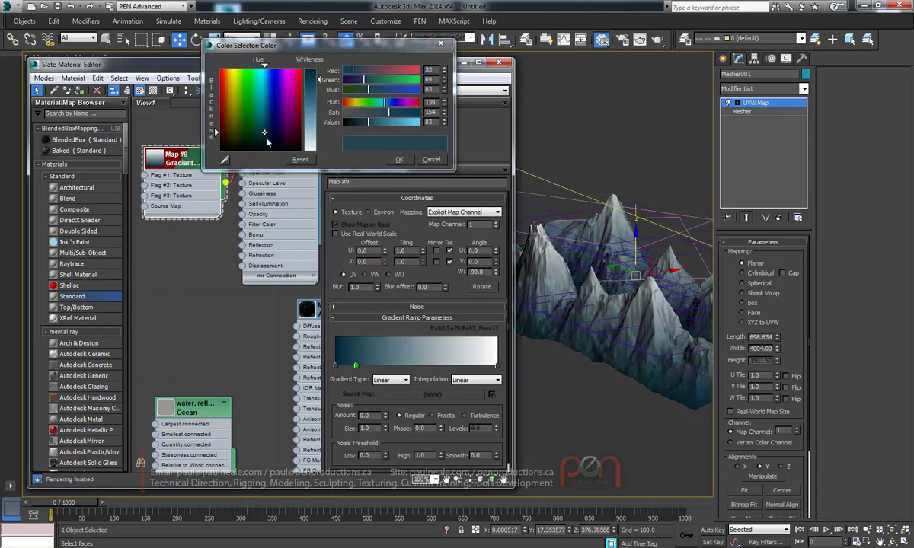
pyautogui.moveTo(245, 139)
pyautogui.mouseDown()
pyautogui.moveTo(227, 137)
pyautogui.moveTo(243, 137)
pyautogui.mouseUp()
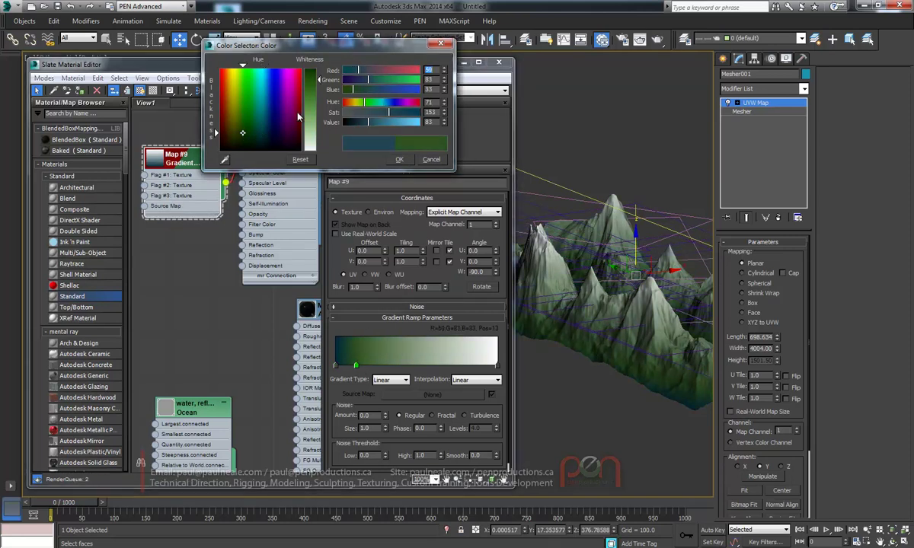
pyautogui.moveTo(319, 79); pyautogui.dragTo(321, 86)
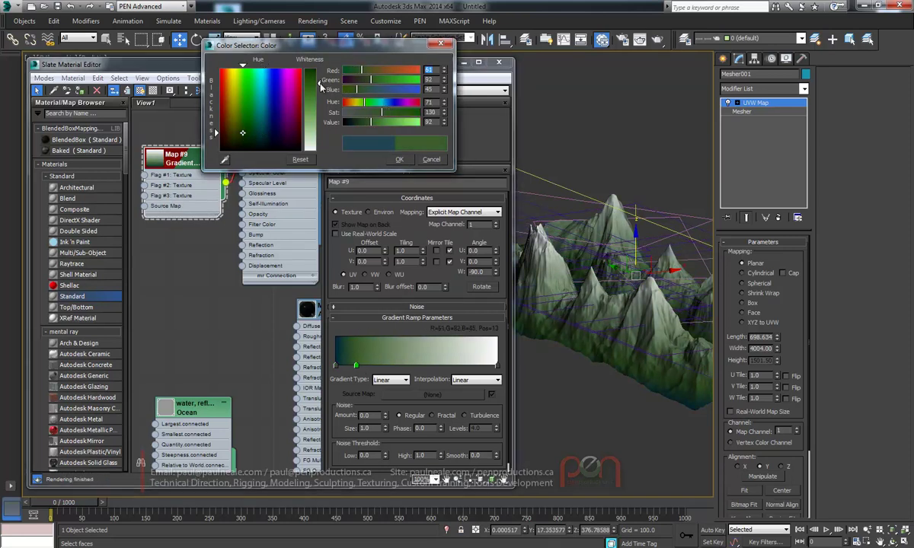
# Add a gradient flag at position 29 and colour it dark brown, RGB 77, 60, 34
pyautogui.click(382, 366)
pyautogui.moveTo(241, 134); pyautogui.dragTo(229, 136)
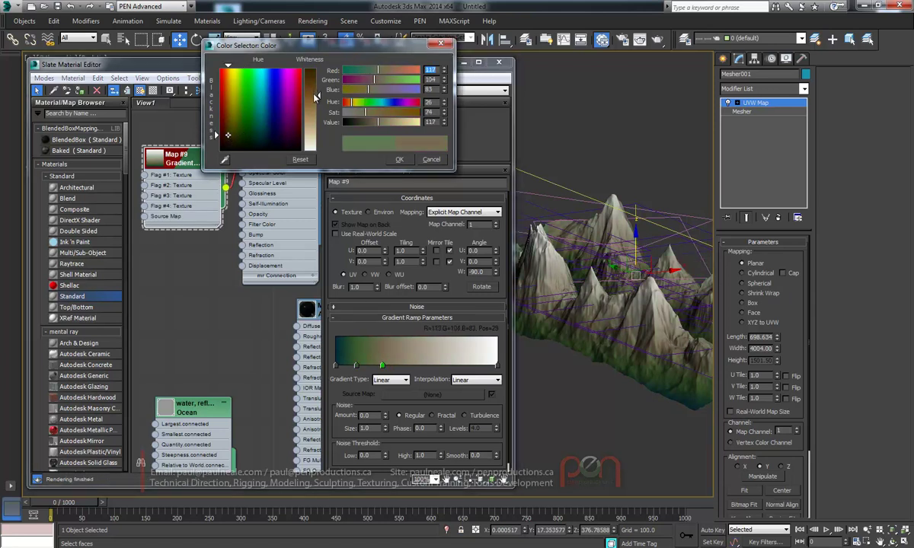
pyautogui.moveTo(320, 89); pyautogui.dragTo(320, 81)
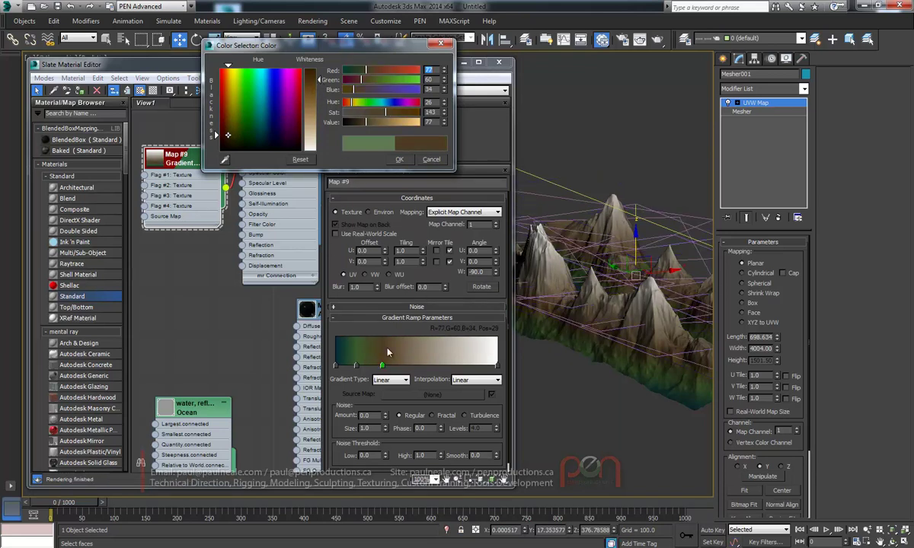
# Add a white flag at position 84, and copy the brown flag to position 55 and the green flag to about 20
pyautogui.click(470, 365)
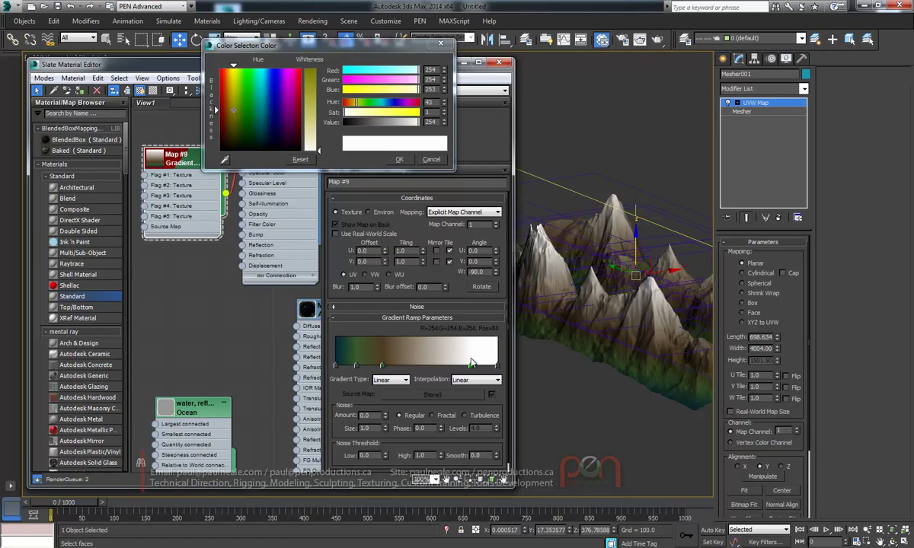
pyautogui.moveTo(383, 361); pyautogui.dragTo(423, 363)
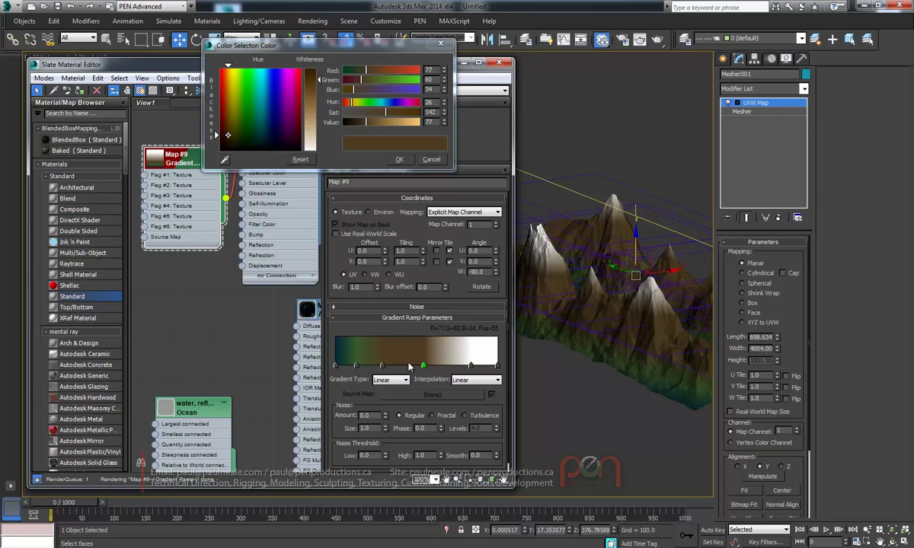
pyautogui.moveTo(356, 363); pyautogui.dragTo(367, 362)
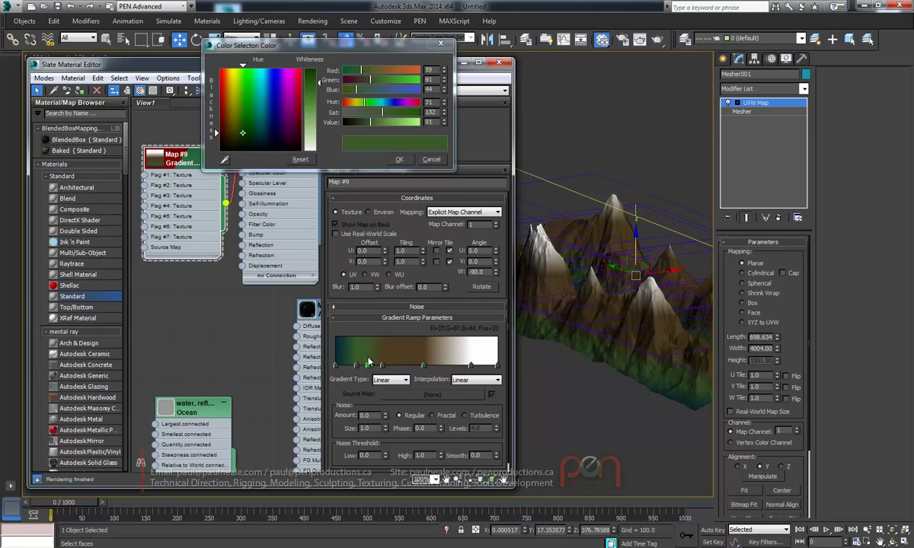
# Copy the dark blue flag to position 2, and shift the lower green flag to 7 and the lower brown flag to 18
pyautogui.keyDown('alt'); pyautogui.moveTo(537, 286); pyautogui.dragTo(575, 325, button='middle'); pyautogui.keyUp('alt')
pyautogui.scroll(4, 598, 320)
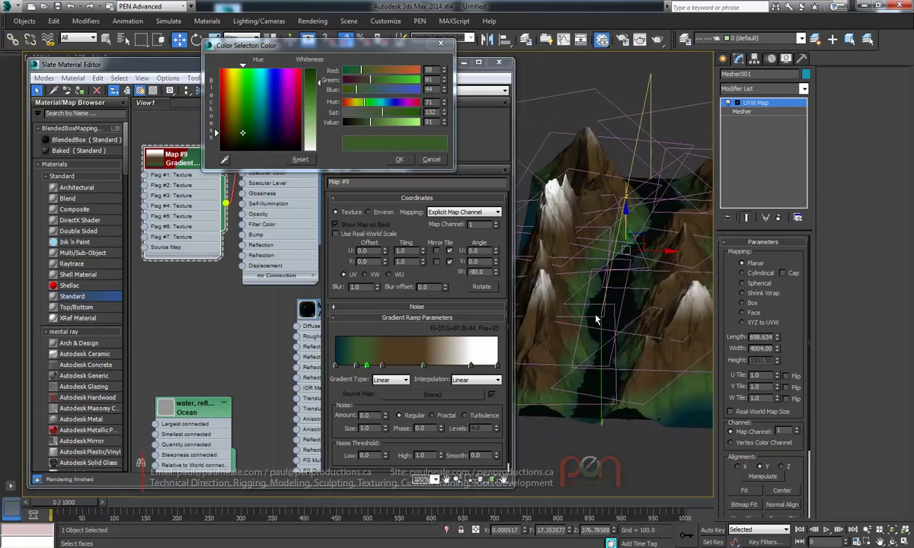
pyautogui.keyDown('alt'); pyautogui.moveTo(596, 358); pyautogui.dragTo(520, 342, button='middle'); pyautogui.keyUp('alt')
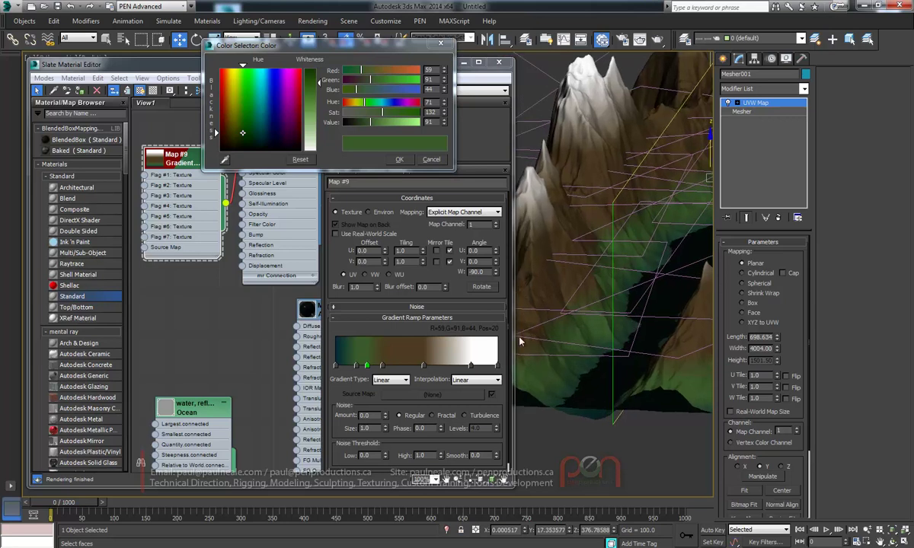
pyautogui.click(344, 364)
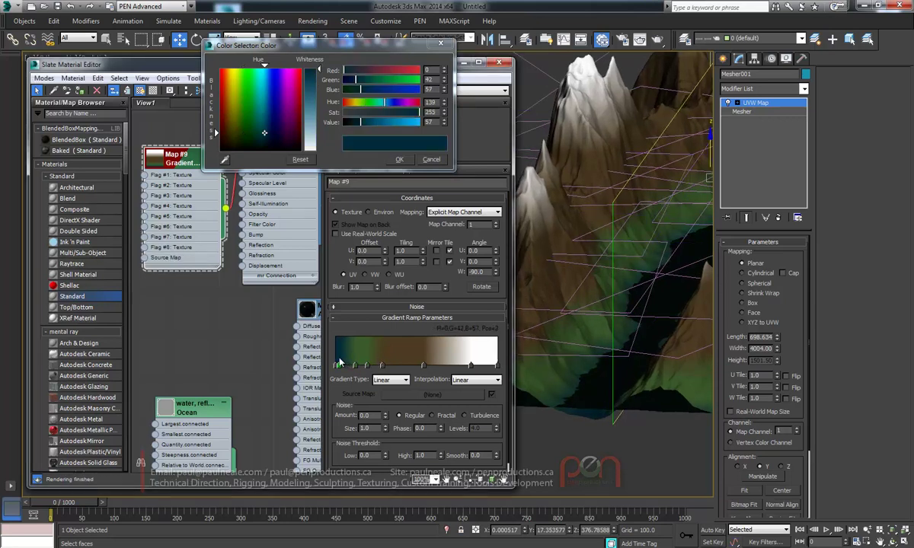
pyautogui.click(347, 366)
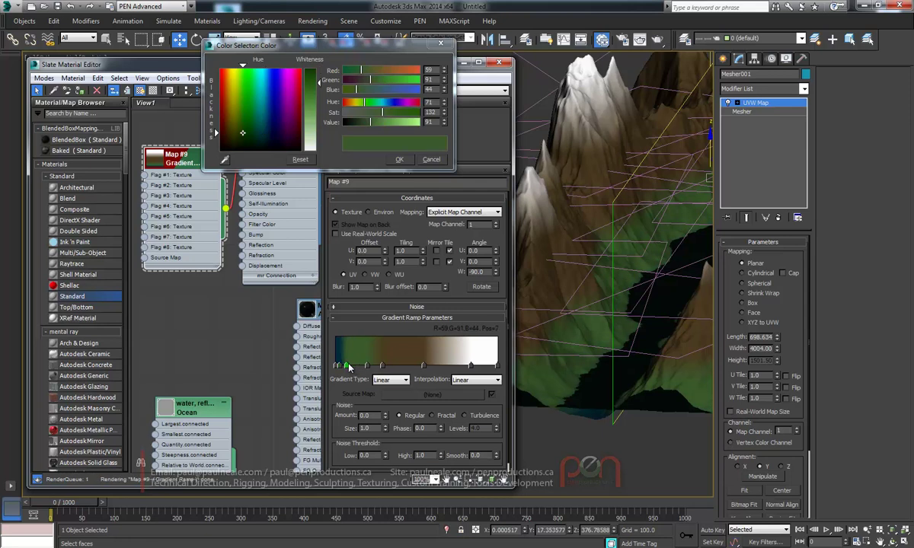
pyautogui.scroll(5, 594, 342)
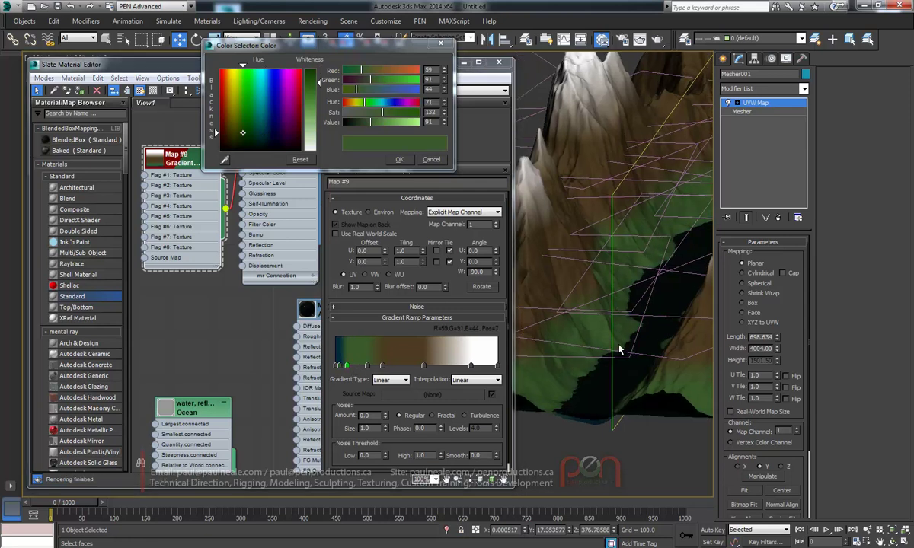
pyautogui.moveTo(348, 367); pyautogui.dragTo(371, 367)
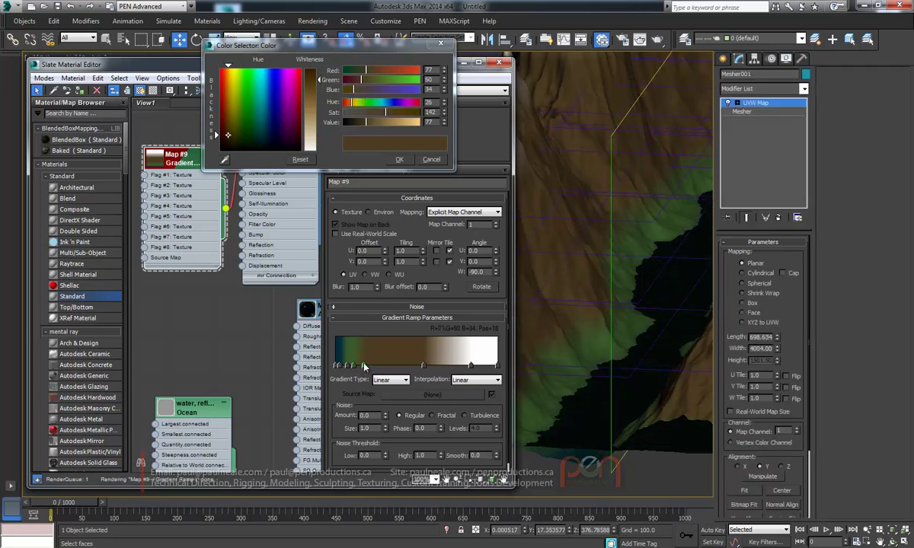
# Give the Gradient Ramp Fractal noise with amount 0.1, size 1.46 and levels 10
pyautogui.moveTo(385, 415); pyautogui.dragTo(386, 404)
pyautogui.click(444, 417)
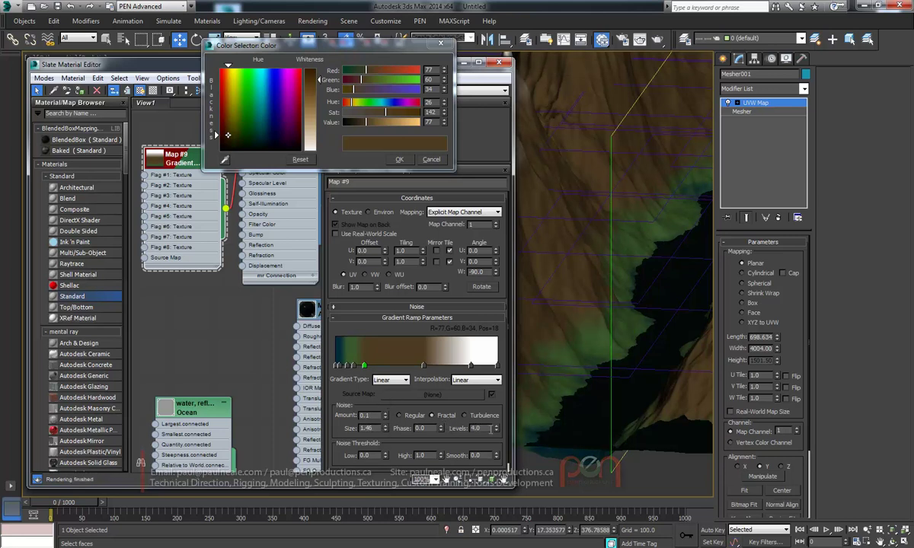
pyautogui.keyDown('alt'); pyautogui.moveTo(566, 321); pyautogui.dragTo(547, 300, button='middle'); pyautogui.keyUp('alt')
# Remove the extra dark blue flag and move the lower green flag to position 5
pyautogui.click(339, 366)
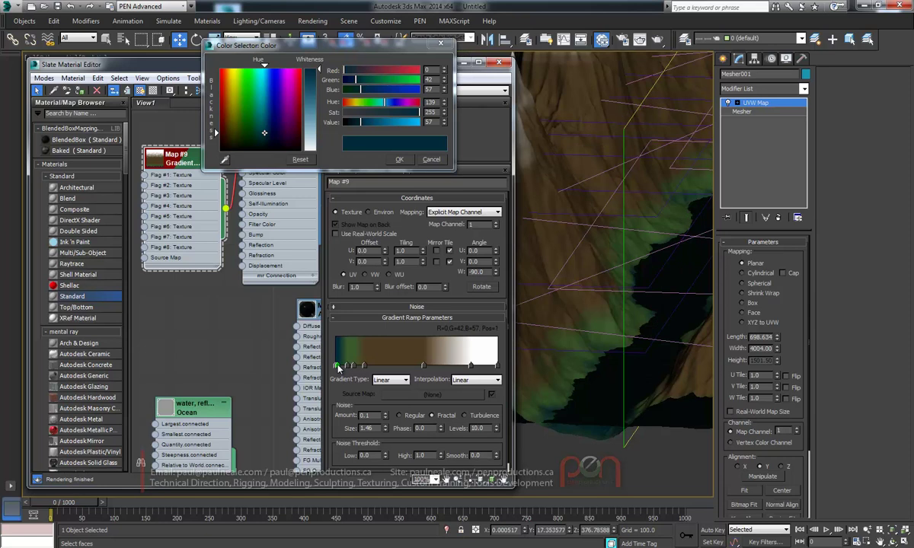
pyautogui.click(346, 365)
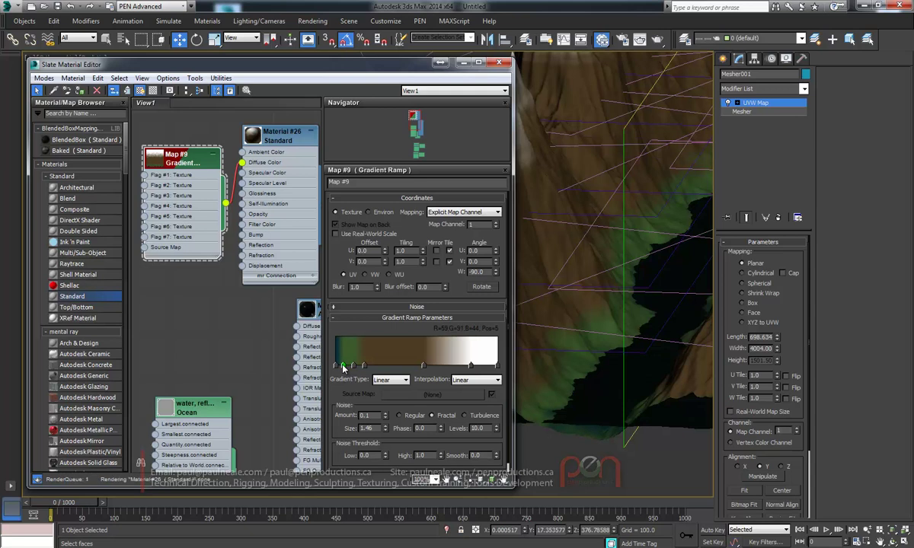
pyautogui.scroll(-5, 612, 312)
pyautogui.scroll(4, 597, 293)
pyautogui.keyDown('alt'); pyautogui.moveTo(607, 310); pyautogui.dragTo(594, 252, button='middle'); pyautogui.keyUp('alt')
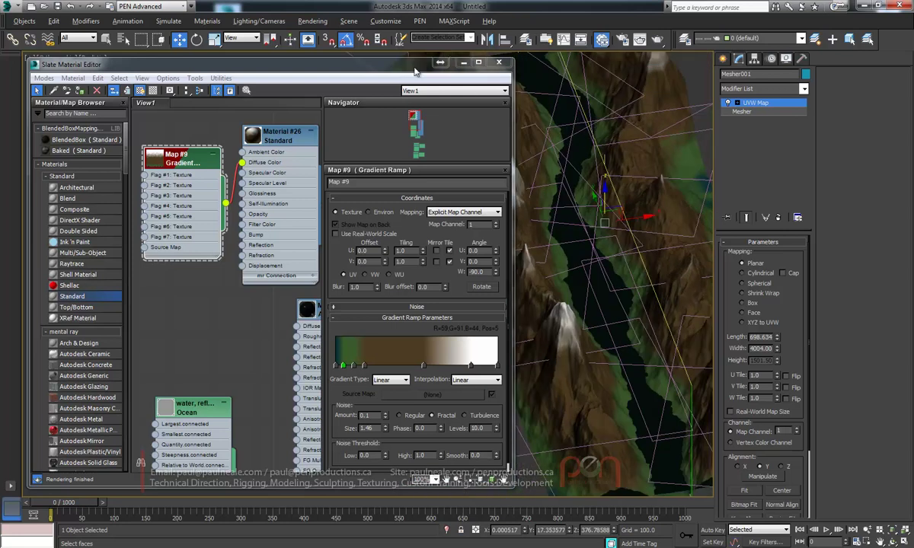
# Close the material editor, leave the UVW Map sub-object level and switch the viewport to perspective
pyautogui.click(499, 62)
pyautogui.keyDown('alt'); pyautogui.moveTo(529, 261); pyautogui.dragTo(385, 268, button='middle'); pyautogui.keyUp('alt')
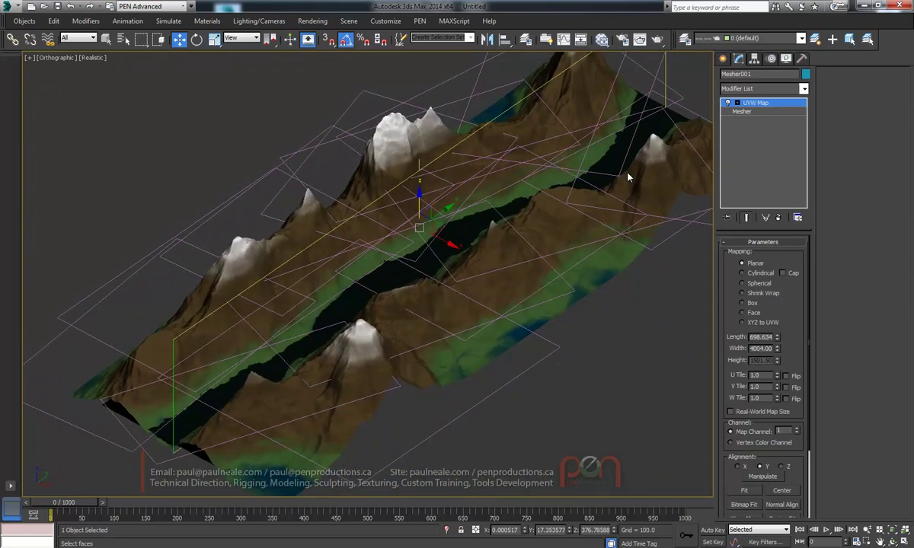
pyautogui.click(757, 104)
pyautogui.scroll(-2, 435, 227)
pyautogui.keyDown('alt'); pyautogui.moveTo(435, 227); pyautogui.dragTo(459, 215, button='middle'); pyautogui.keyUp('alt')
pyautogui.press('p')
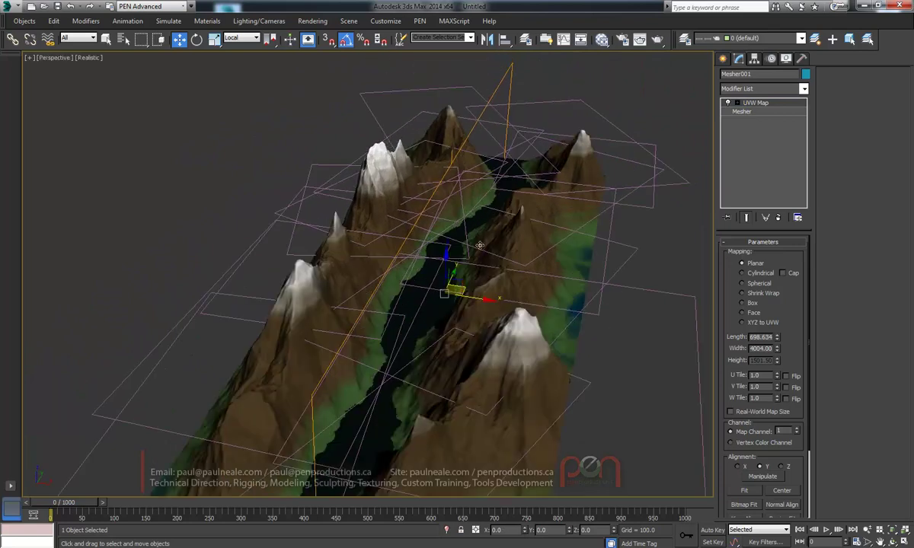
# Nudge the displace space warp under the large twin snowy peak outward, away from the river
pyautogui.keyDown('alt'); pyautogui.moveTo(467, 282); pyautogui.dragTo(387, 180, button='middle'); pyautogui.keyUp('alt')
pyautogui.click(387, 143)
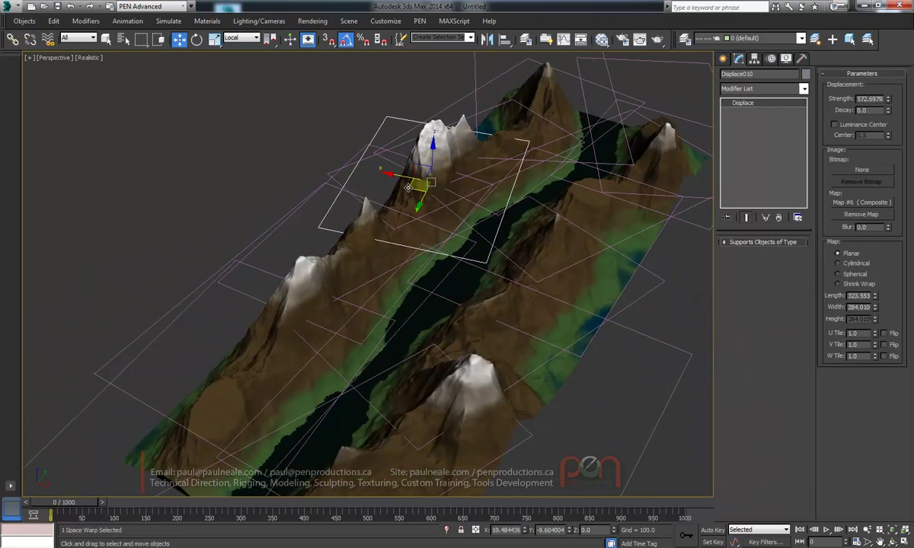
pyautogui.moveTo(404, 187); pyautogui.dragTo(401, 189)
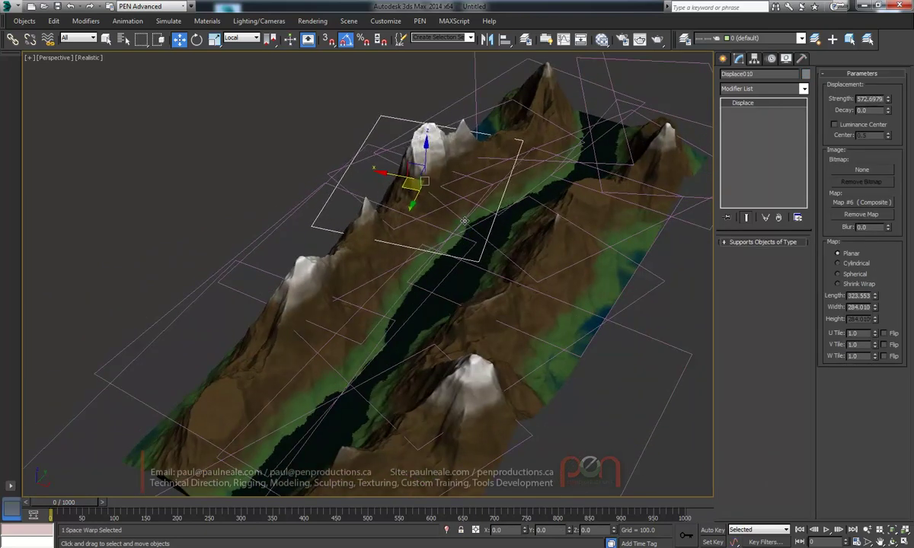
pyautogui.keyDown('alt'); pyautogui.moveTo(508, 265); pyautogui.dragTo(503, 279, button='middle'); pyautogui.keyUp('alt')
# Move the Displace001 warp beside the river about -44 on X and -5 on Y, and rotate it about -35 degrees around Z
pyautogui.moveTo(623, 320); pyautogui.dragTo(632, 259)
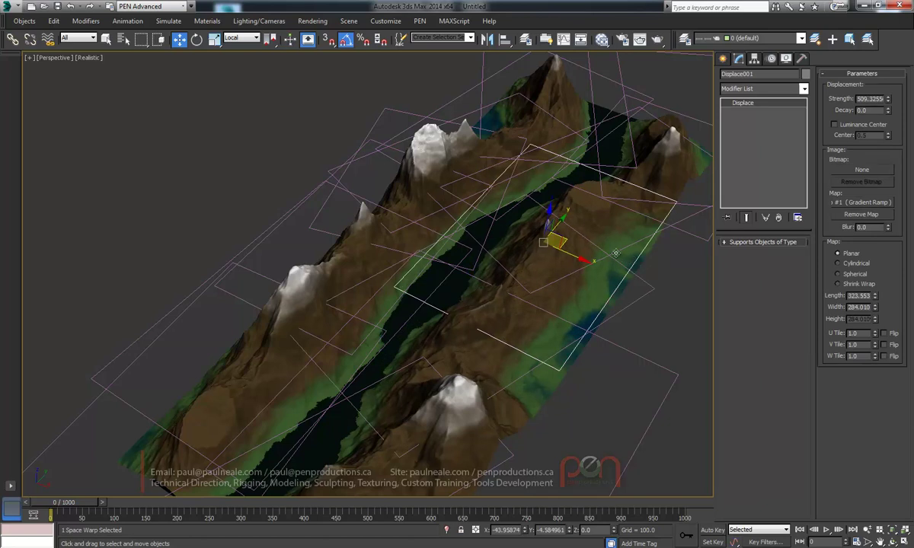
pyautogui.press('e')
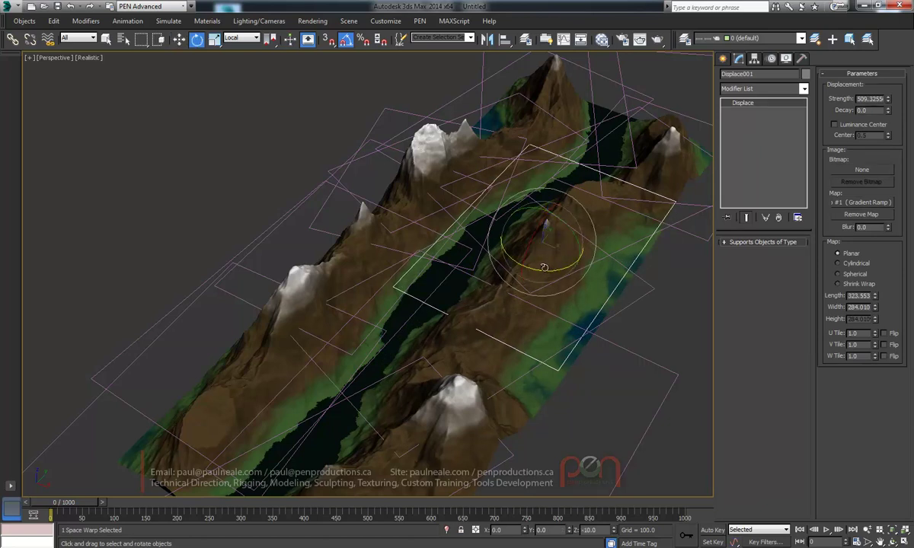
pyautogui.moveTo(543, 267); pyautogui.dragTo(537, 266)
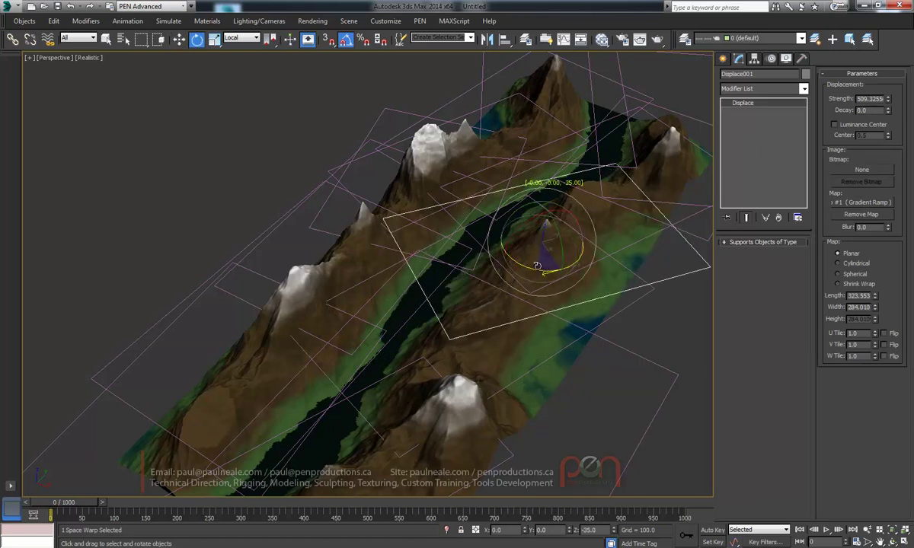
# Select the mountain mesh and the water plane together, keeping the viewport shaded without edged faces
pyautogui.keyDown('alt'); pyautogui.moveTo(598, 268); pyautogui.dragTo(132, 320, button='middle'); pyautogui.keyUp('alt')
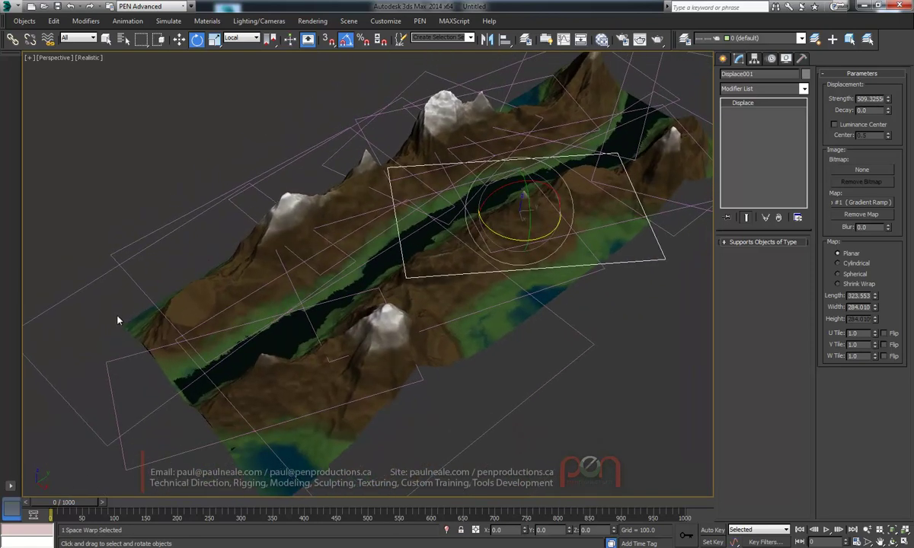
pyautogui.moveTo(116, 315); pyautogui.dragTo(134, 329)
pyautogui.keyDown('alt'); pyautogui.moveTo(272, 292); pyautogui.dragTo(440, 200, button='middle'); pyautogui.keyUp('alt')
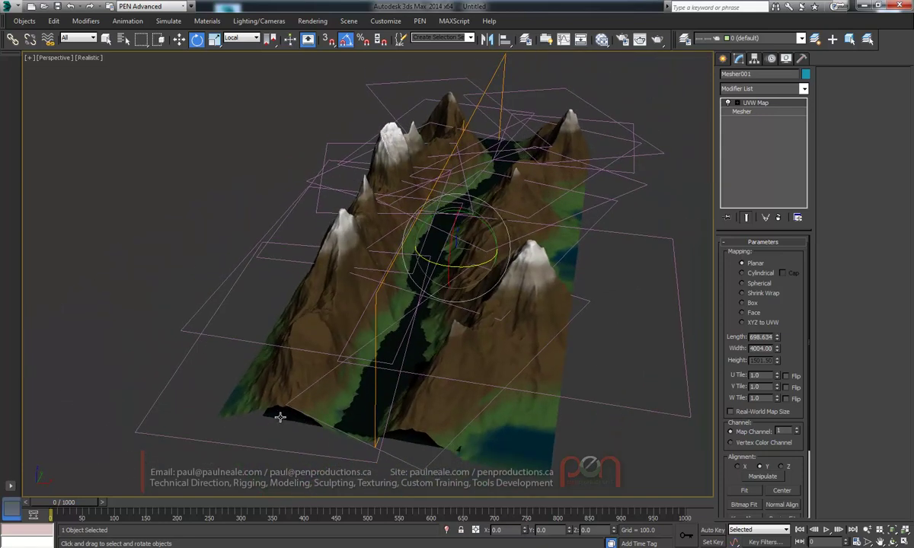
pyautogui.press('F4')
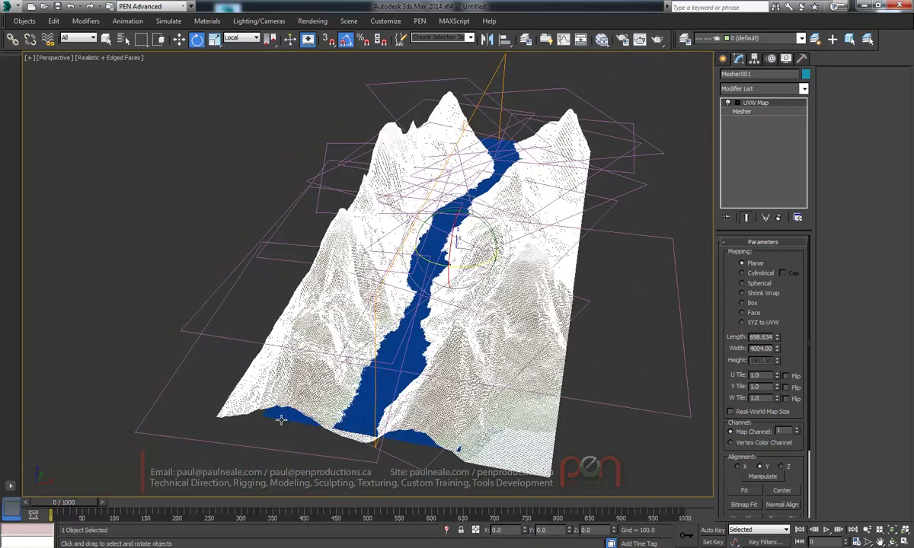
pyautogui.keyDown('ctrl'); pyautogui.click(265, 392); pyautogui.keyUp('ctrl')
pyautogui.keyDown('alt'); pyautogui.moveTo(340, 338); pyautogui.dragTo(403, 320, button='middle'); pyautogui.keyUp('alt')
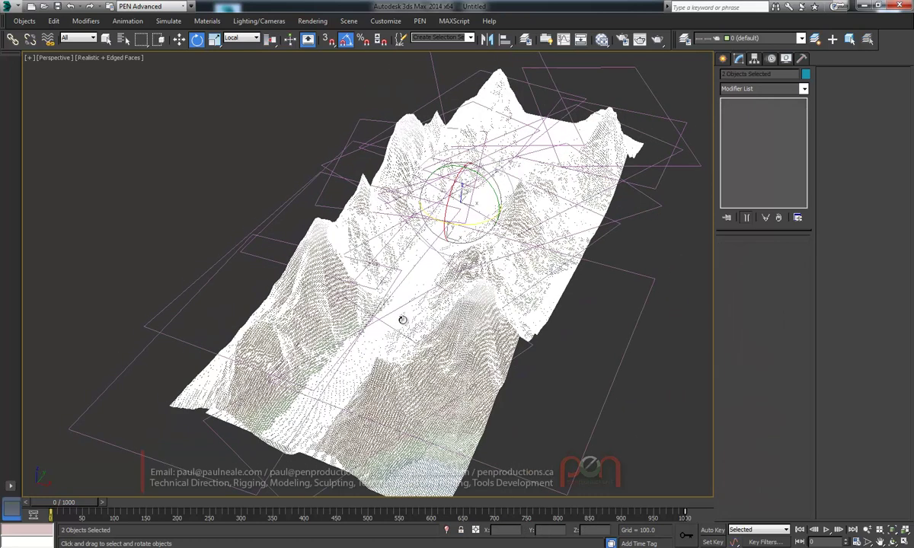
pyautogui.press('F3')
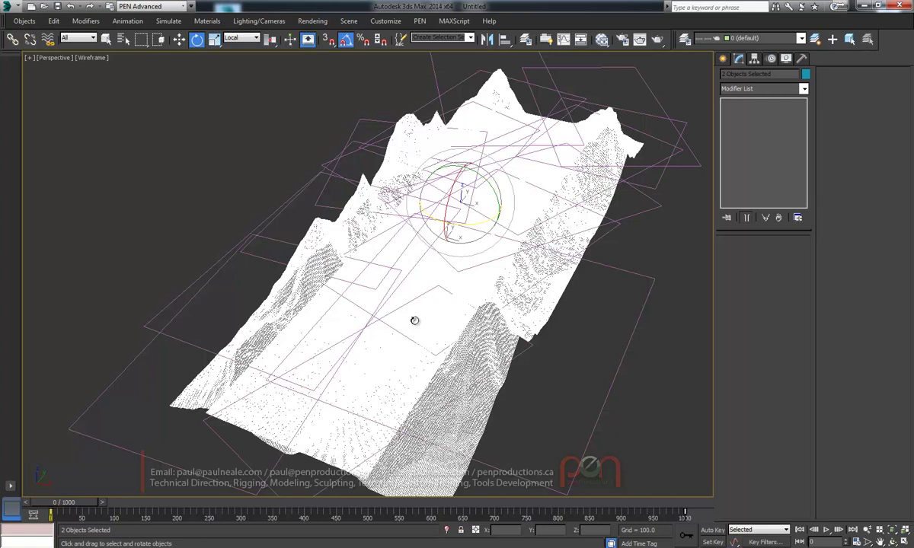
pyautogui.press('F3')
pyautogui.keyDown('alt'); pyautogui.moveTo(415, 320); pyautogui.dragTo(425, 309, button='middle'); pyautogui.keyUp('alt')
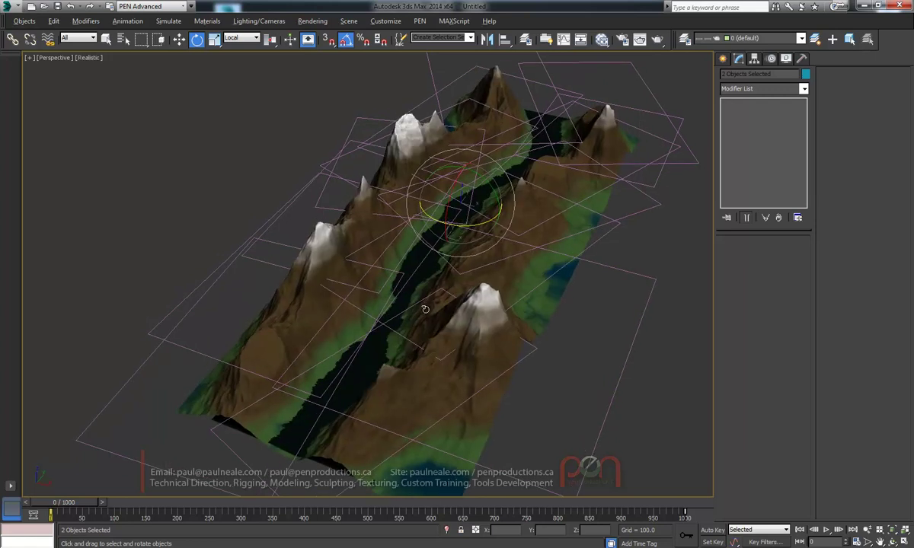
# Apply one Bend modifier to both selected objects and set its angle to 84 along the Y axis
pyautogui.hotkey('alt', 'm')
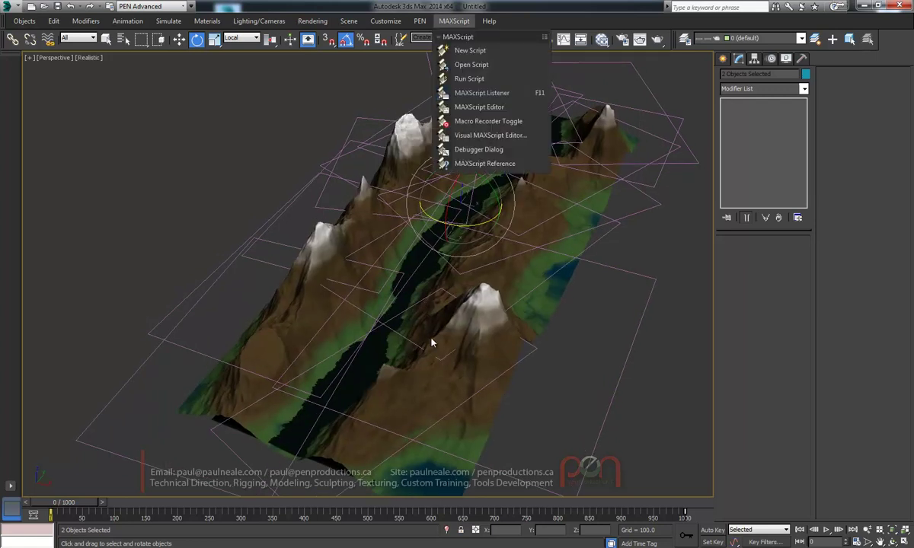
pyautogui.keyDown('alt'); pyautogui.moveTo(238, 197); pyautogui.dragTo(244, 193, button='middle'); pyautogui.keyUp('alt')
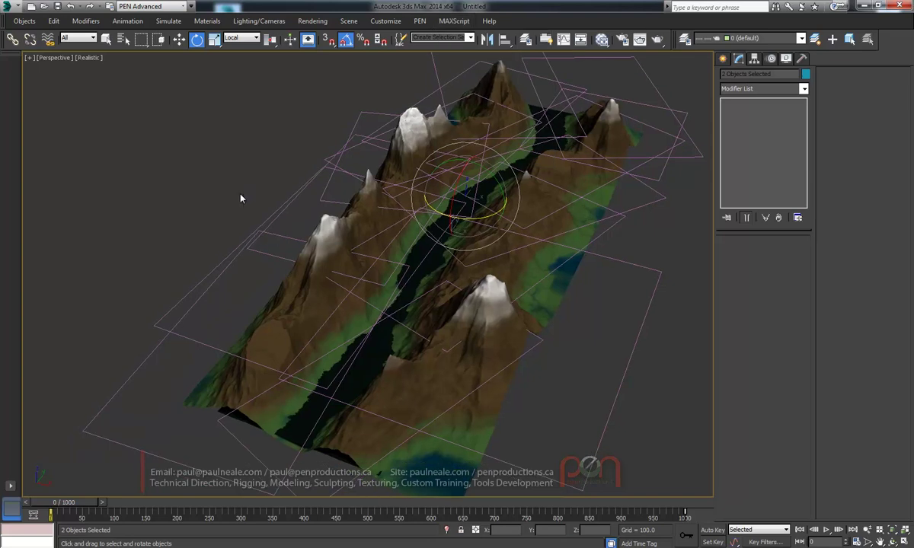
pyautogui.write('x')
pyautogui.write('bend')
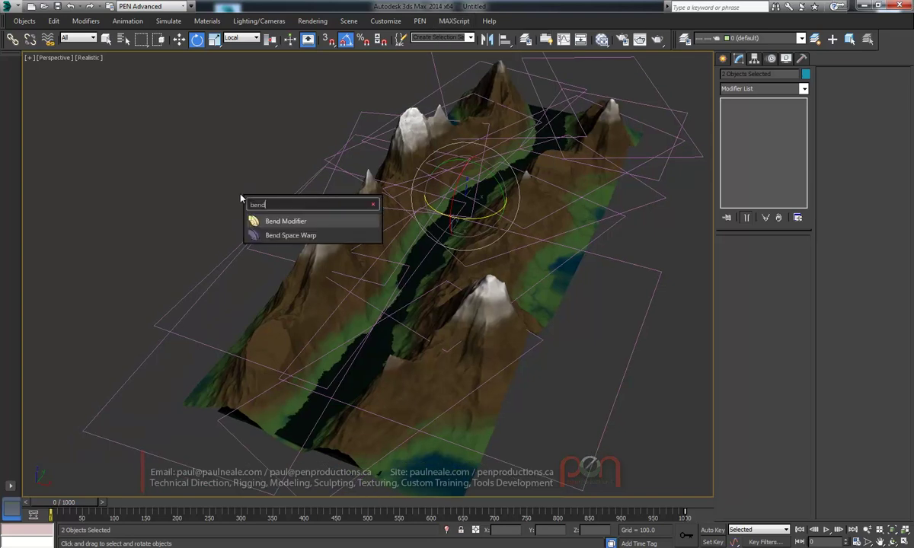
pyautogui.press('Return')
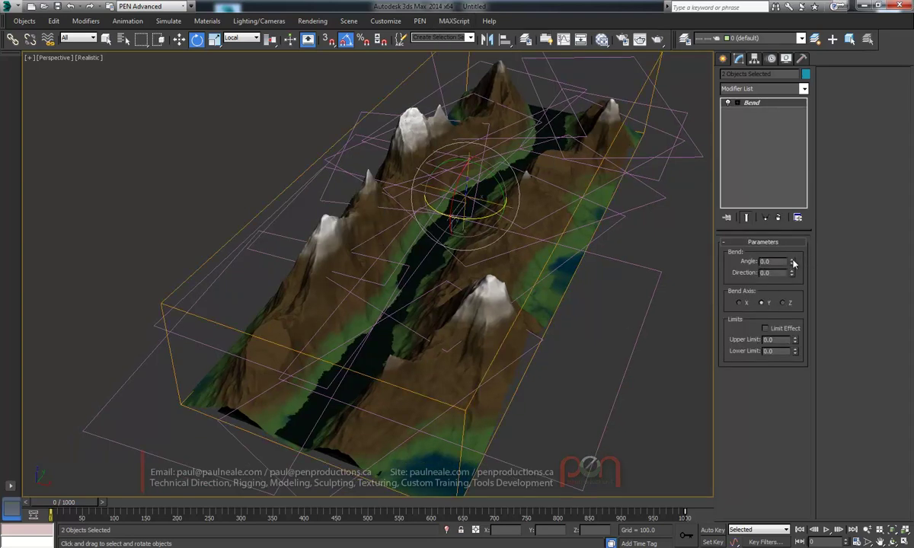
pyautogui.moveTo(793, 262); pyautogui.dragTo(804, 162)
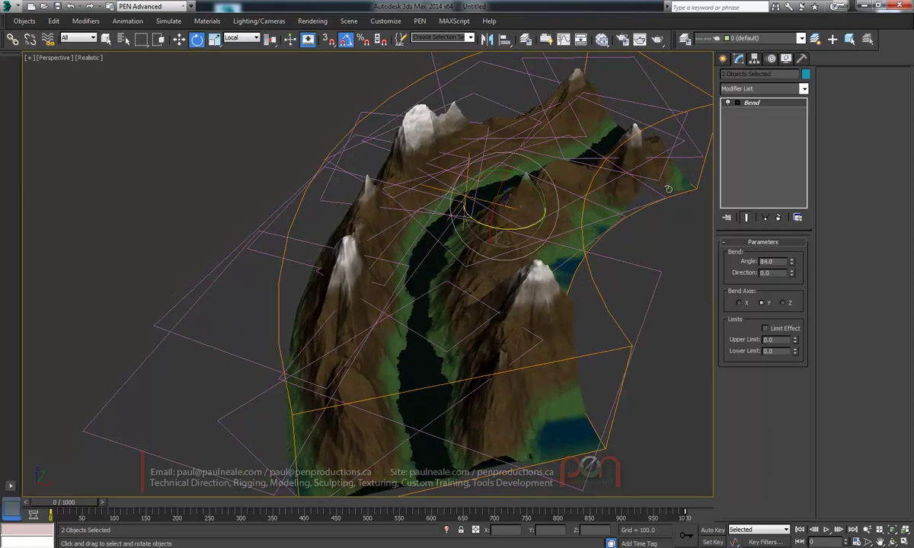
pyautogui.keyDown('alt'); pyautogui.moveTo(668, 189); pyautogui.dragTo(431, 257, button='middle'); pyautogui.keyUp('alt')
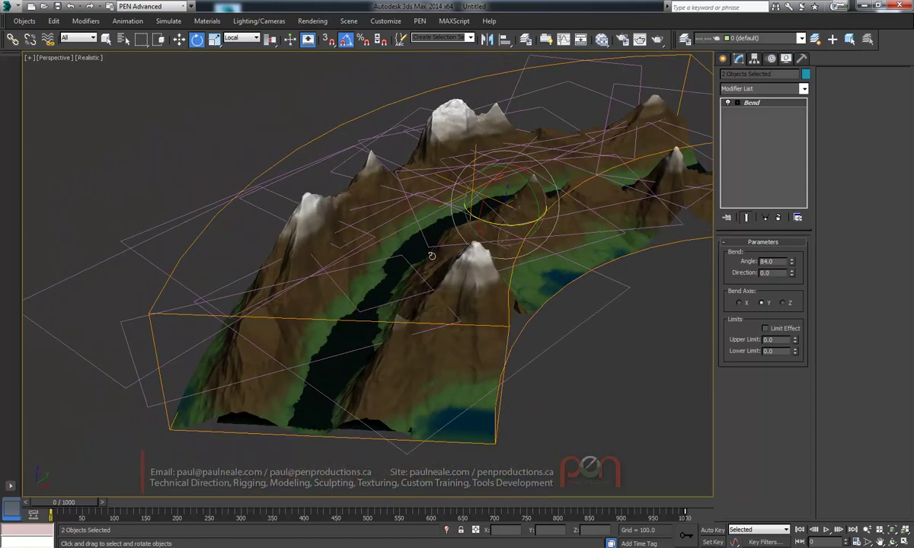
# Examine the bent river and mountain meshes close up in orthographic view with edged faces, and return to plain shading
pyautogui.press('u')
pyautogui.scroll(10, 418, 363)
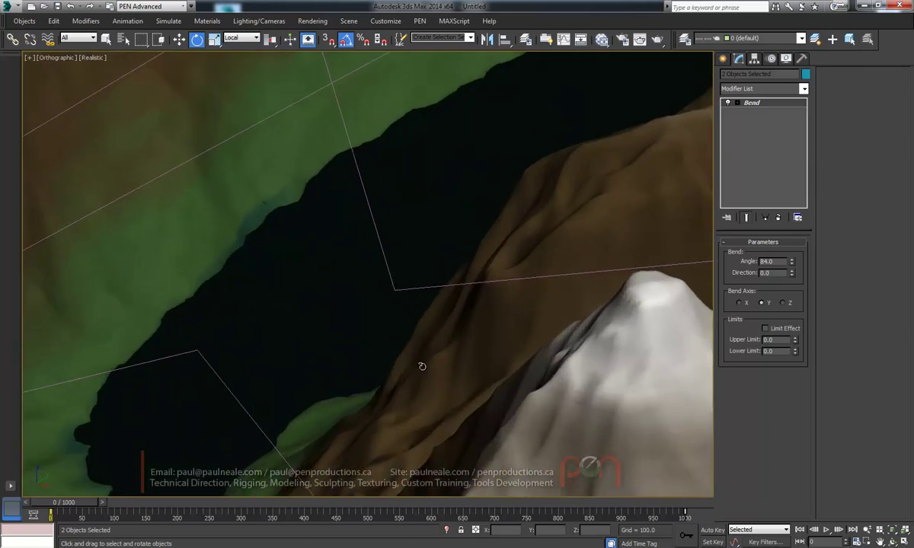
pyautogui.moveTo(409, 364)
pyautogui.keyDown('alt'); pyautogui.mouseDown(button='middle')
pyautogui.moveTo(424, 326)
pyautogui.moveTo(389, 283)
pyautogui.moveTo(373, 286)
pyautogui.moveTo(384, 191)
pyautogui.moveTo(387, 219)
pyautogui.moveTo(374, 199)
pyautogui.mouseUp(button='middle'); pyautogui.keyUp('alt')
pyautogui.press('F4')
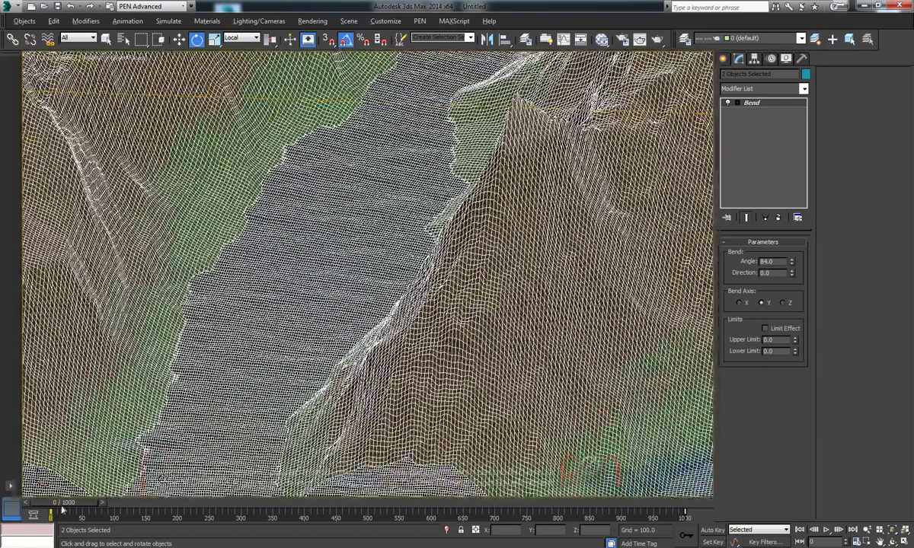
pyautogui.moveTo(52, 506)
pyautogui.mouseDown()
pyautogui.moveTo(202, 500)
pyautogui.moveTo(142, 499)
pyautogui.mouseUp()
pyautogui.press('e')
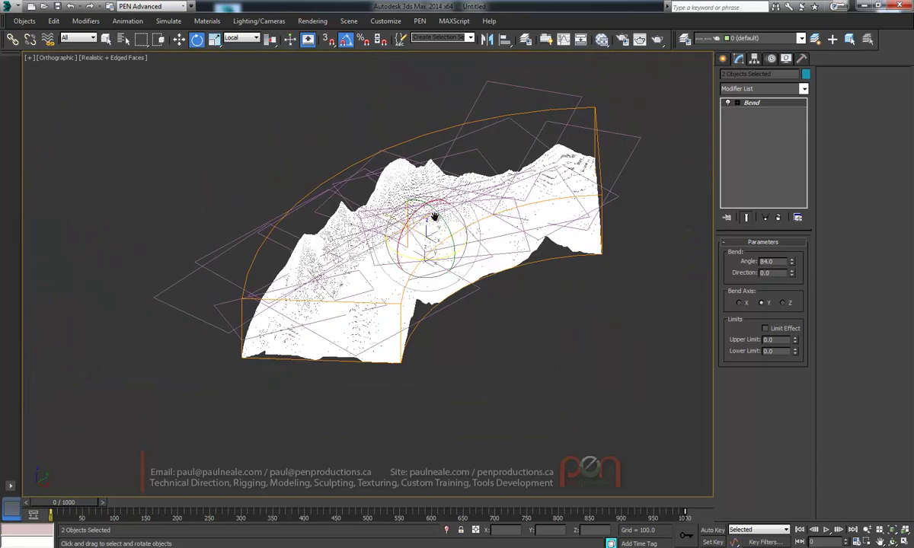
pyautogui.scroll(5, 425, 263)
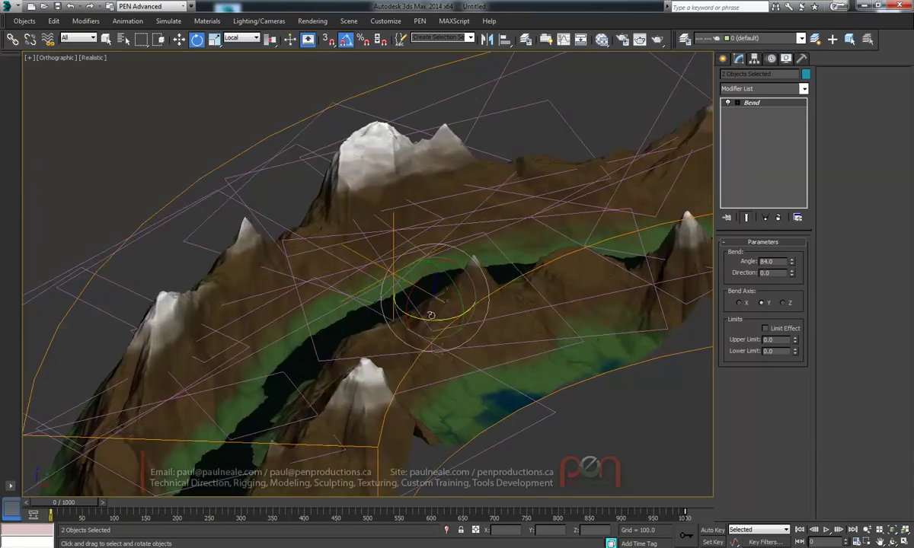